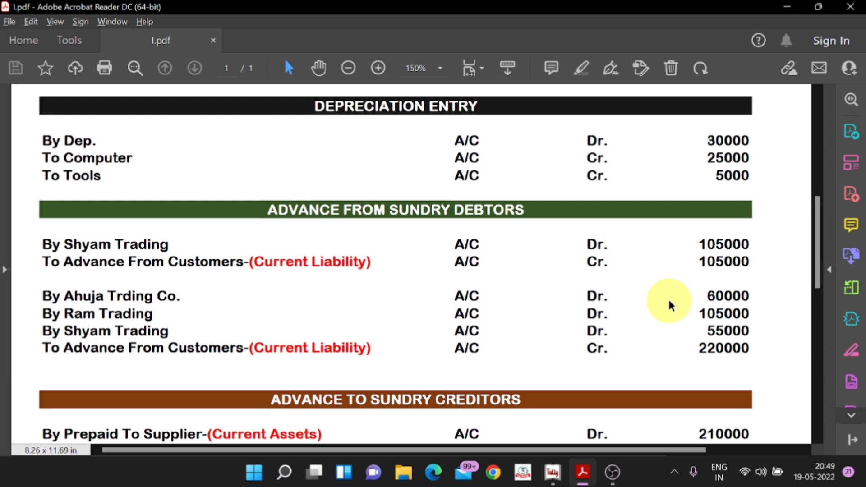
Review the balance sheet final adjustment entries in the PDF, from expenses payable through the previous year TDS transfer
scroll(696, 276, "up", 10)
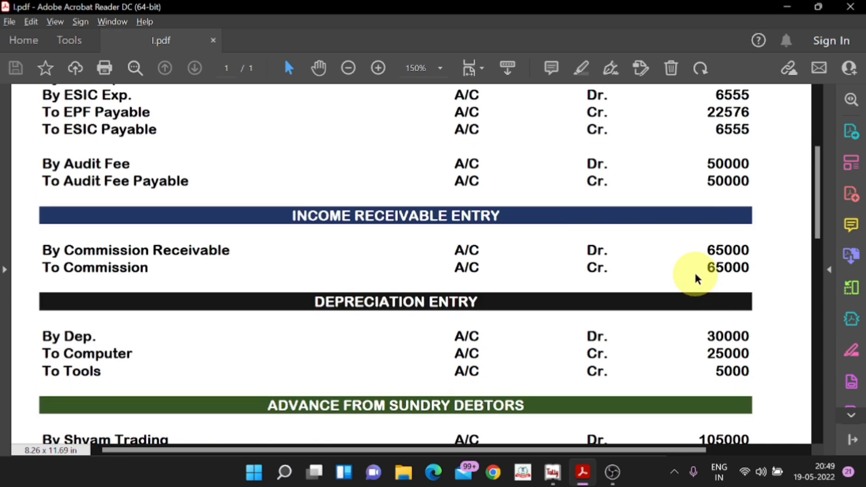
scroll(697, 280, "down", 9)
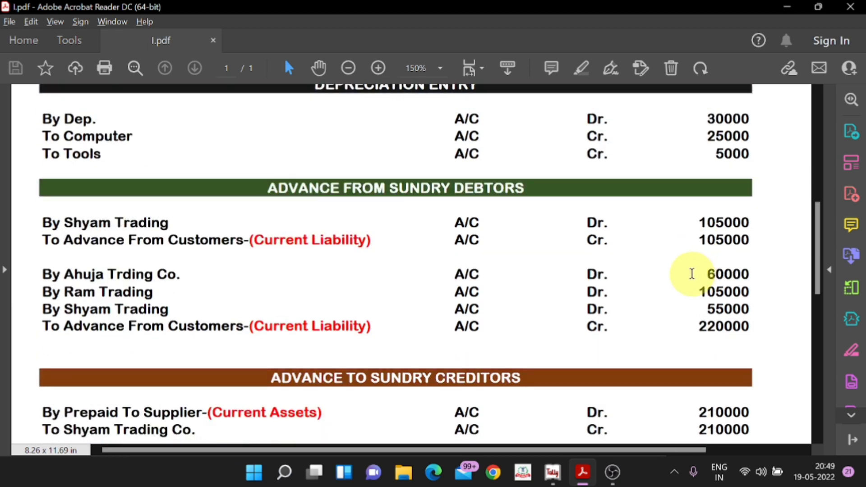
scroll(692, 274, "down", 7)
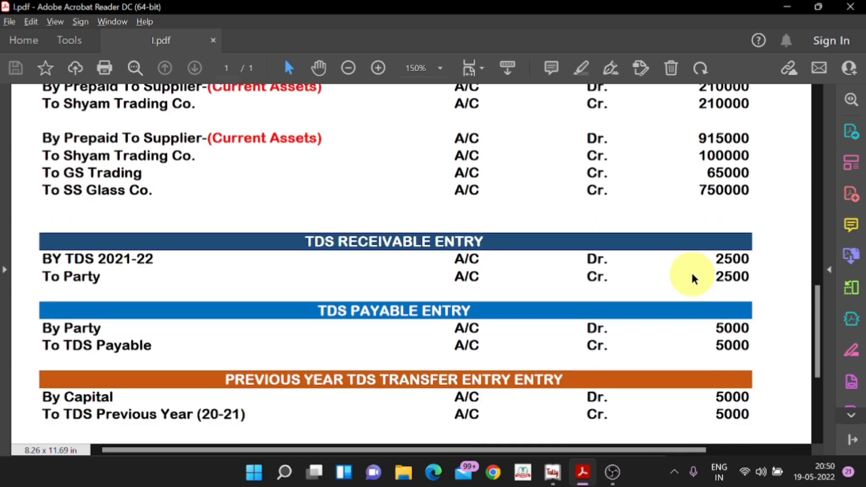
scroll(693, 278, "up", 13)
scroll(693, 278, "up", 2)
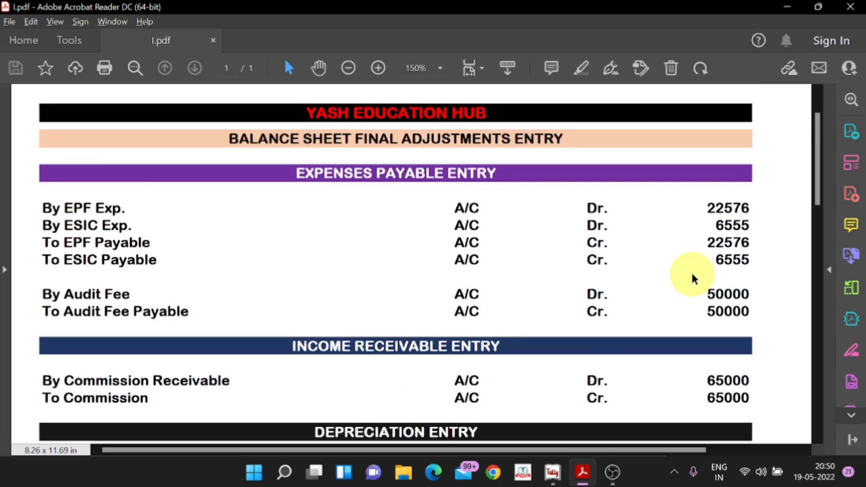
scroll(694, 277, "down", 6)
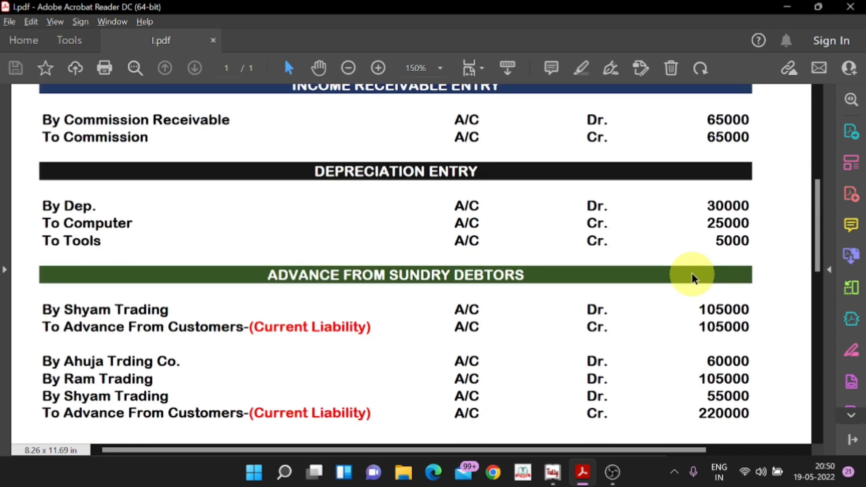
Switch to Tally and open the Profit & Loss A/c, configuring it to show percentages
key("alt+Tab")
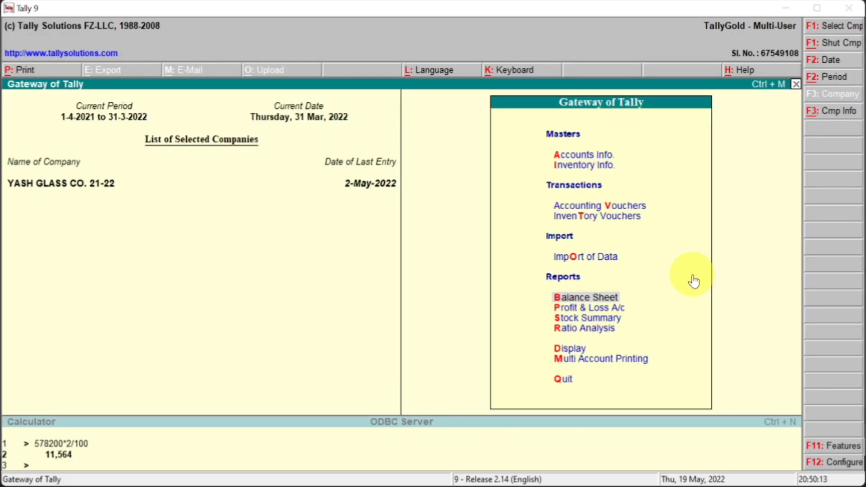
key("p")
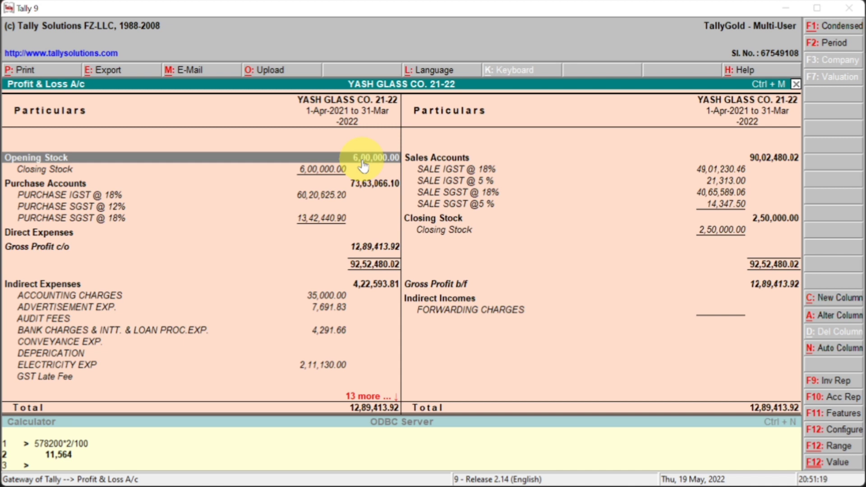
key("F12")
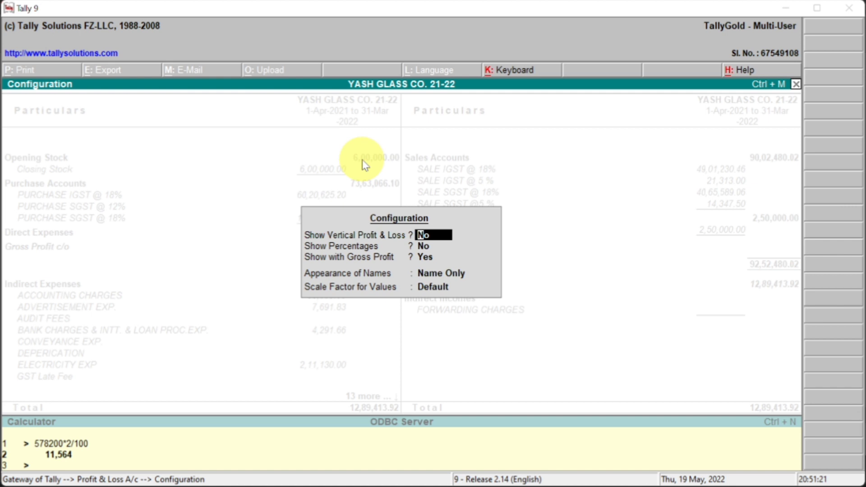
key("Return")
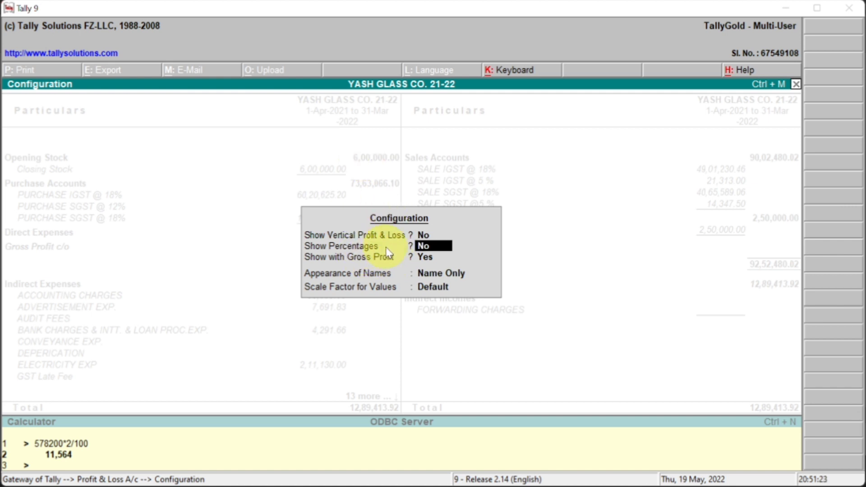
key("y")
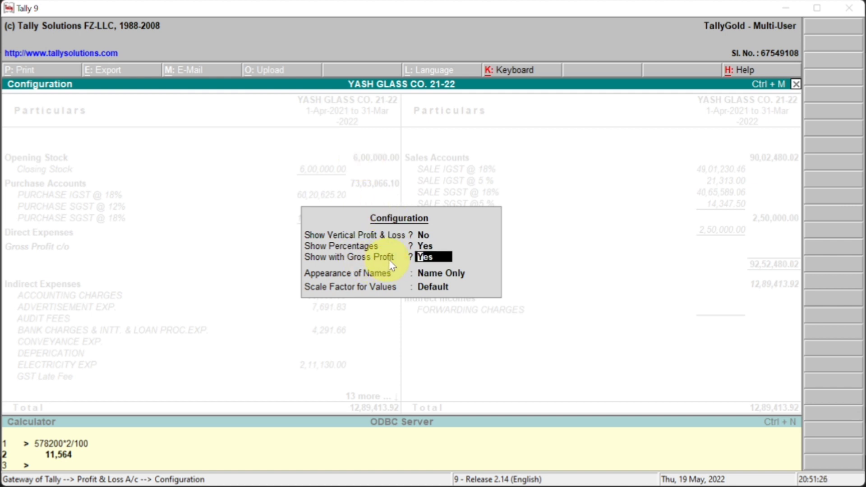
key("Return")
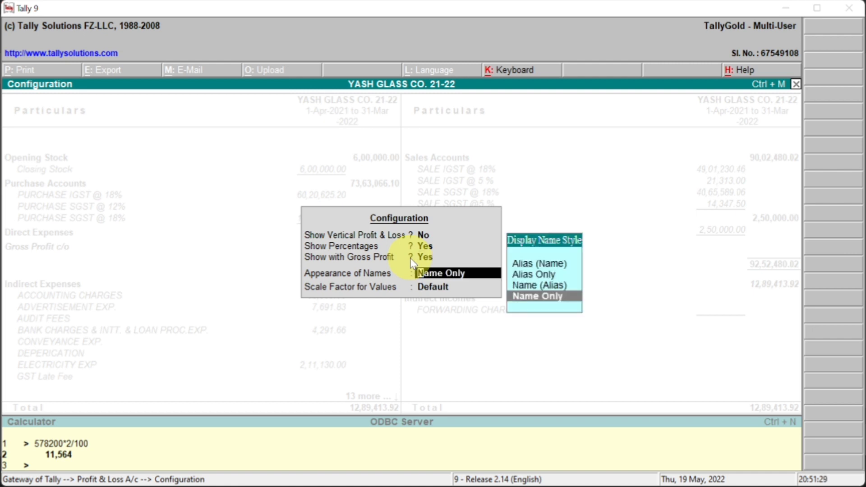
key("Return")
key("Return")
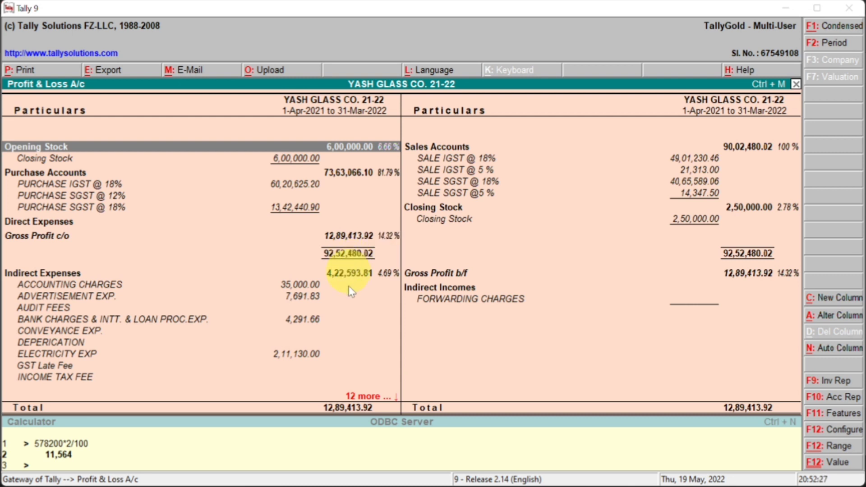
Examine the ledgers under Indirect Expenses in the Profit & Loss A/c, including electricity, insurance and miscellaneous expenses
left_click(261, 289)
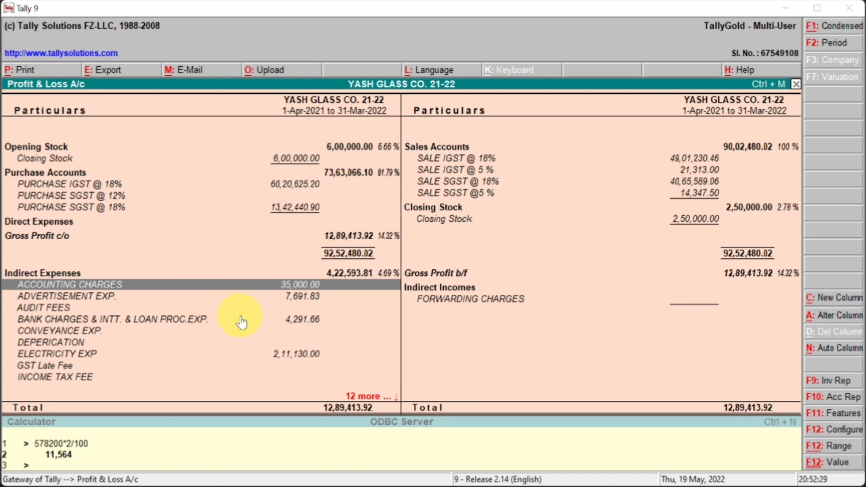
key("Down")
key("Down")
key("Down")
key("Down")
key("Down")
key("Down")
key("Down")
key("Down")
key("Down")
key("Down")
key("Down")
key("Down")
key("Down")
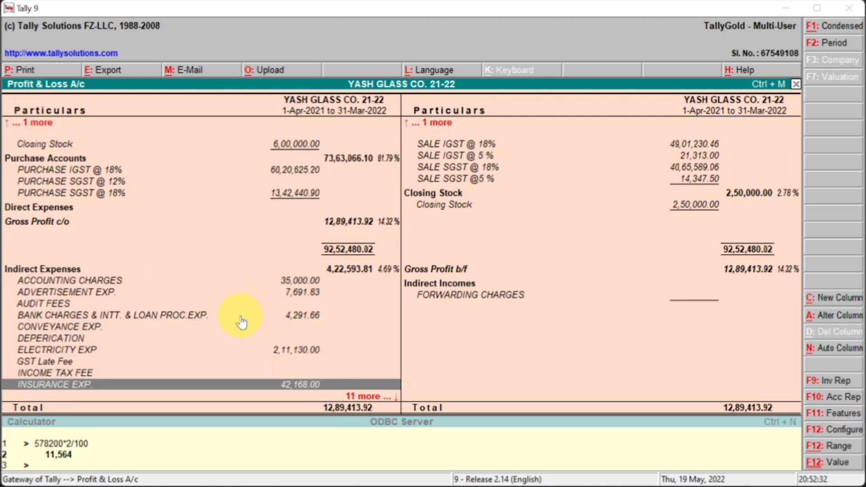
key("Up")
key("Up")
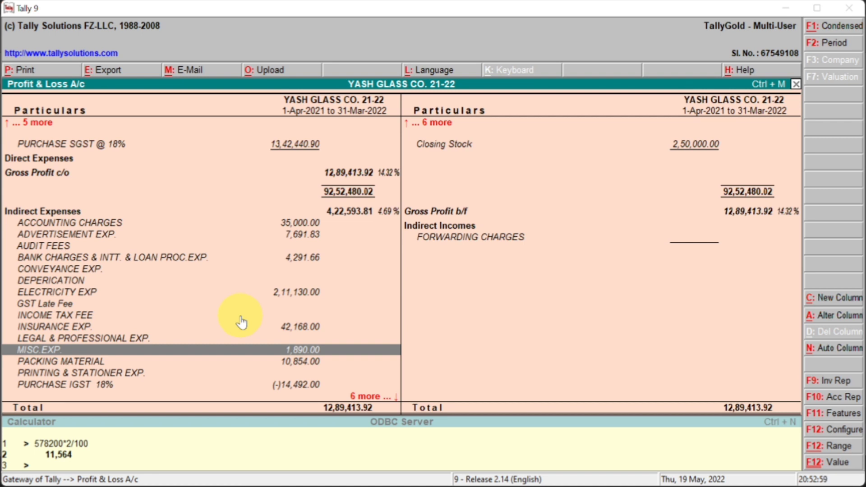
left_click(152, 296)
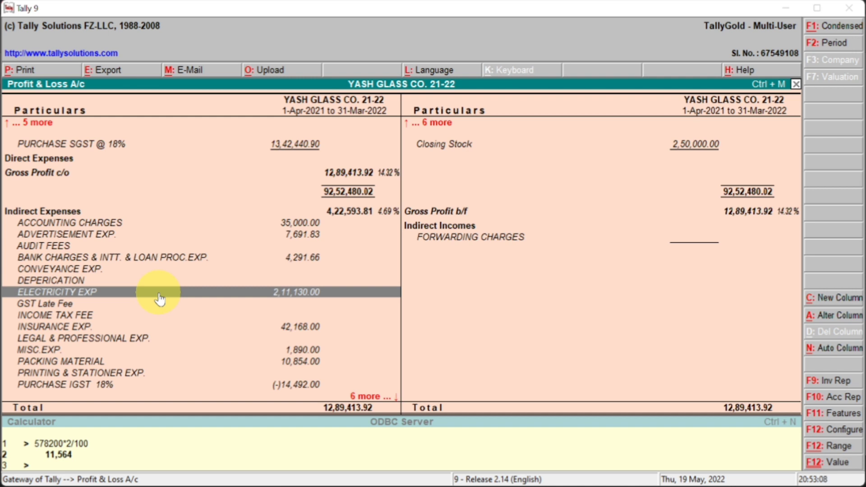
key("Up")
key("Up")
key("Up")
key("Up")
key("Up")
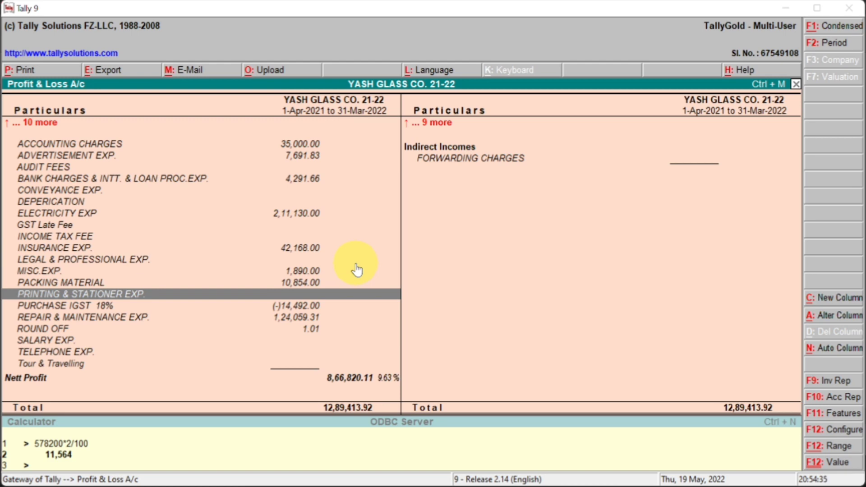
Open the Balance Sheet and set its period from 1-4-2021 to 31-3-2022
key("Escape")
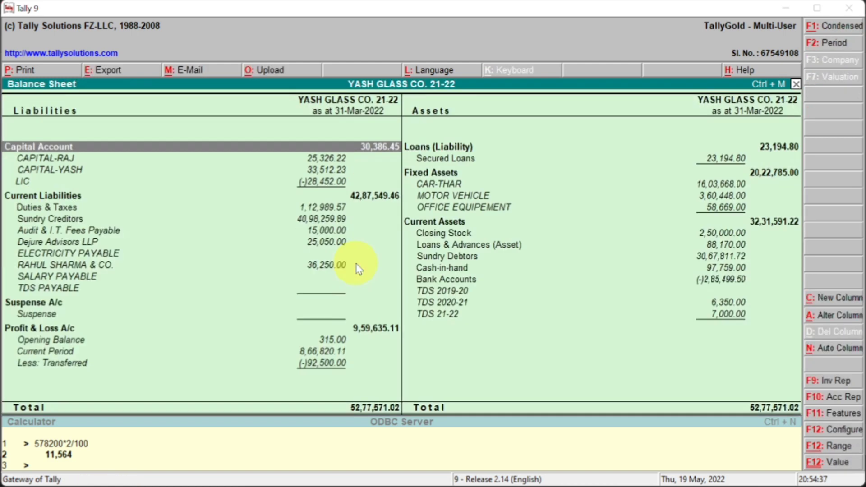
key("alt+F2")
key("Return")
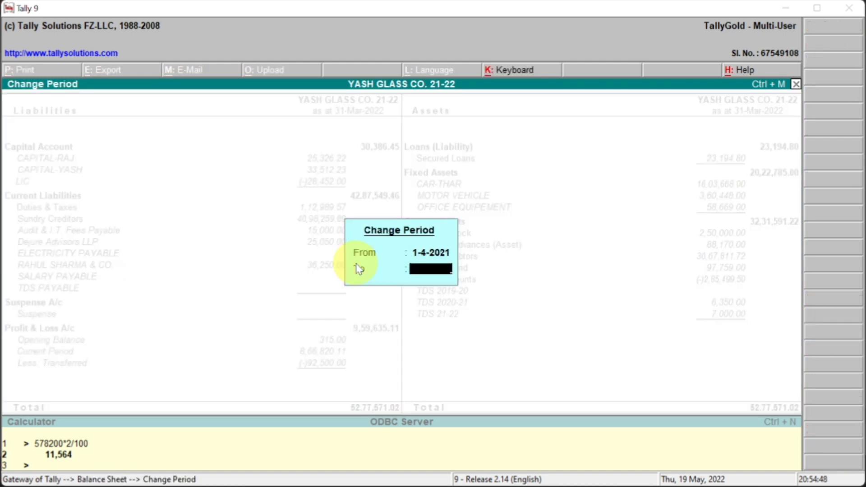
type("31.3.2022")
key("Return")
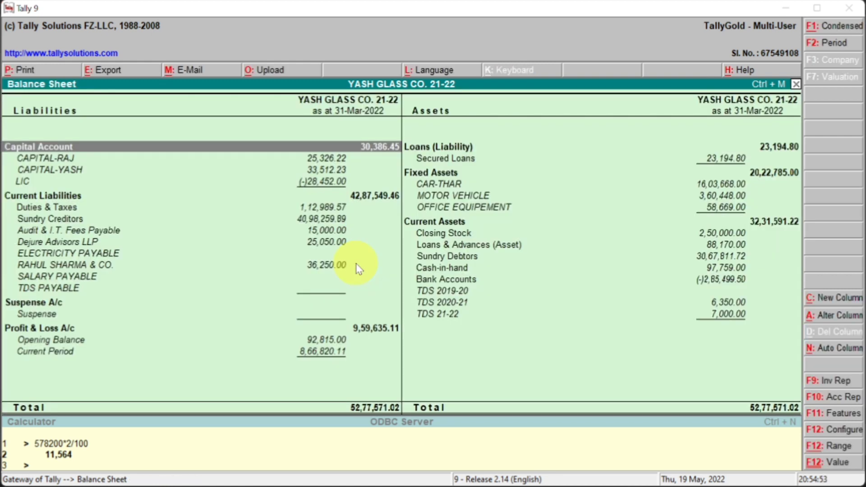
Examine the Capital Account and Profit & Loss A/c groups on the liabilities side of the Balance Sheet
key("Down")
key("Up")
left_click(78, 151)
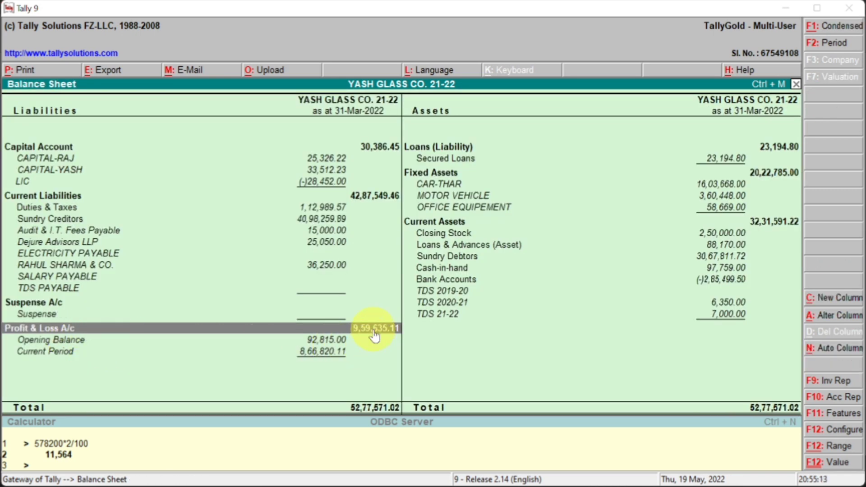
left_click(67, 150)
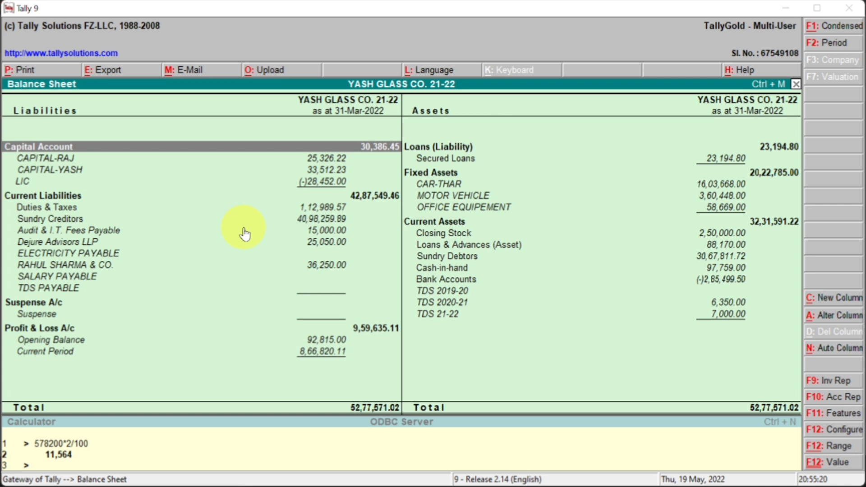
Switch to the adjustment entries PDF in Acrobat Reader and consult the Profit & Loss account transfer entry
key("alt+Tab")
scroll(383, 253, "down", 3)
scroll(383, 253, "up", 3)
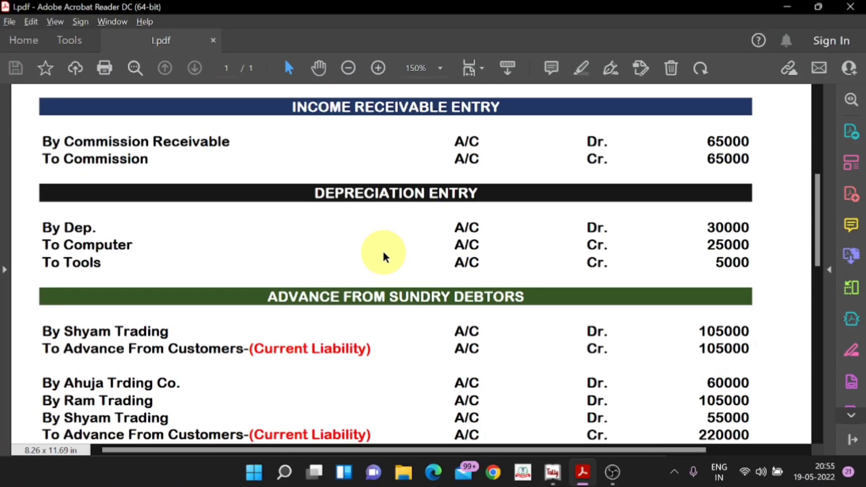
scroll(383, 252, "down", 1)
scroll(382, 254, "down", 10)
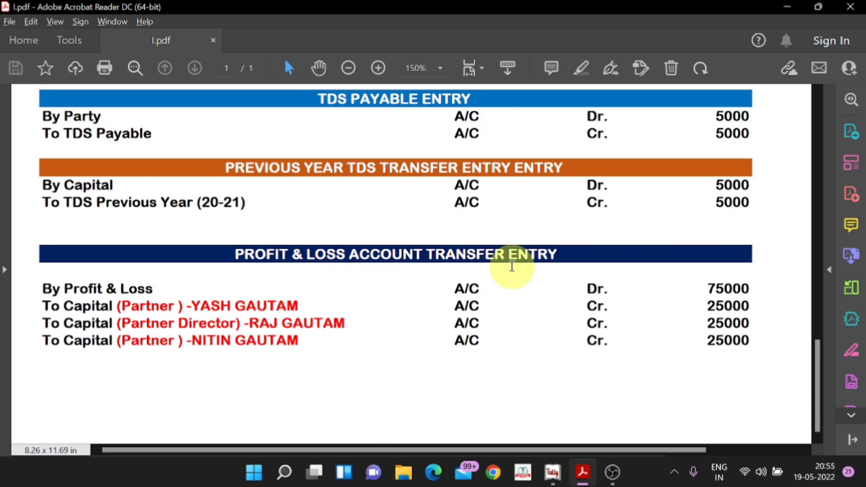
Switch back to Tally and check the GST ledger balances in the Duties & Taxes group under Current Liabilities
key("alt+Tab")
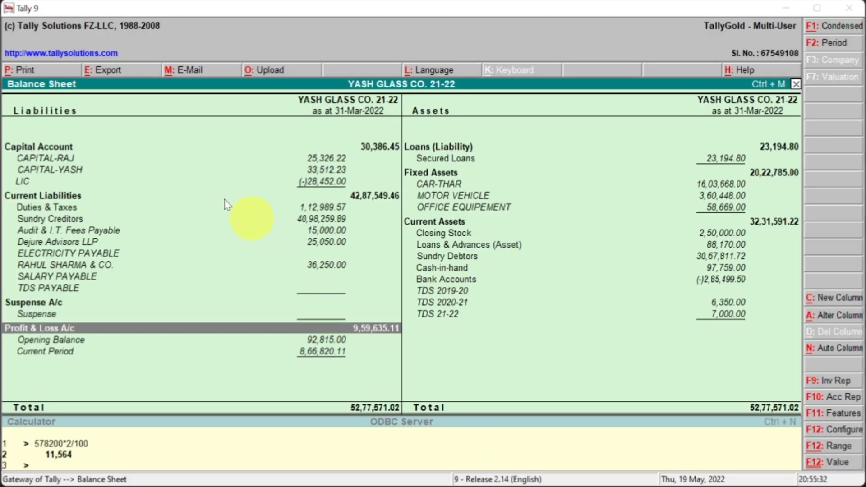
left_click(137, 146)
double_click(79, 205)
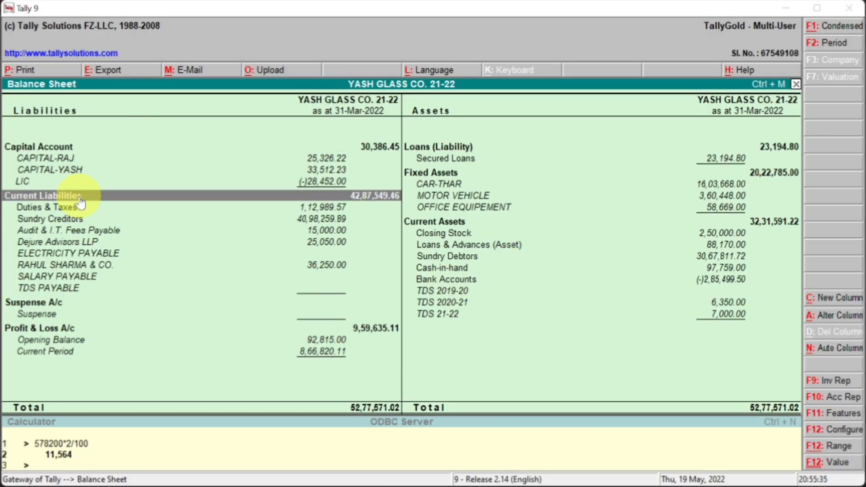
key("Escape")
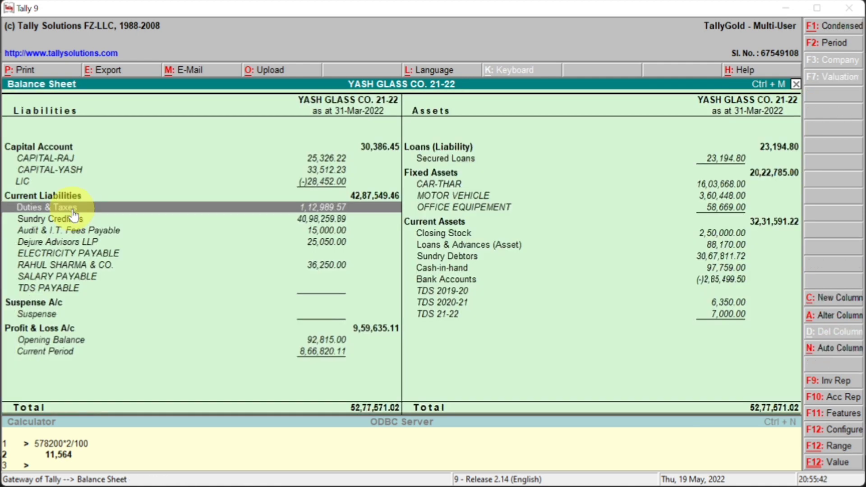
double_click(73, 208)
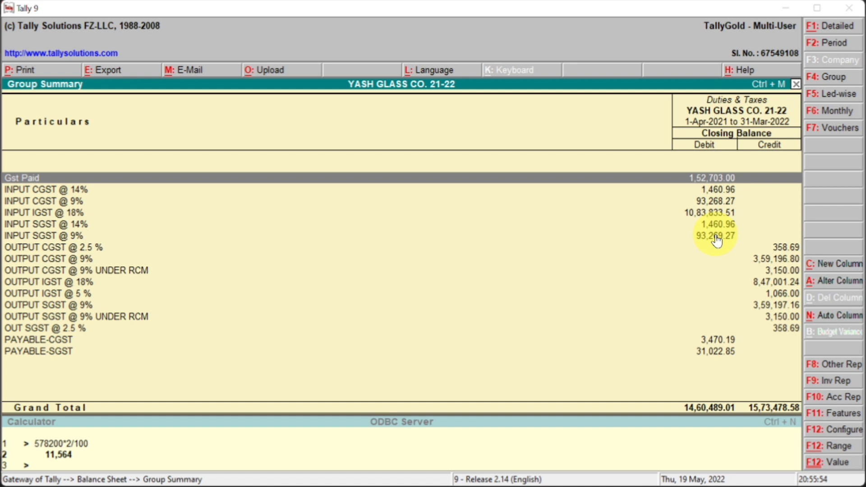
key("Escape")
Open the Sundry Creditors group summary and look through the suppliers' closing balances
key("Down")
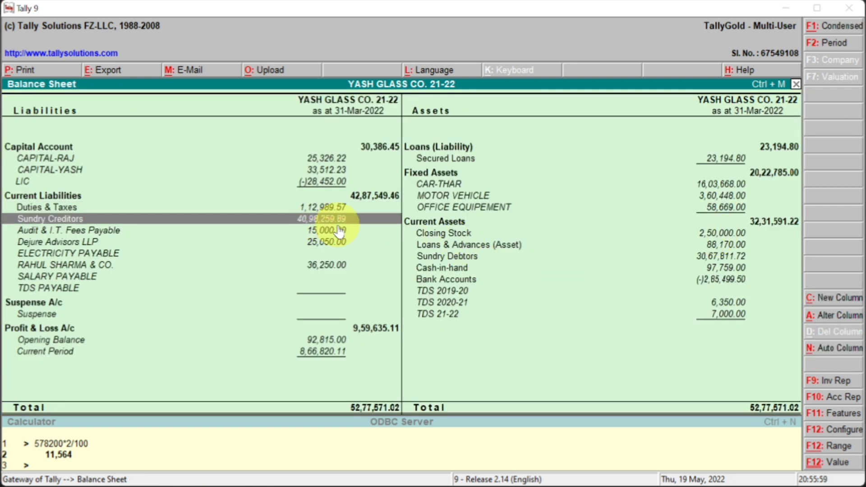
key("Return")
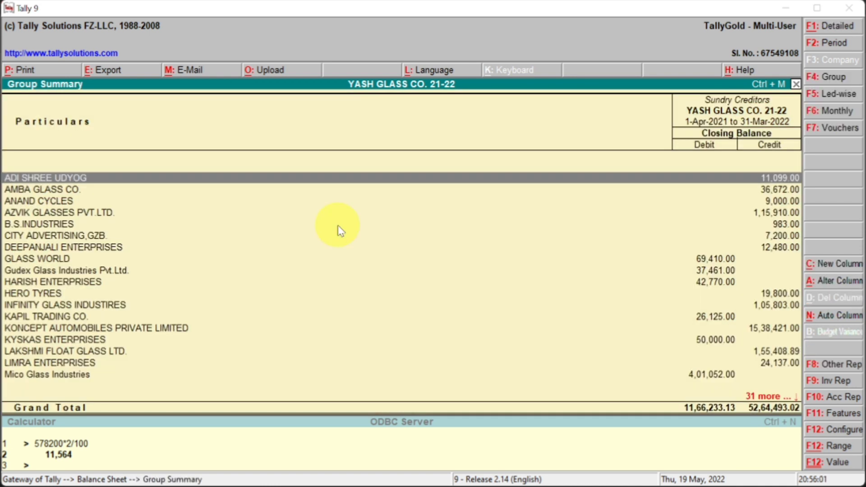
key("Down")
key("Down")
key("Down")
key("Down")
key("Down")
key("Down")
key("Down")
key("Down")
key("Down")
key("Down")
key("Down")
key("Down")
key("Down")
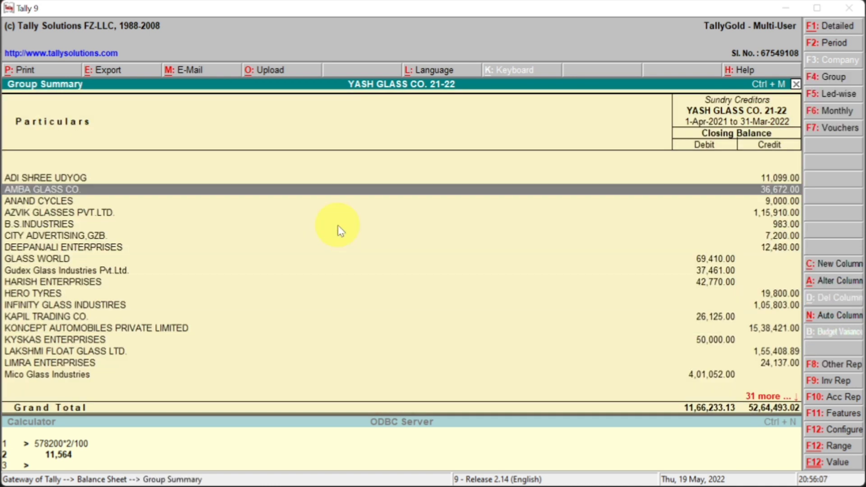
key("Down")
key("Down")
key("Down")
key("Down")
key("Down")
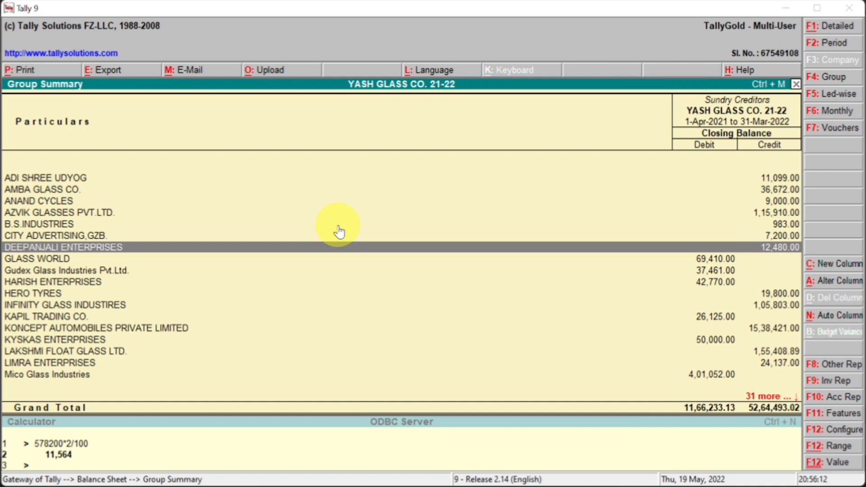
Open the ADI SHREE UDYOG and AMBA GLASS CO. ledgers in turn, returning to the creditors list after each
left_click(65, 179)
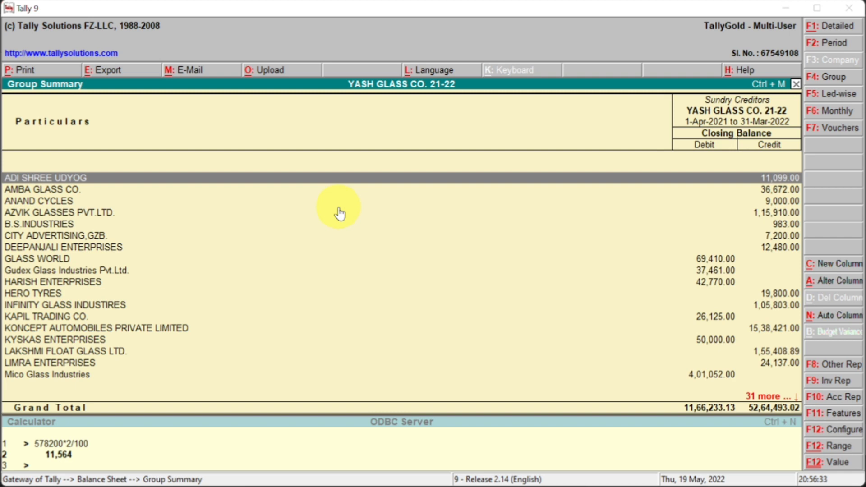
key("Return")
key("Escape")
key("Down")
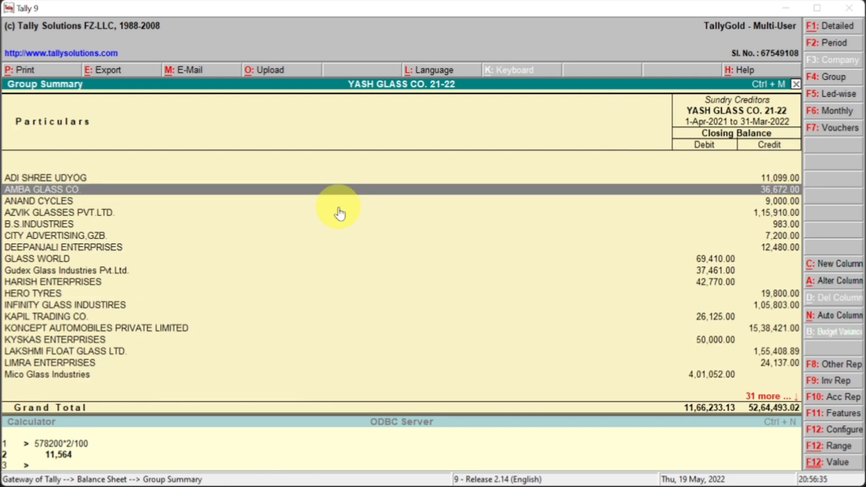
key("Return")
key("Escape")
Go through the creditors below AMBA GLASS CO. and highlight GLASS WORLD to examine its debit balance
key("Down")
key("Down")
key("Down")
key("Down")
key("Down")
key("Down")
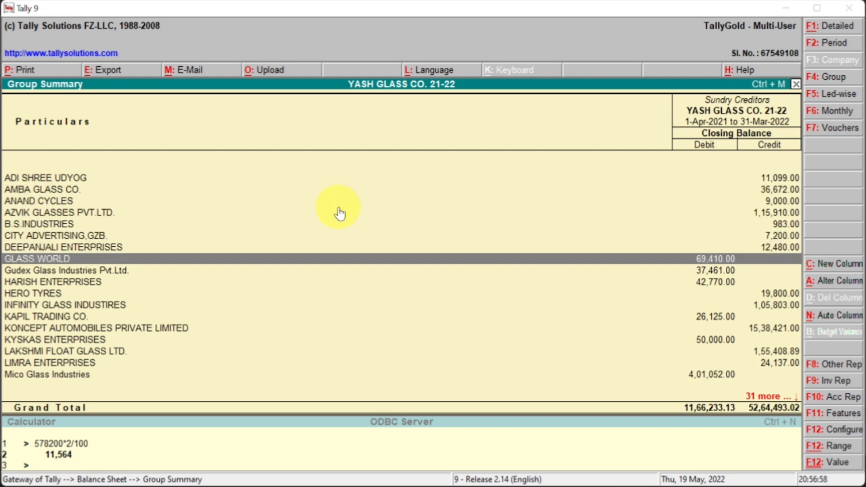
Switch to l.pdf in Adobe Acrobat Reader to read the Advance to Sundry Creditors entries, and return to Tally
key("alt+Tab")
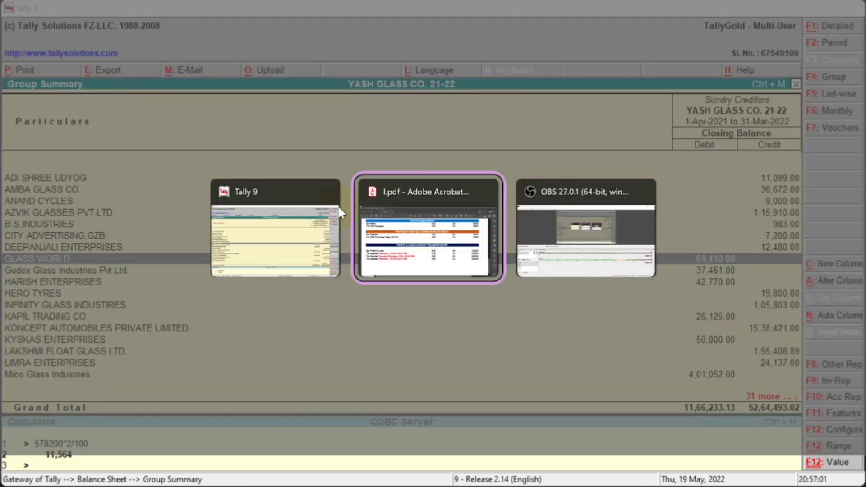
scroll(339, 210, "up", 10)
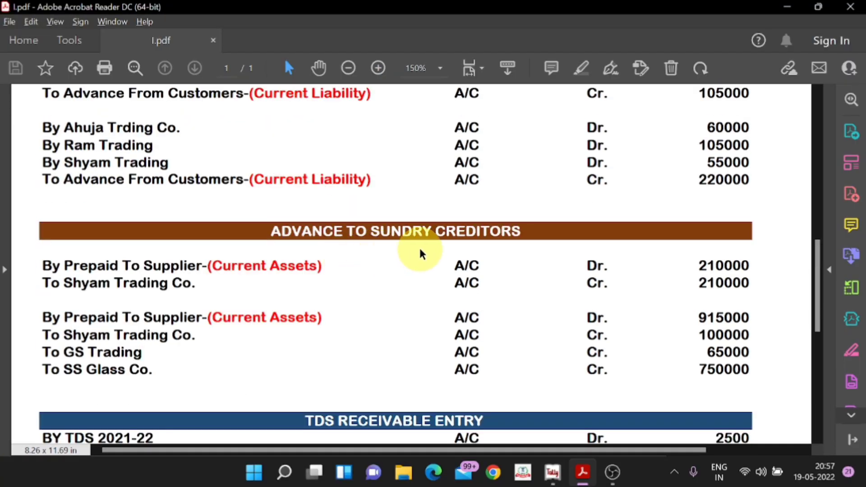
key("alt+Tab")
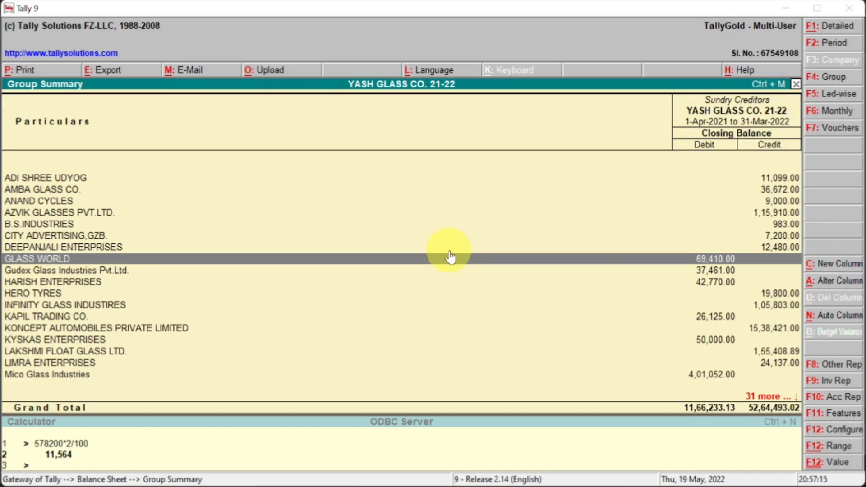
Go back to the Balance Sheet and view the Audit & I.T. Fees Payable ledger under Current Liabilities
key("Escape")
key("Down")
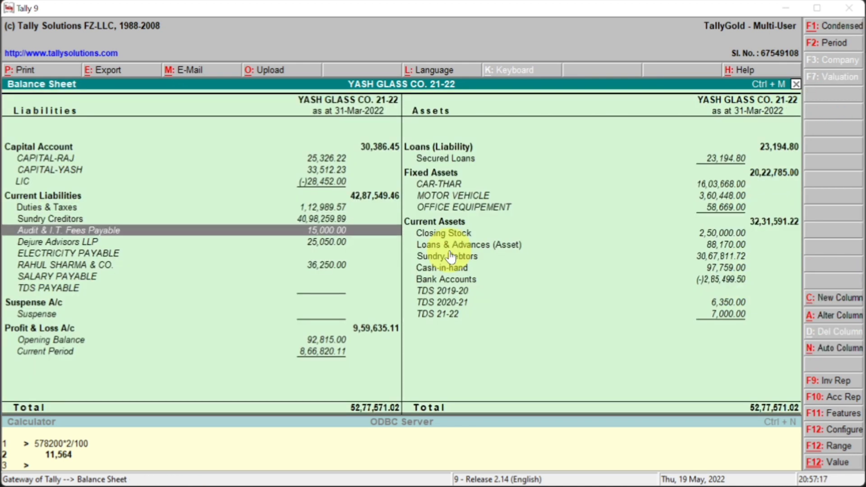
key("Return")
key("Escape")
Go through the Current Liabilities ledgers from Audit & I.T. Fees Payable down to TDS PAYABLE to examine their closing balances
key("Down")
key("Down")
key("Down")
key("Down")
key("Up")
key("Up")
key("Up")
key("Up")
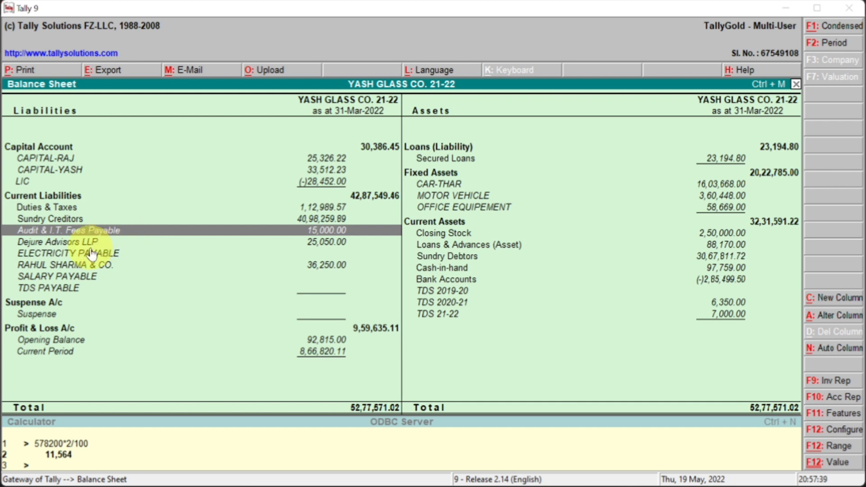
key("Down")
key("Down")
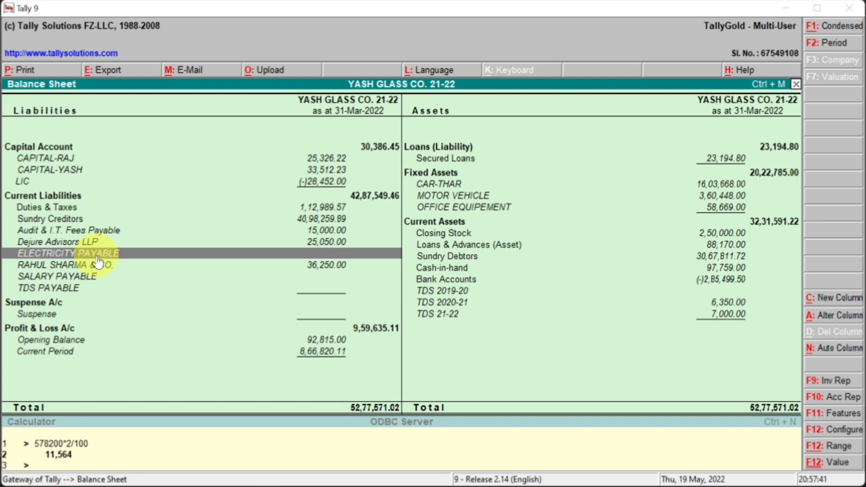
key("Down")
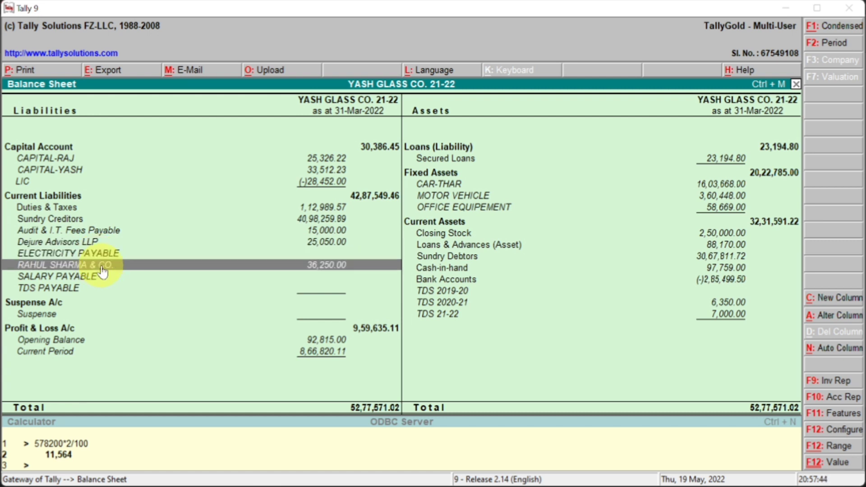
key("Down")
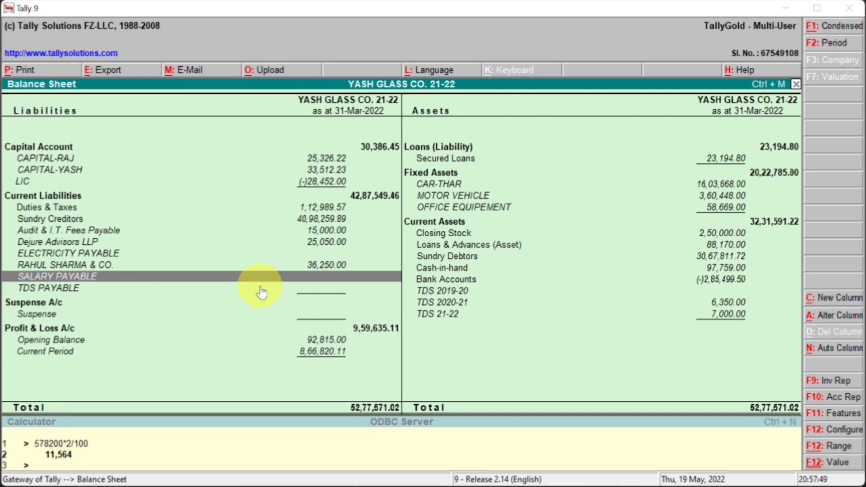
key("Down")
key("Down")
key("Down")
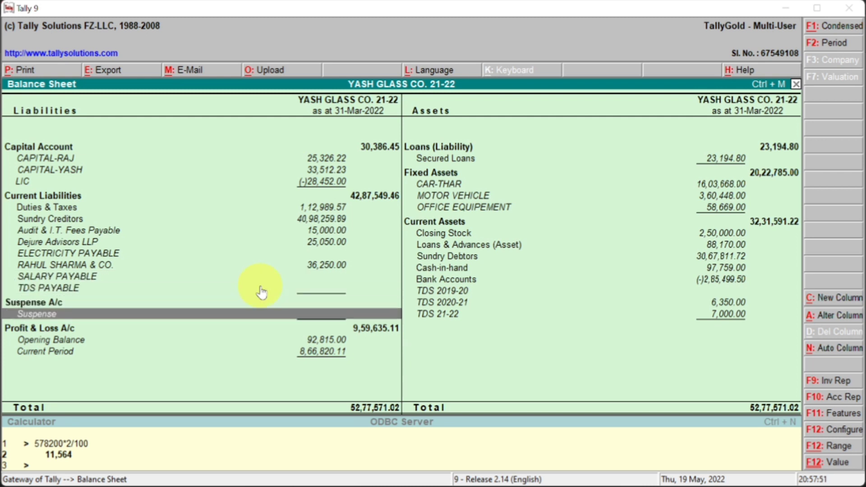
key("Up")
key("Up")
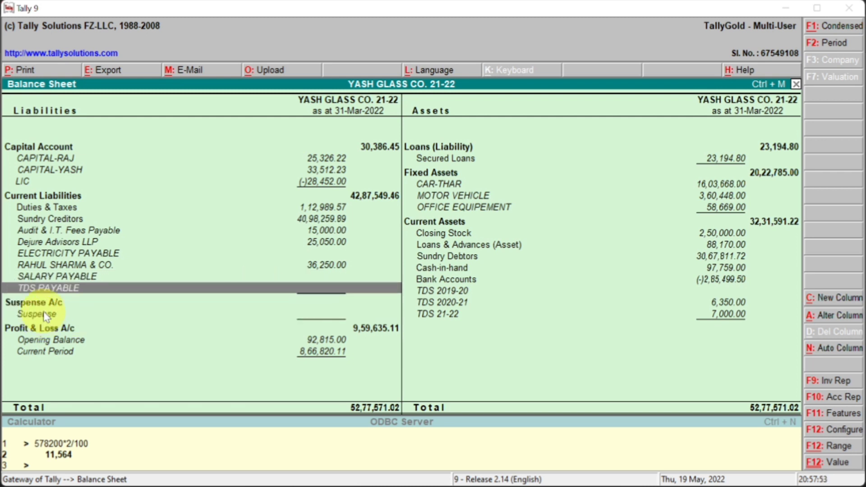
Open the Suspense ledger under Suspense A/c and return to the Balance Sheet
left_click(77, 318)
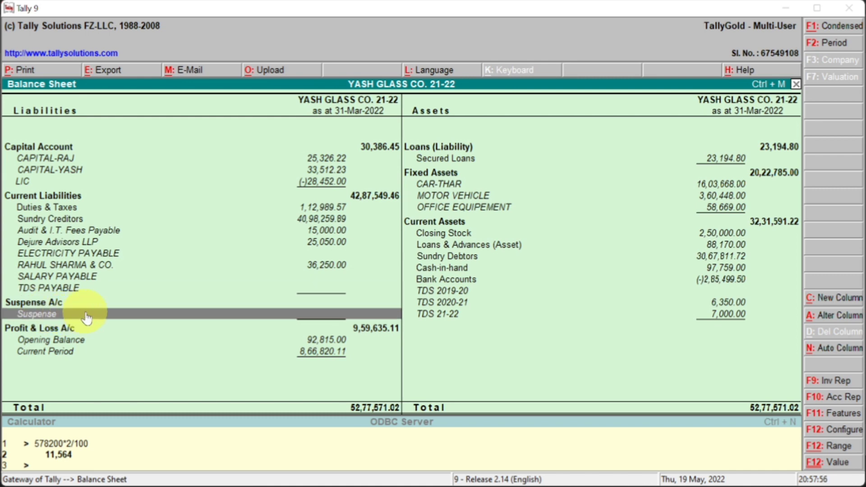
key("Return")
key("Escape")
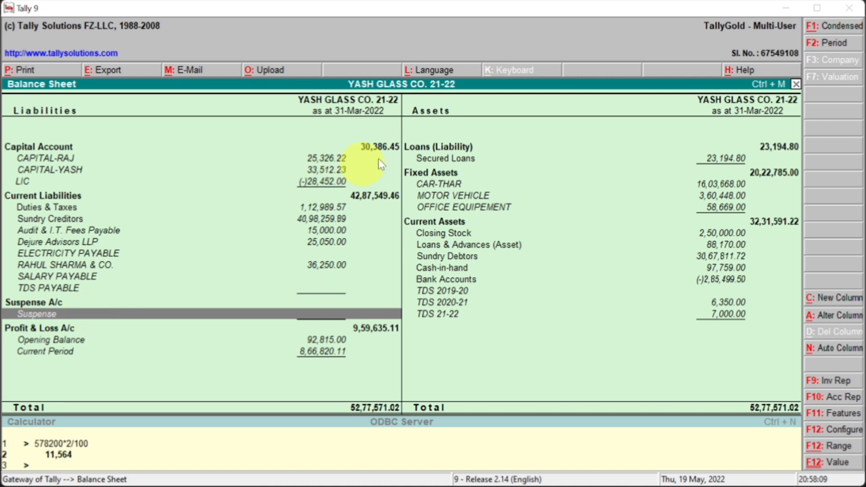
Open the HDFC bank loan ledger in the Secured Loans group and view its March 2022 vouchers
left_click(440, 149)
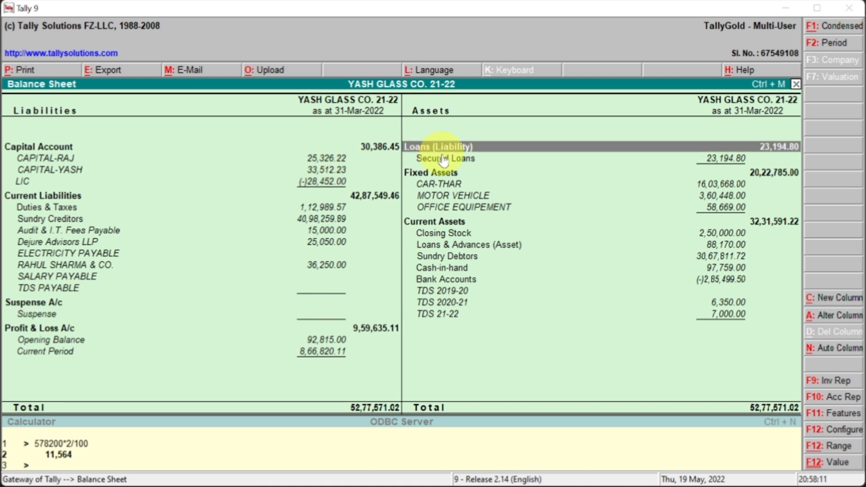
double_click(444, 159)
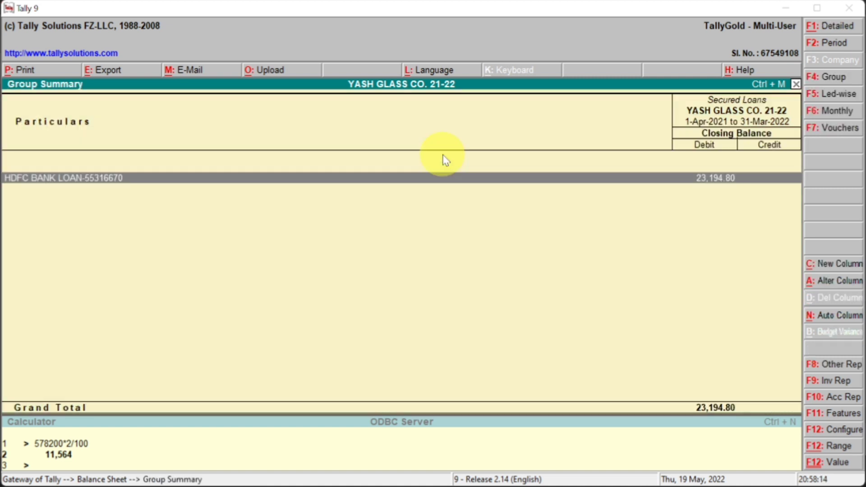
key("Return")
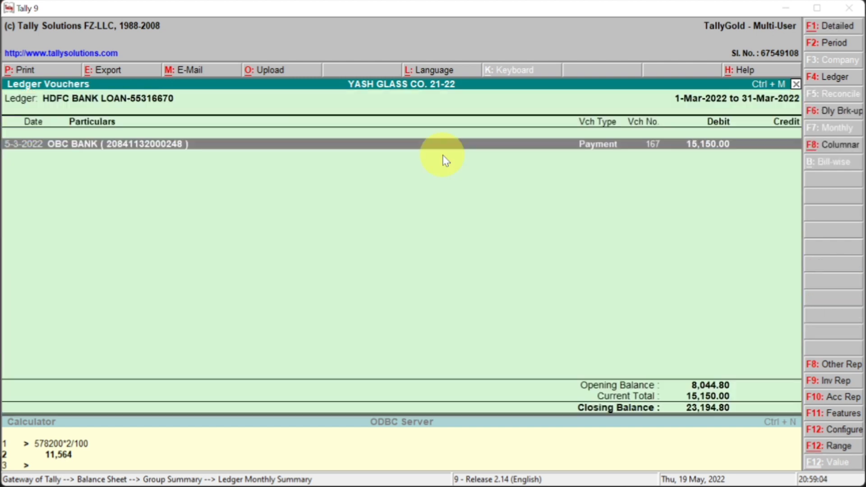
Go up the loan's monthly summary to April, view that month's vouchers and return to the summary
key("Escape")
key("Up")
key("Up")
key("Up")
key("Up")
key("Up")
key("Up")
key("Up")
key("Up")
key("Up")
key("Up")
key("Up")
key("Up")
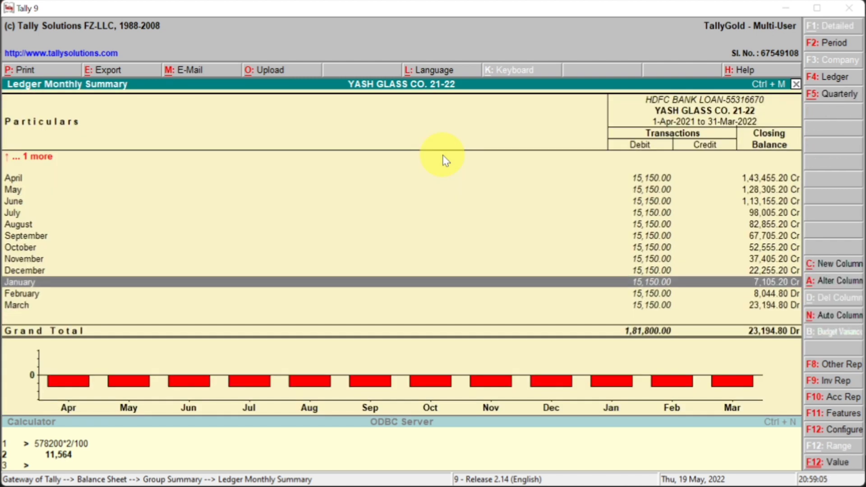
key("Return")
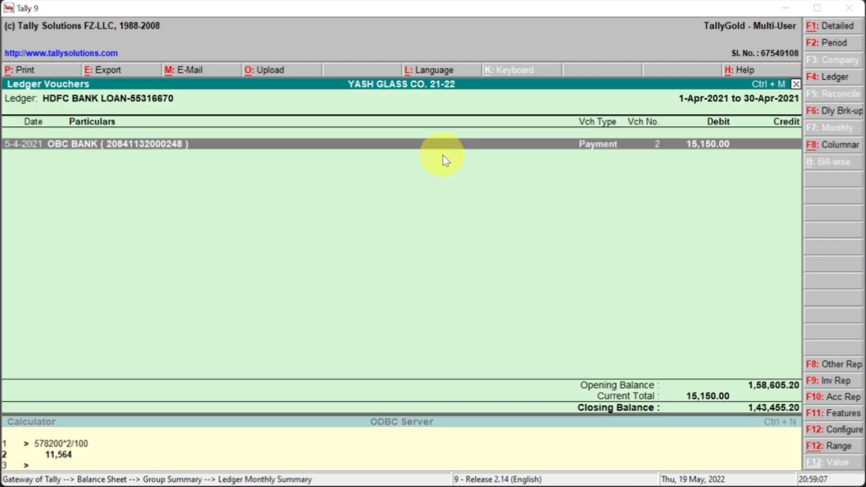
key("Escape")
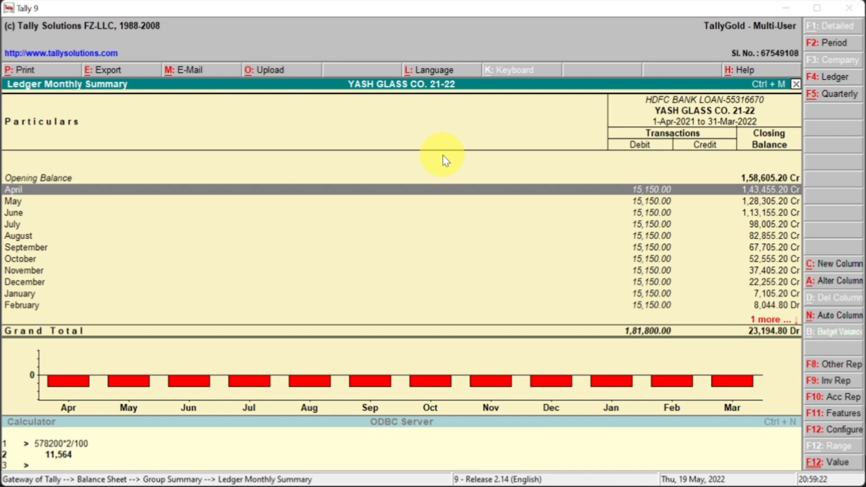
Inspect the loan's 5-Apr-2021 payment voucher, quit it without saving, and return to the Balance Sheet
key("Return")
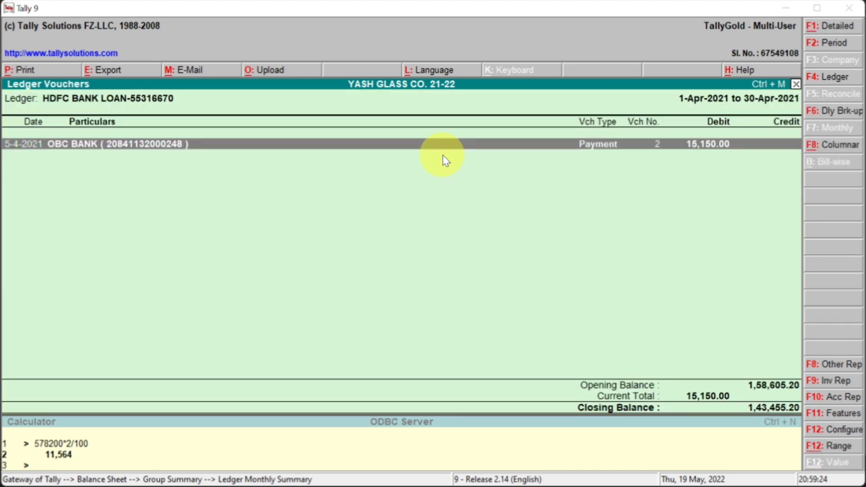
key("Return")
key("Return")
key("Return")
key("Return")
key("Escape")
key("Escape")
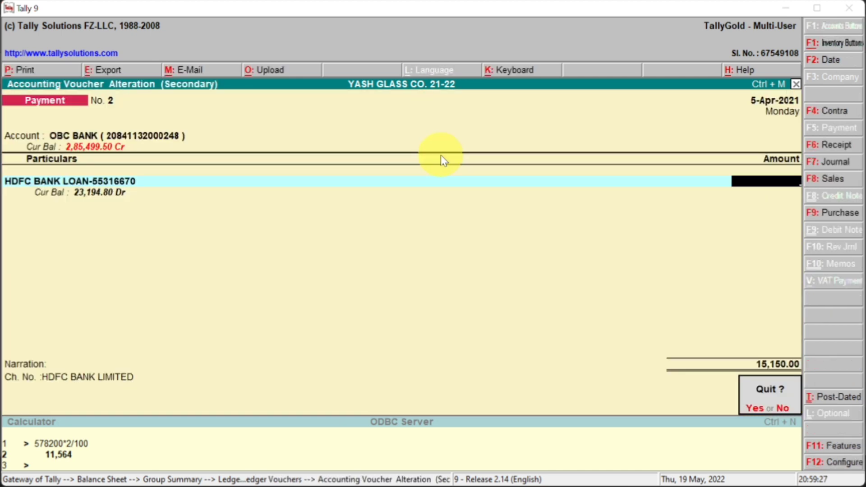
key("Return")
key("Escape")
key("Escape")
key("Escape")
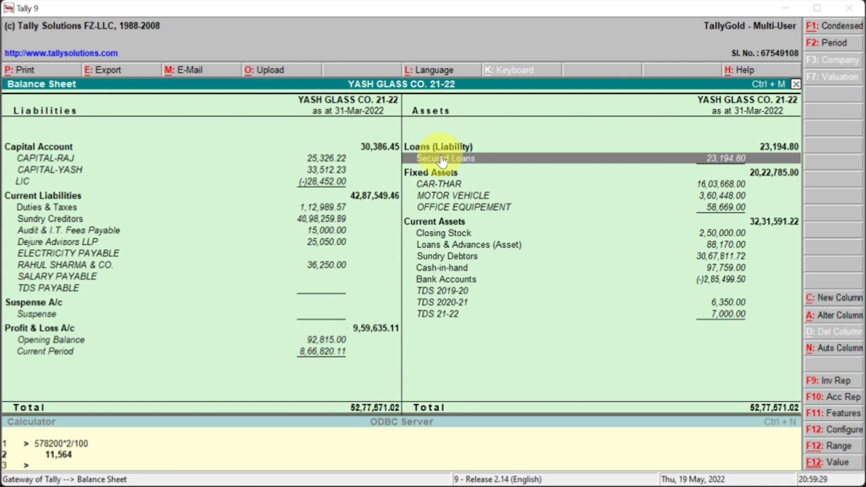
Go through the CAR-THAR, MOTOR VEHICLE and OFFICE EQUIPEMENT ledgers under Fixed Assets to examine their balances
key("Down")
key("Down")
key("Up")
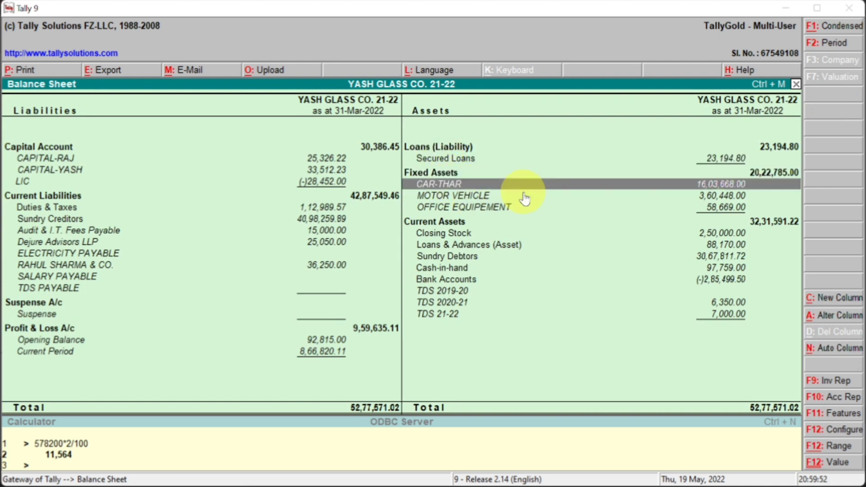
key("Down")
key("Down")
key("Up")
key("Up")
key("Down")
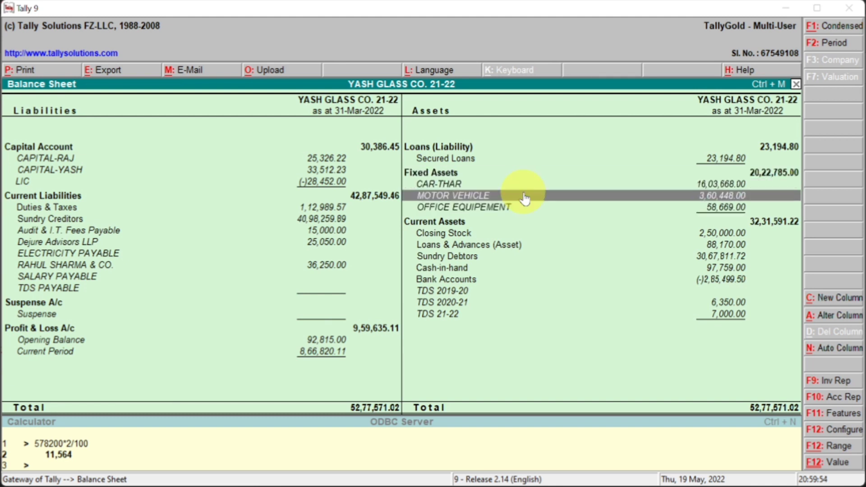
key("Down")
key("Up")
key("Down")
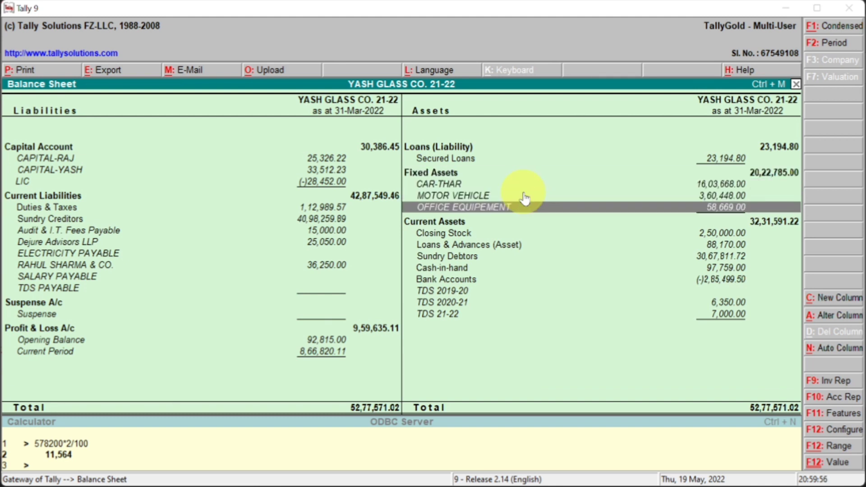
Open Closing Stock under Current Assets and return to the Balance Sheet
key("Down")
key("Down")
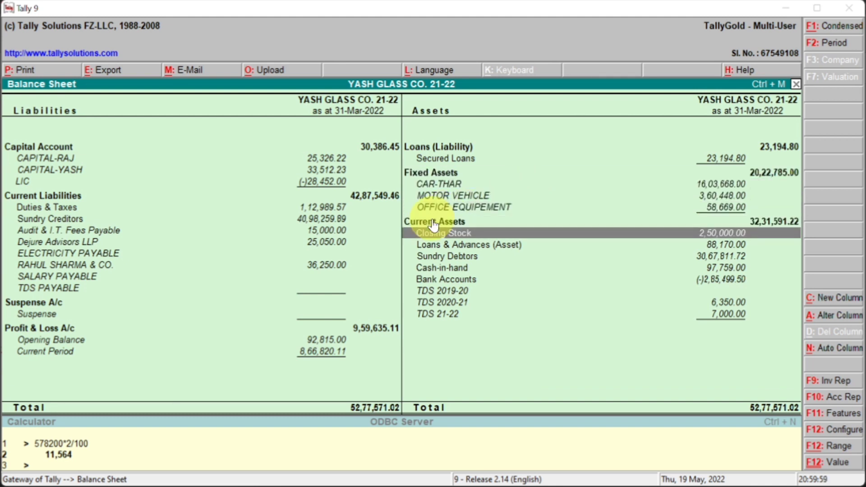
key("Return")
key("Escape")
Open the party's ledger in the Loans & Advances (Asset) group, check its monthly balances and return to the Balance Sheet
key("Down")
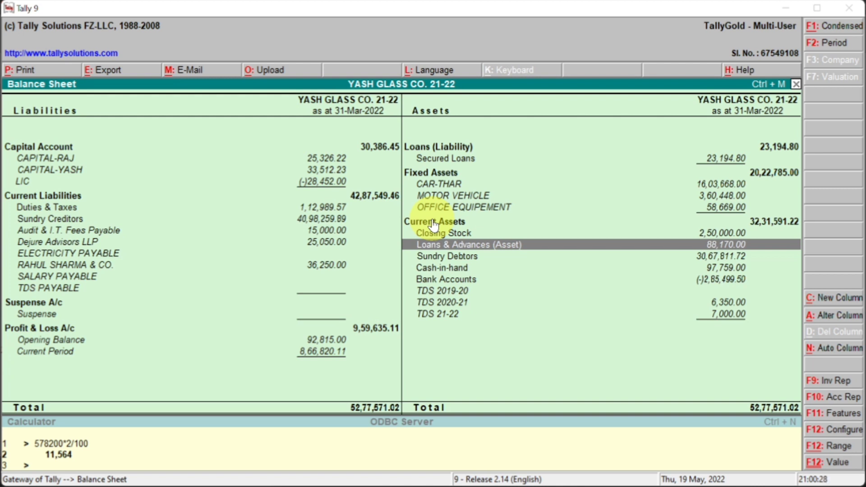
double_click(484, 252)
key("Return")
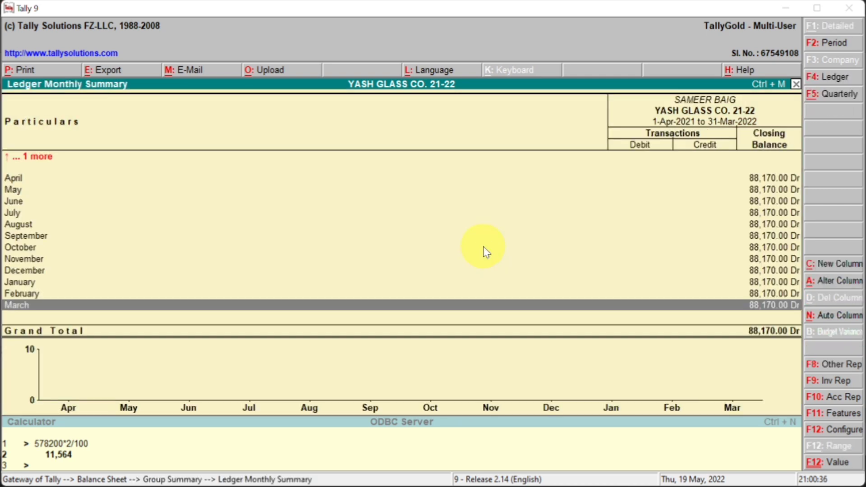
key("Escape")
key("Escape")
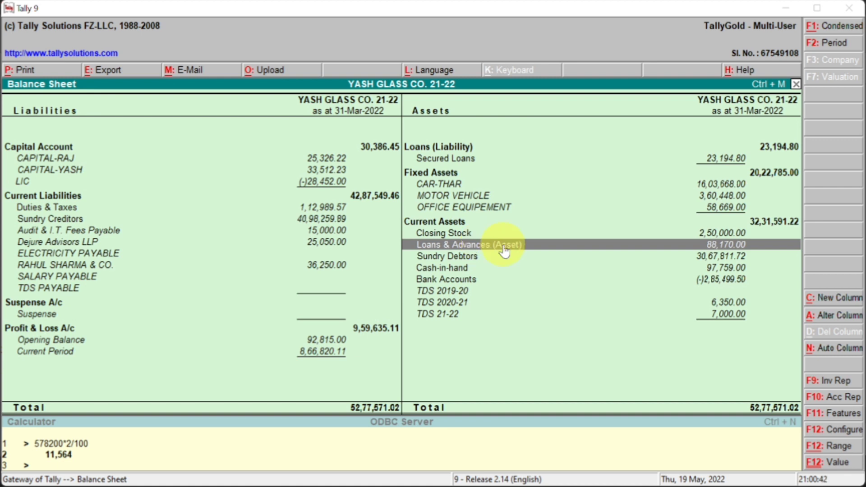
Review the Sundry Debtors group balances, consult the Advance from Sundry Debtors entries in l.pdf in Acrobat Reader, and return to Tally
left_click(499, 254)
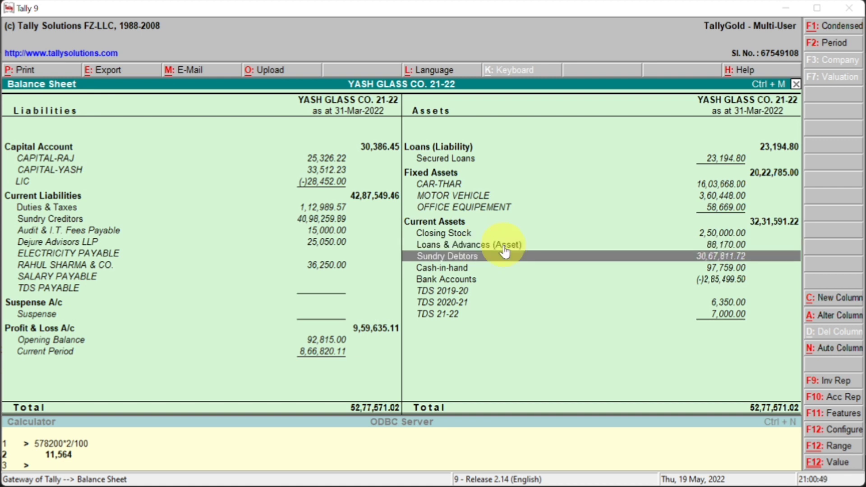
key("Return")
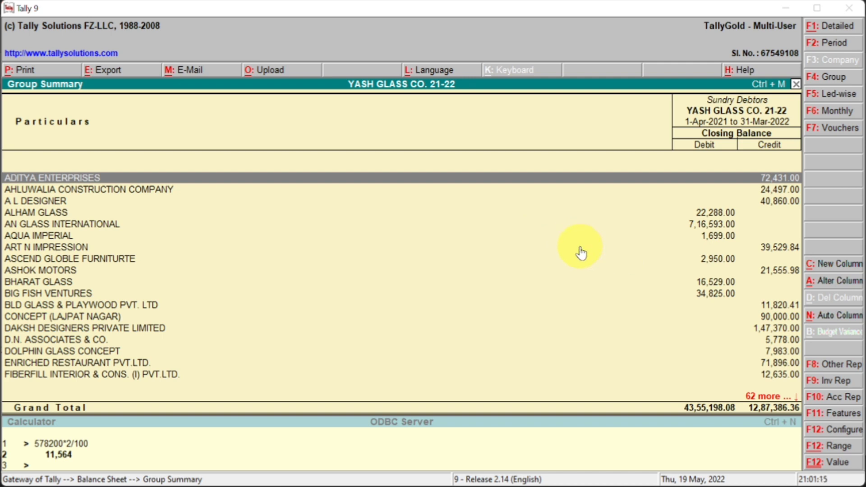
key("alt+Tab")
scroll(534, 293, "down", 2)
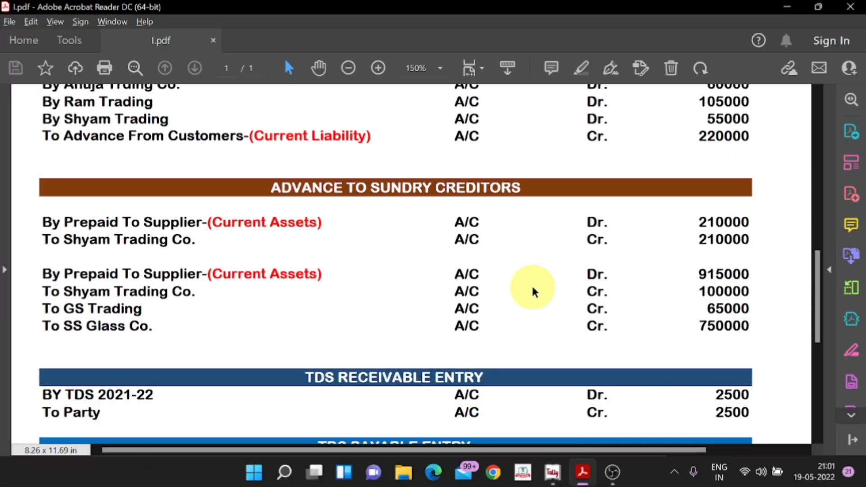
scroll(534, 293, "up", 8)
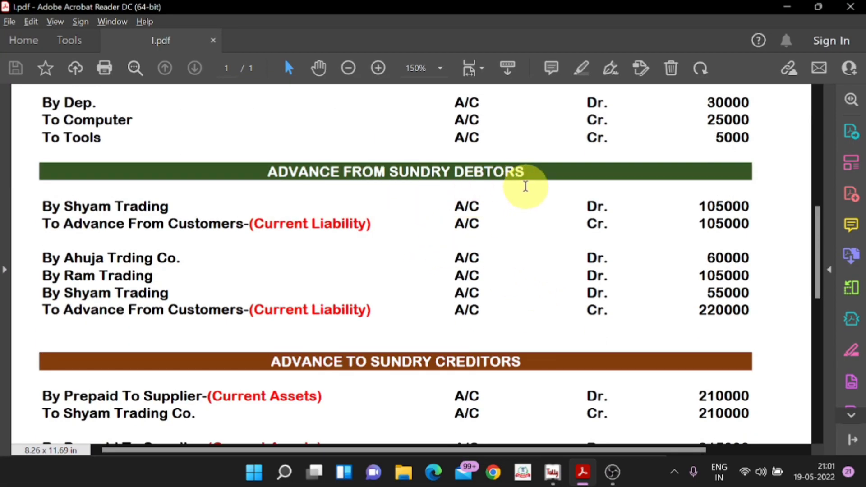
key("alt+Tab")
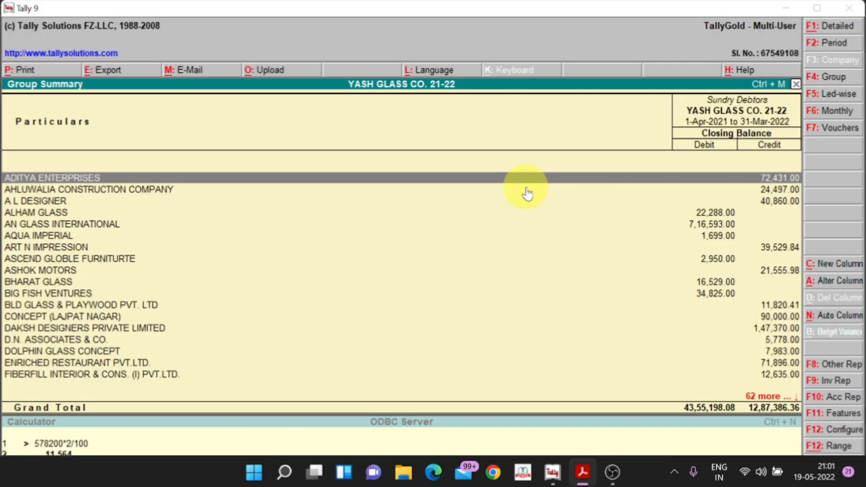
Return to the Balance Sheet, check the Cash-in-hand group and open the Bank Accounts group summary
key("Escape")
key("Down")
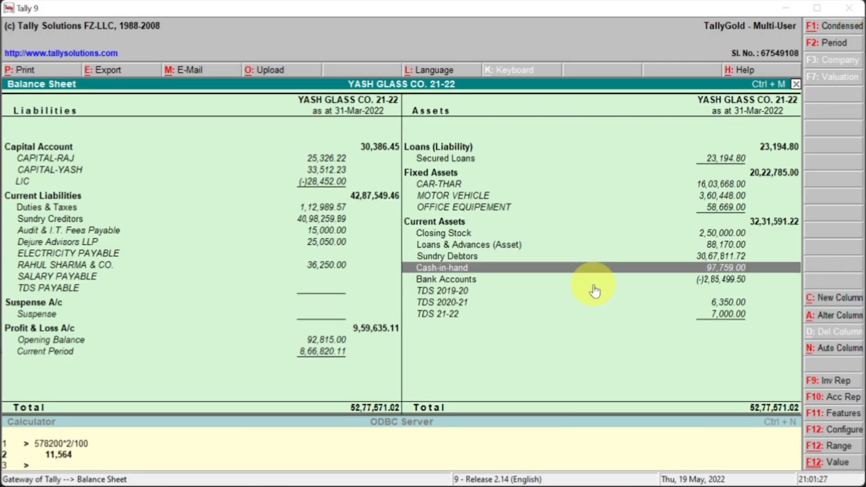
key("Return")
key("Escape")
left_click(609, 276)
key("Return")
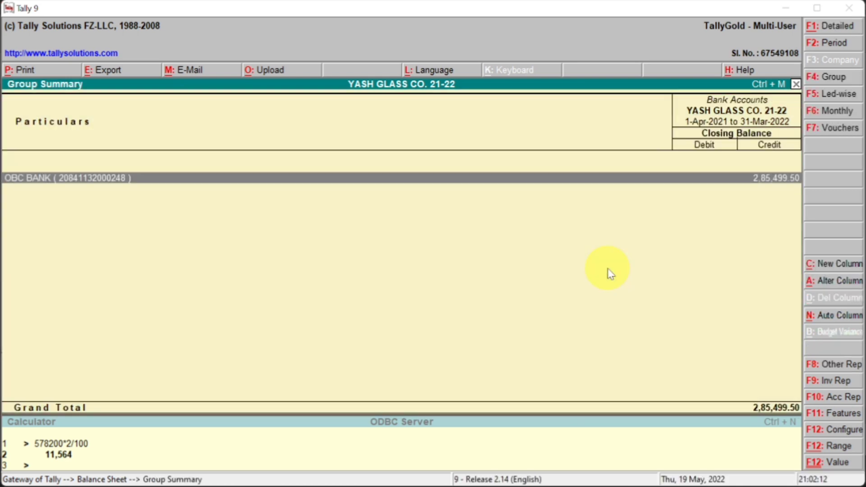
Return to the Balance Sheet and review the TDS 2019-20, TDS 2020-21 and TDS 21-22 ledgers under Current Assets
key("Escape")
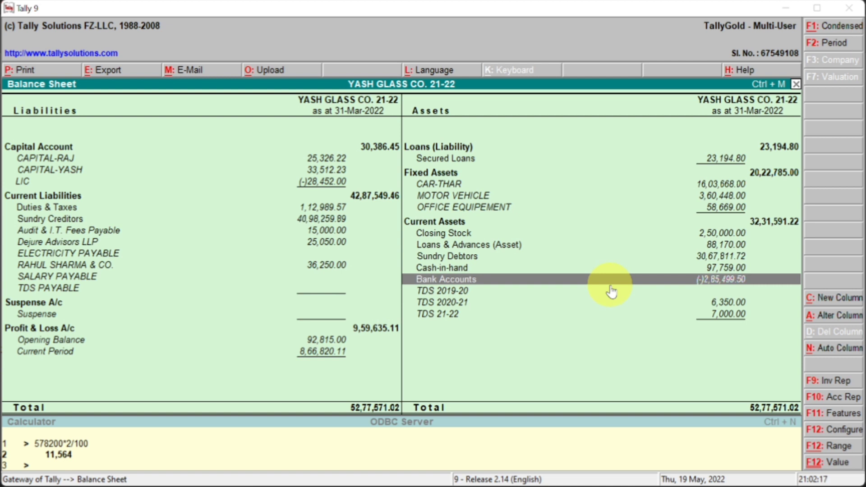
left_click(461, 293)
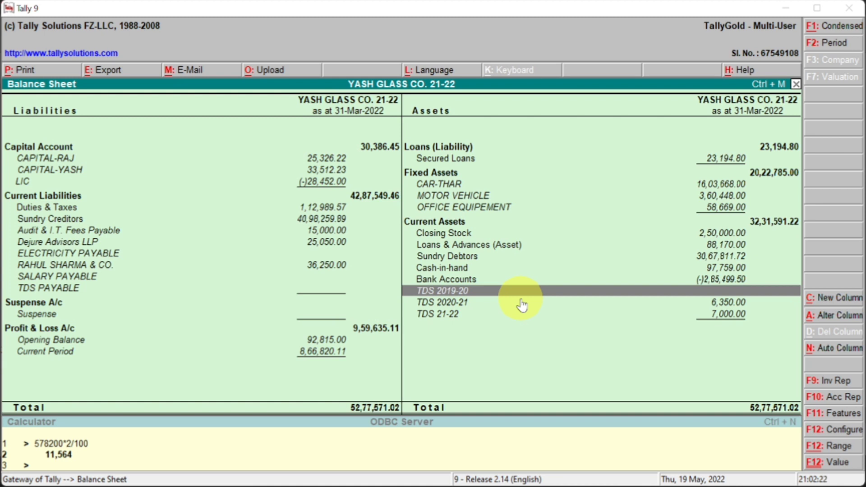
left_click(521, 304)
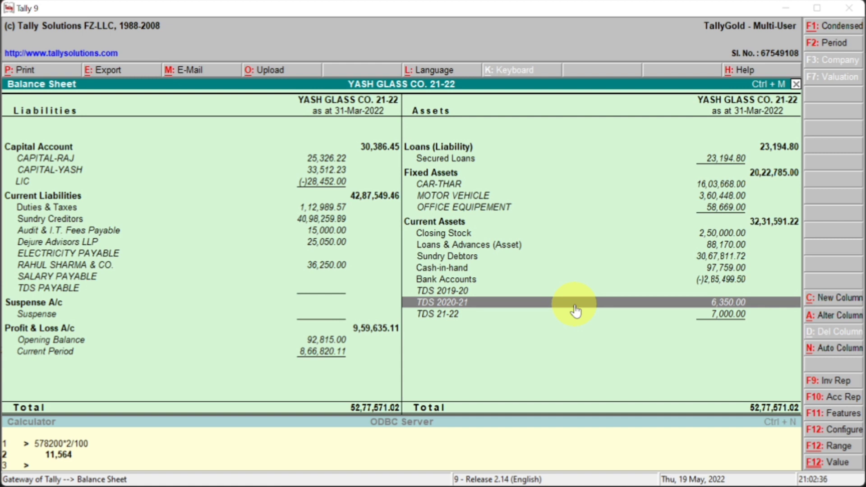
key("Down")
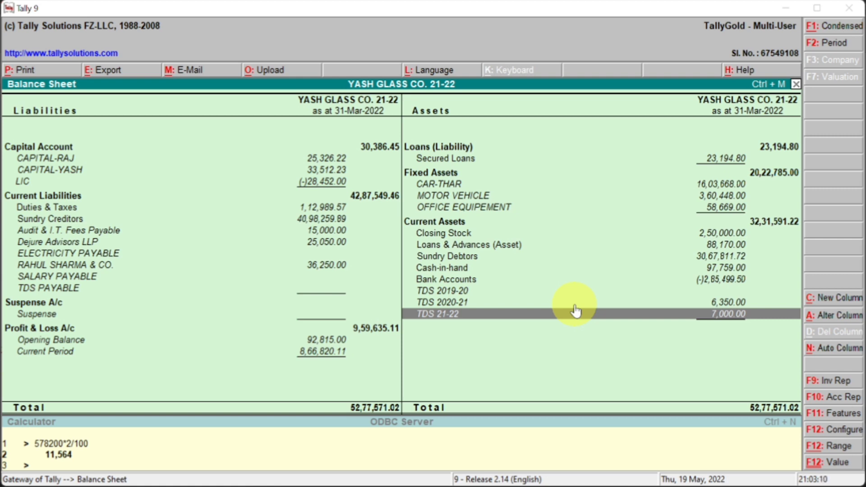
Switch to Acrobat Reader, consult the Expenses Payable Entry section at the start of l.pdf, and return to Tally
key("alt+Tab")
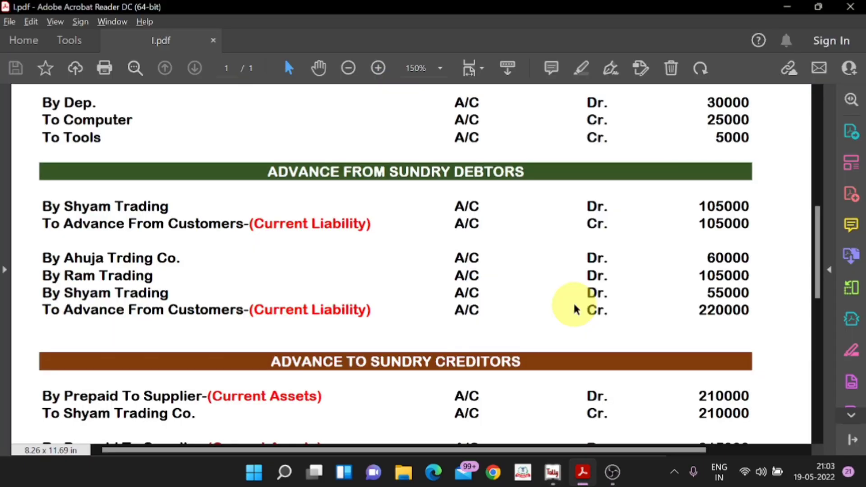
scroll(576, 303, "up", 10)
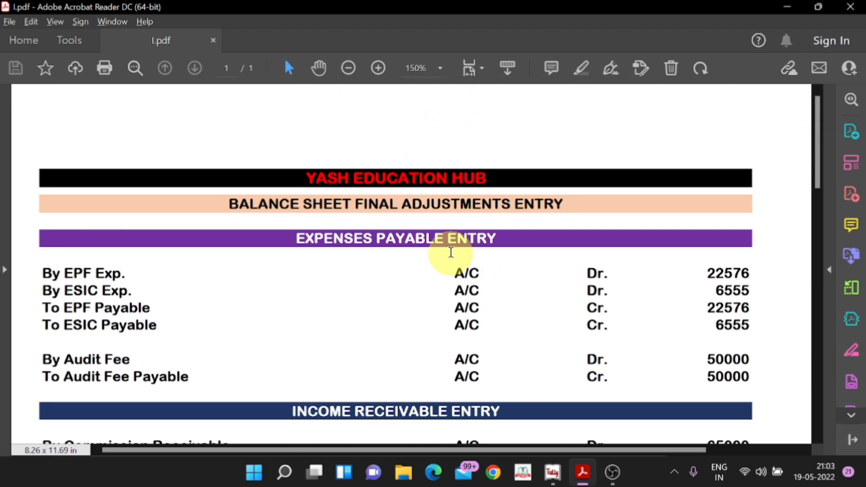
key("alt+Tab")
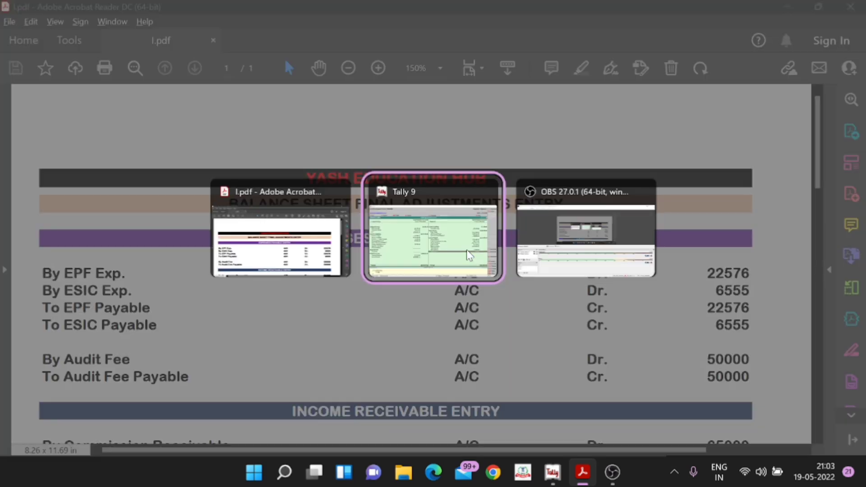
Leave the Balance Sheet and start a new Journal voucher in Accounting Vouchers
key("Escape")
key("Up")
key("Up")
key("Up")
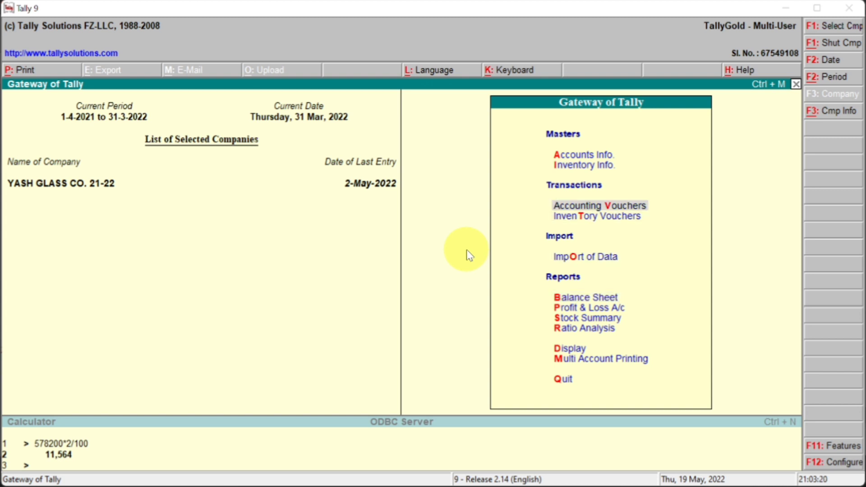
key("Return")
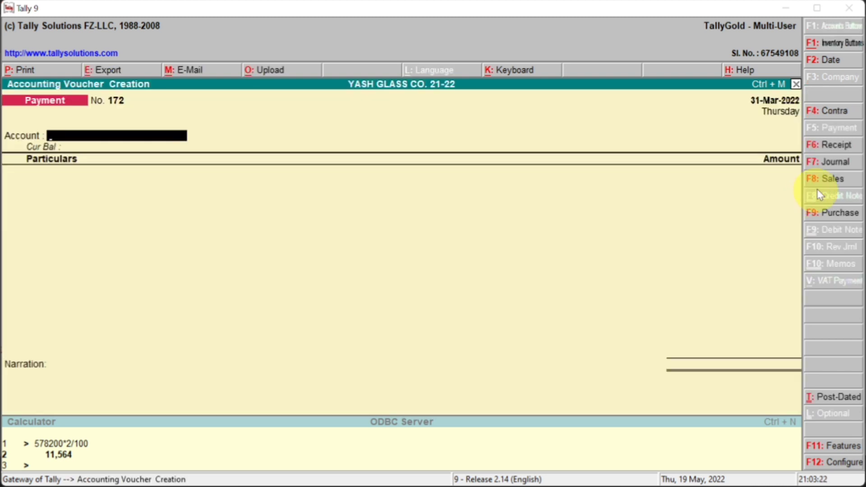
left_click(836, 165)
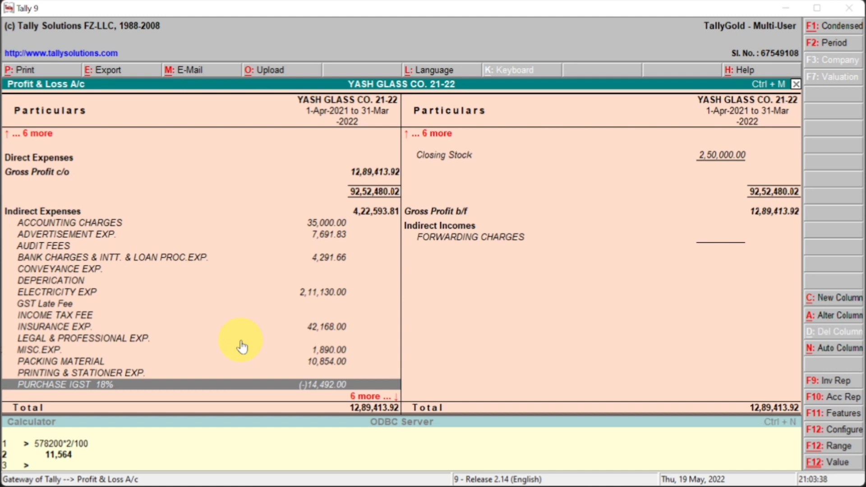
Check ELECTRICITY EXP among the Indirect Expenses in the Profit & Loss A/c and return to the Journal voucher
left_click(189, 298)
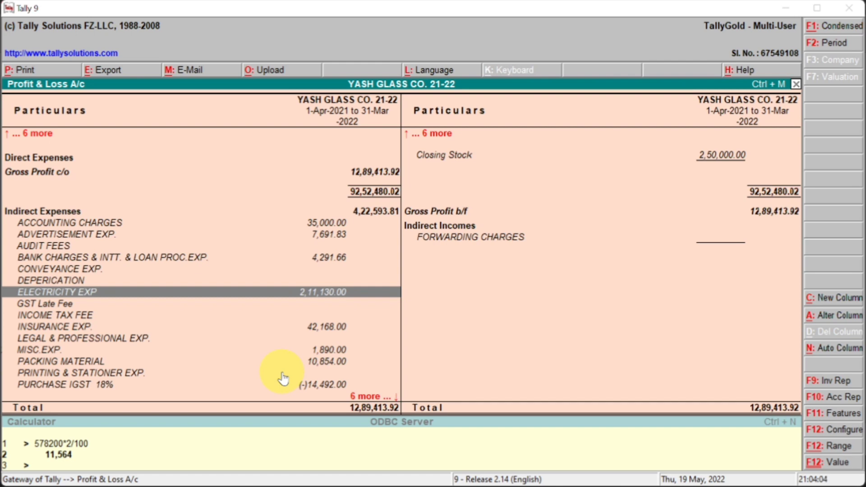
key("Escape")
key("Up")
key("Up")
key("Up")
key("Up")
key("Return")
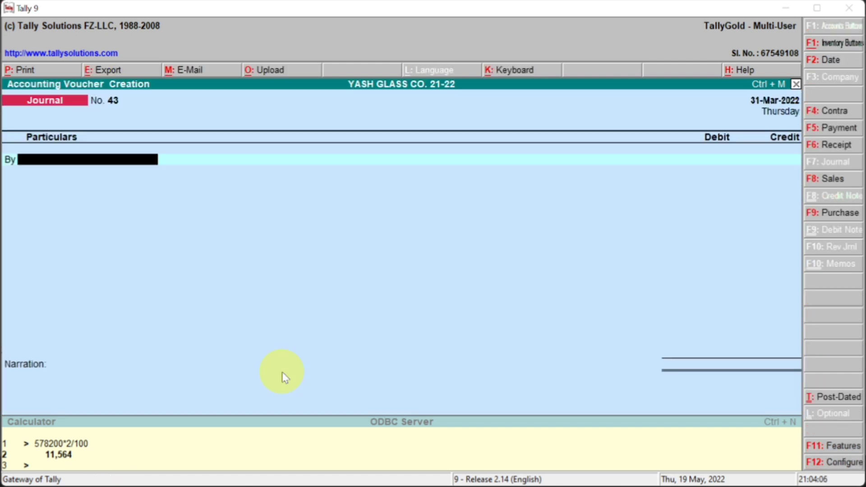
key("alt+Tab")
key("alt+Tab")
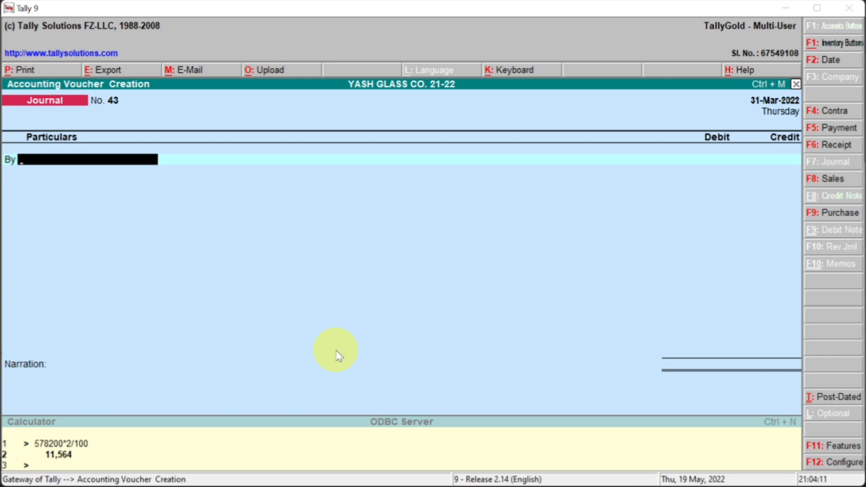
Debit the ELECTRICITY EXP ledger with 50000 on the first line of the Journal voucher
type("ELE")
key("Down")
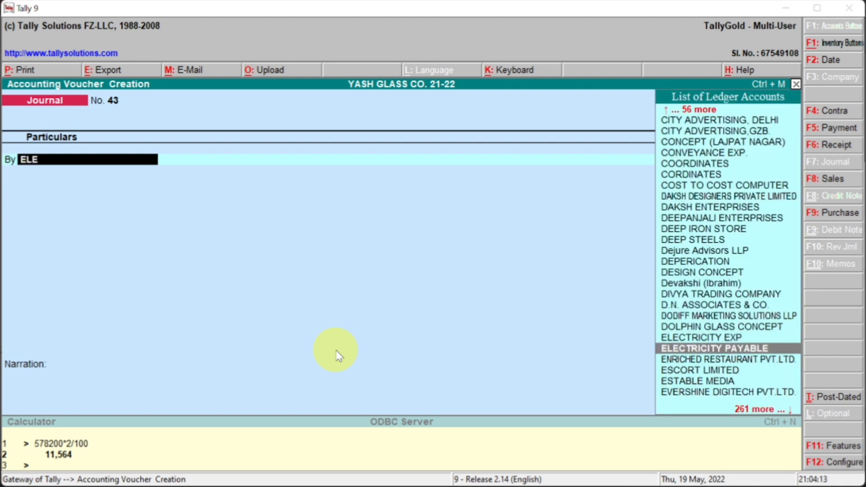
key("Up")
key("Return")
type("50000")
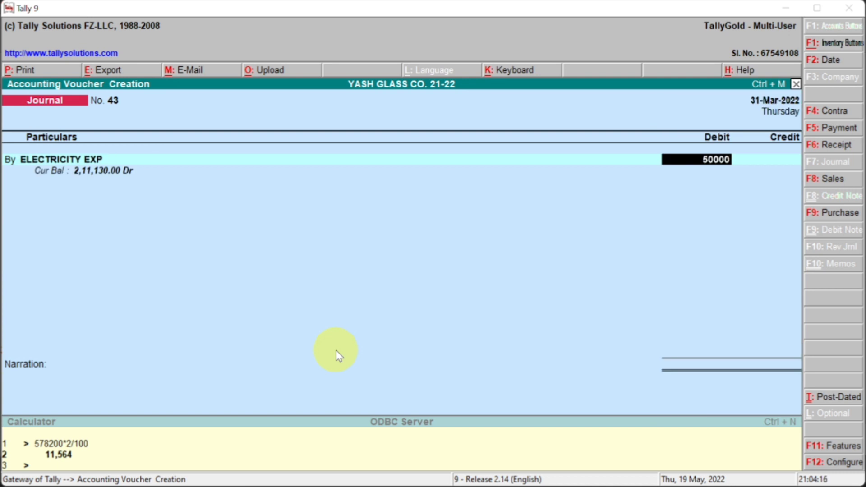
key("Return")
Add a second debit line for the SALARY EXP. ledger with an amount of 250000
type("b")
key("Return")
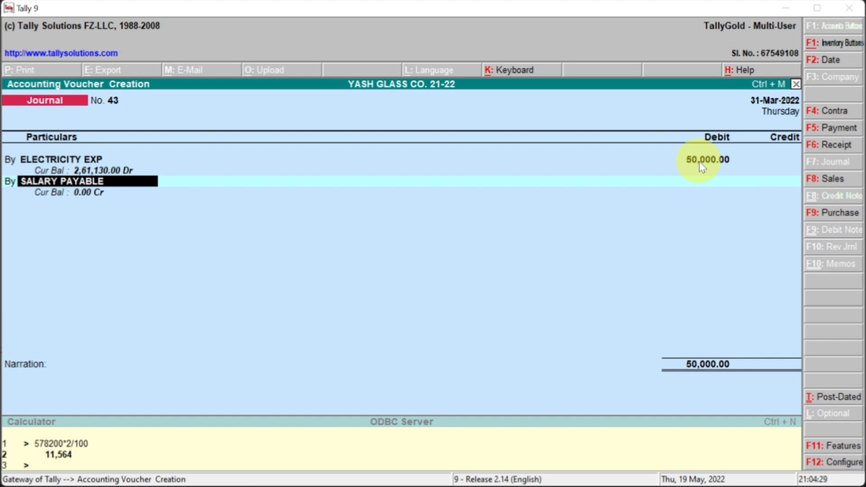
type("SALA")
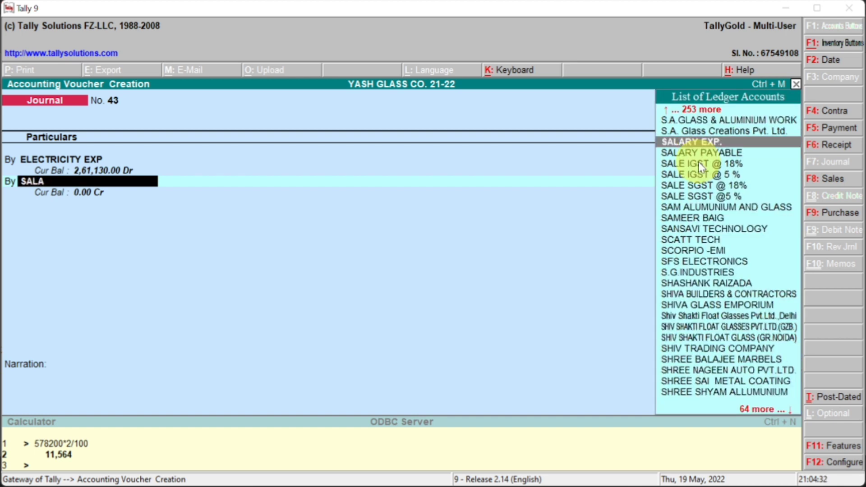
key("Return")
type("250000")
key("Return")
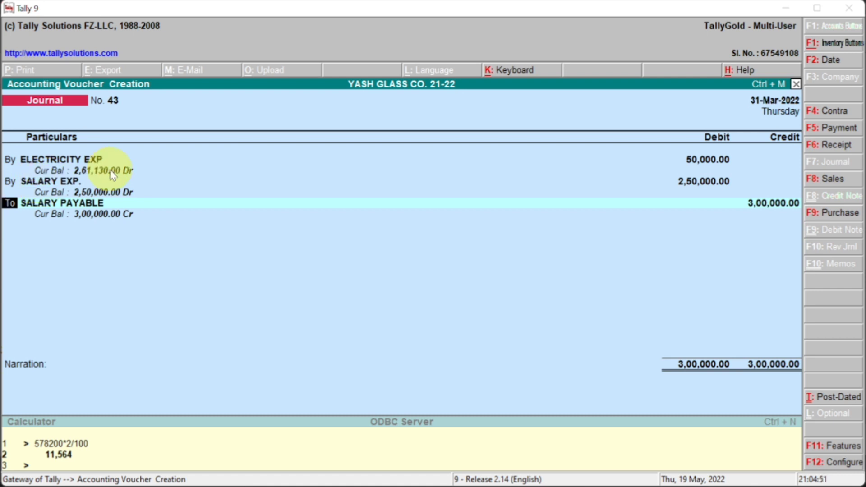
Credit ELECTRICITY PAYABLE with 50000 and SALARY PAYABLE with 2,50,000 in the Journal voucher
key("Return")
type("ELE")
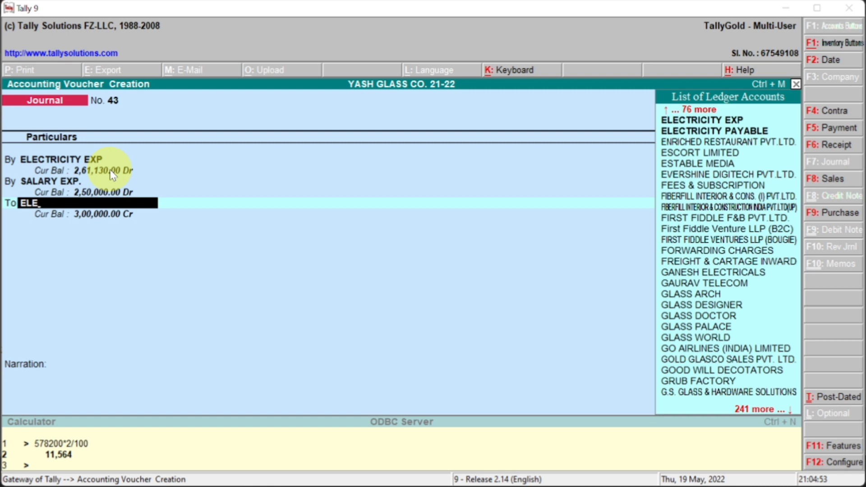
key("Down")
key("Return")
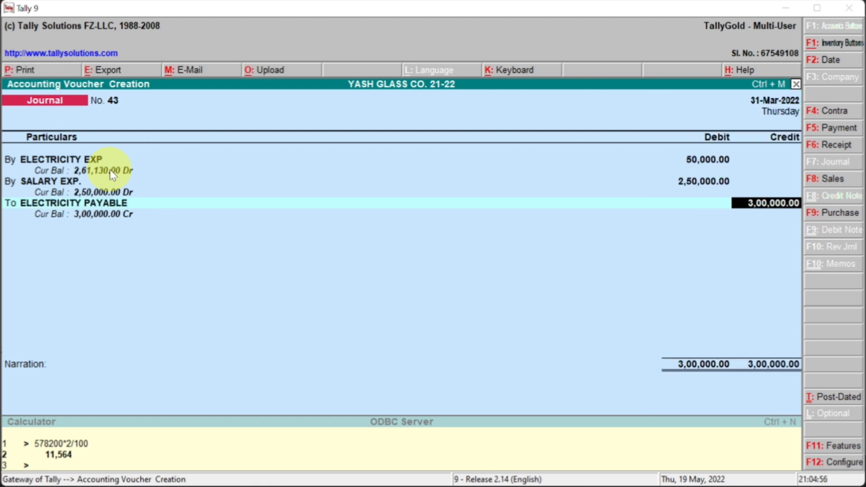
type("50000")
key("Return")
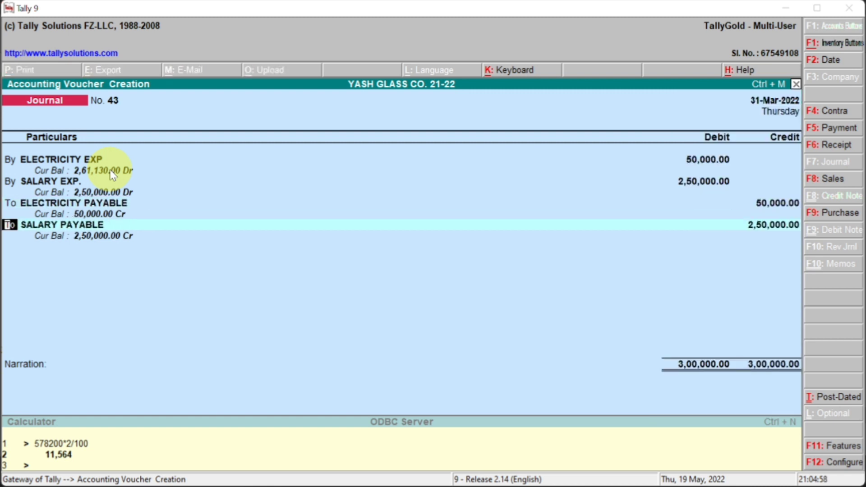
key("Return")
key("Return")
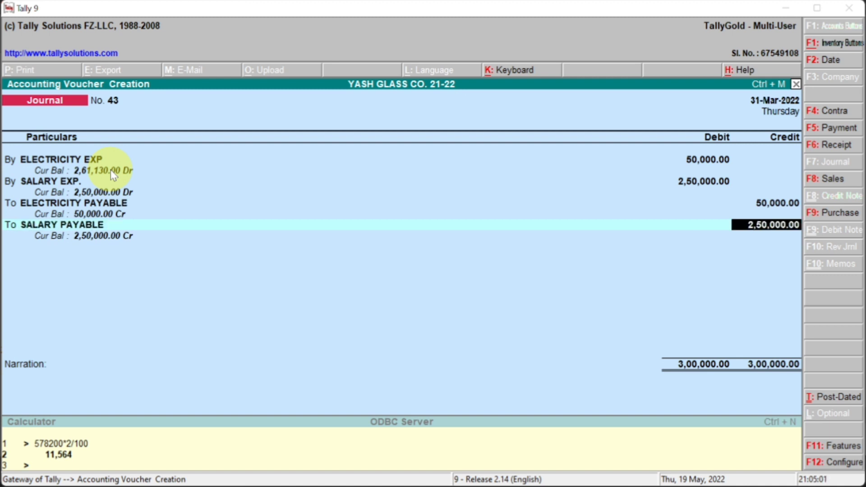
Go back to the voucher's first line and check which group the ELECTRICITY EXP ledger belongs to
key("Return")
key("Up")
key("Up")
key("Up")
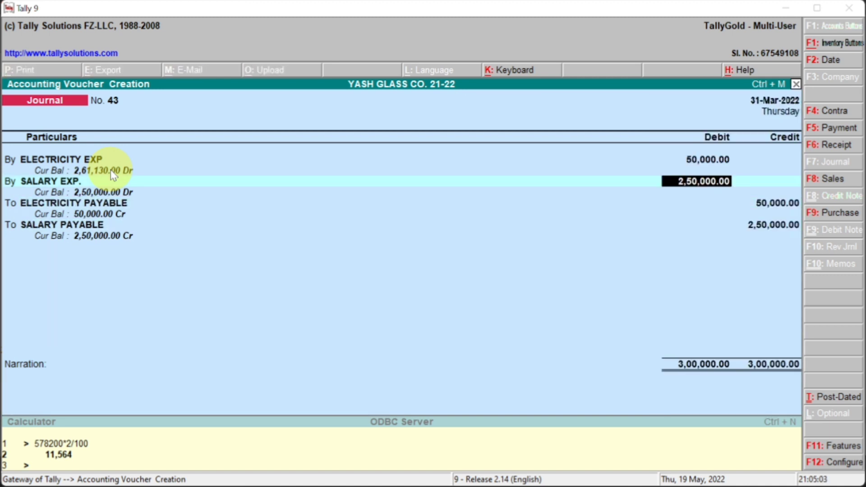
key("BackSpace")
key("BackSpace")
key("BackSpace")
key("BackSpace")
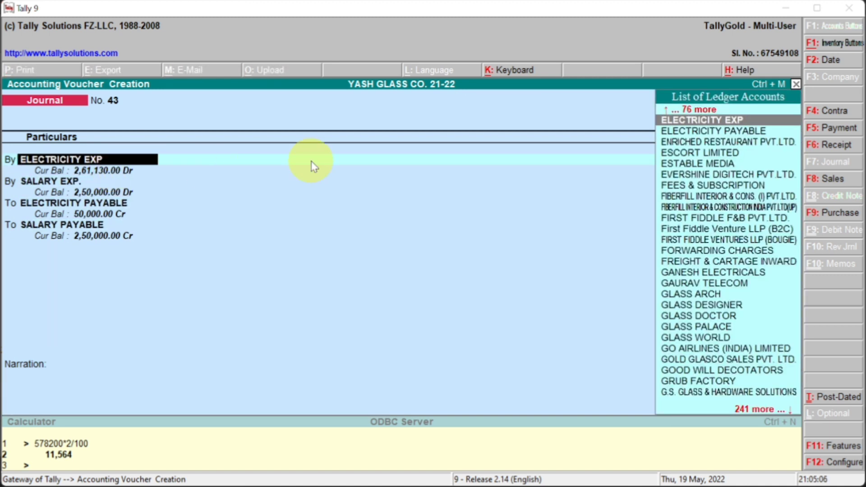
key("ctrl+Return")
key("Return")
key("Return")
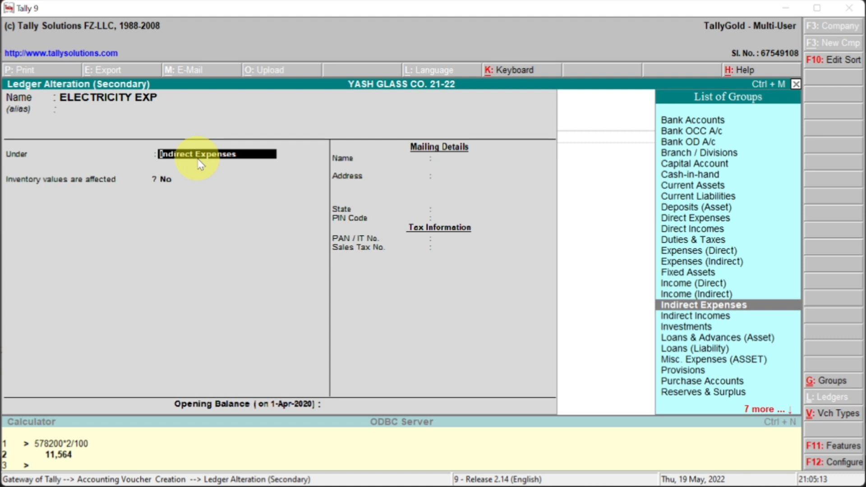
key("ctrl+a")
Open the SALARY EXP. ledger from the voucher's second line and check its group
key("Return")
key("Return")
key("ctrl+Return")
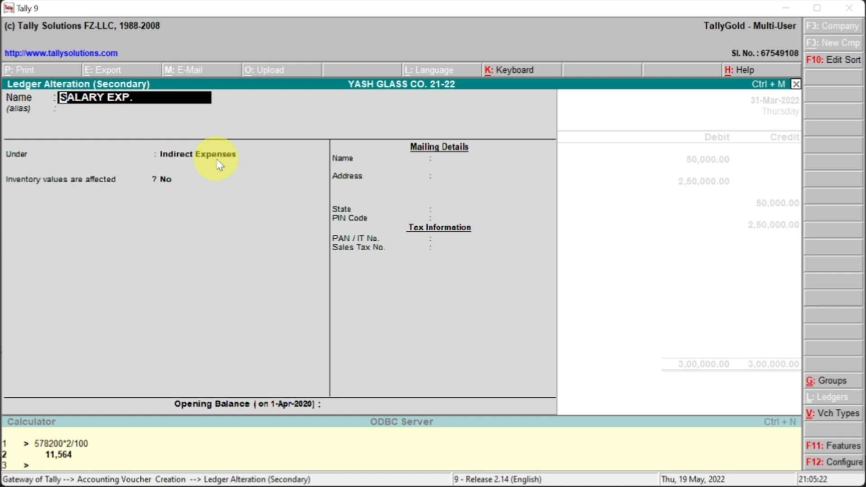
key("ctrl+a")
Open the ELECTRICITY PAYABLE and SALARY PAYABLE ledgers from the voucher's credit lines and check their groups
key("Return")
key("Return")
key("ctrl+Return")
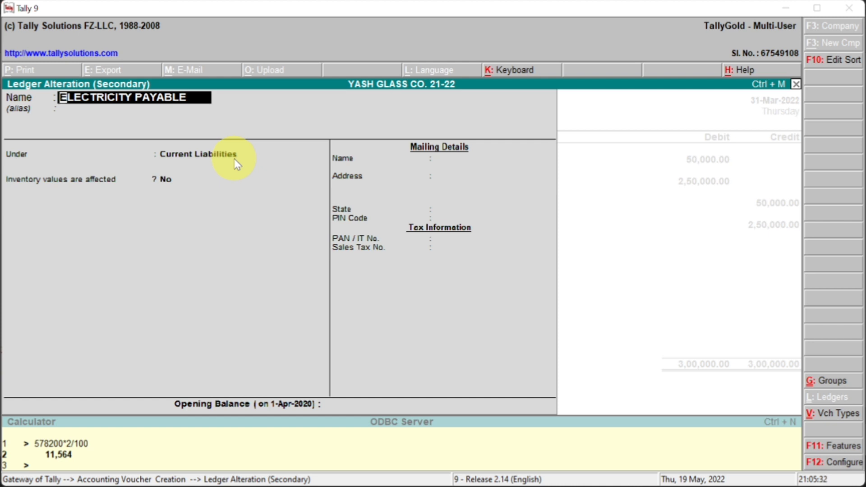
key("ctrl+a")
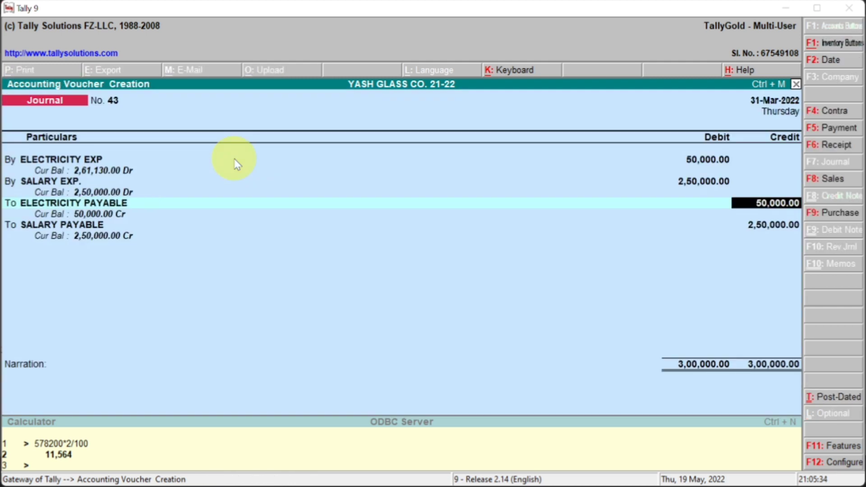
key("Return")
key("Return")
key("ctrl+Return")
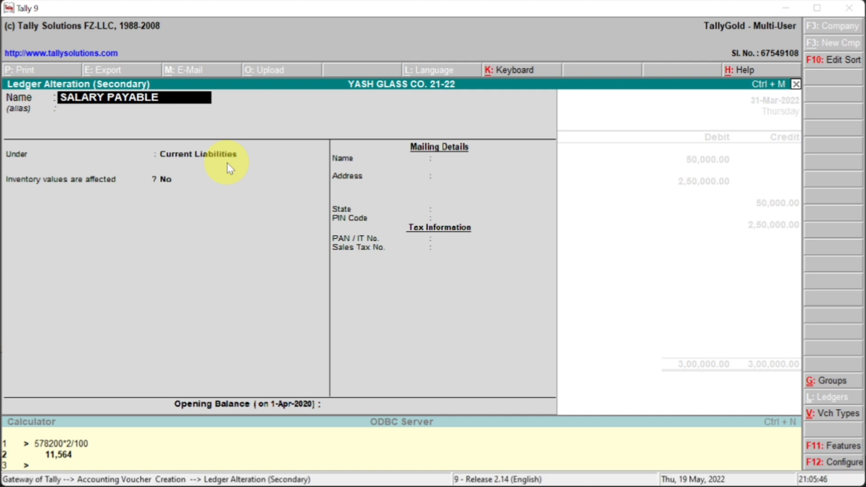
key("ctrl+a")
Accept the Journal voucher with a blank narration and return to the Gateway of Tally
key("Return")
key("Return")
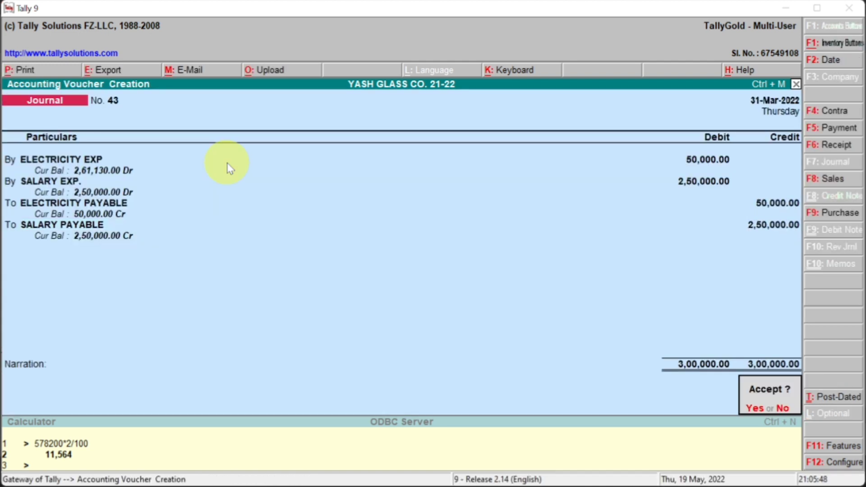
key("Return")
key("Escape")
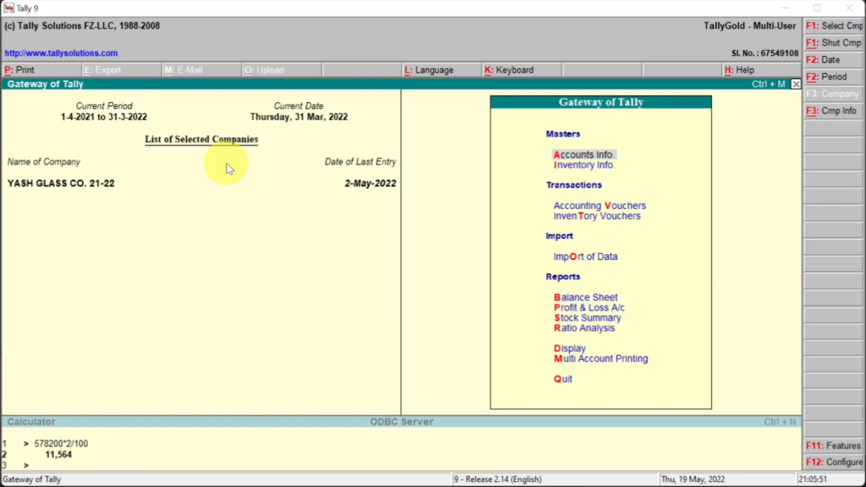
Open the Balance Sheet and check ELECTRICITY PAYABLE and SALARY PAYABLE under Current Liabilities
key("b")
key("Down")
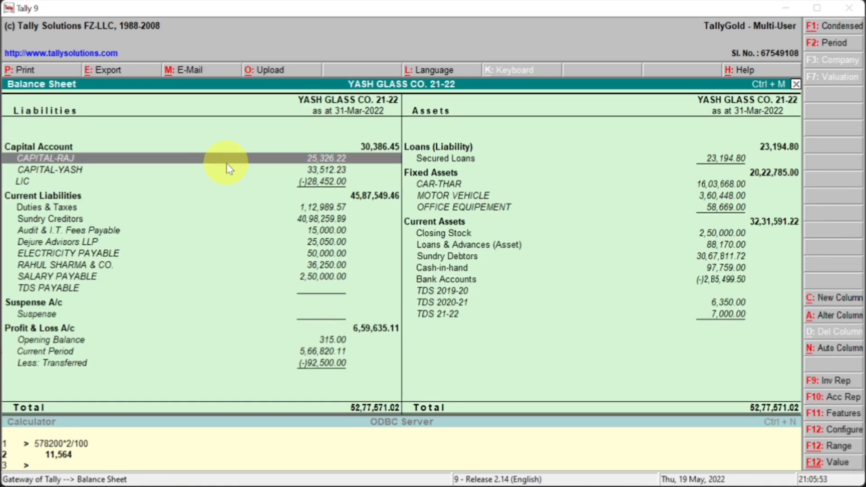
key("Down")
key("Down")
key("Down")
key("Down")
key("Down")
key("Down")
key("Down")
key("Down")
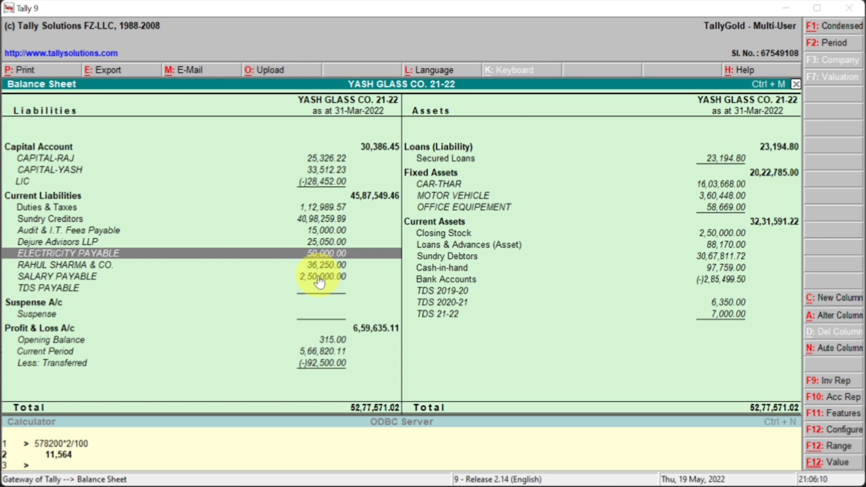
Consult the Income Receivable Entry section of l.pdf in Acrobat Reader, return to Tally and close the Balance Sheet
key("alt+Tab")
scroll(314, 277, "down", 3)
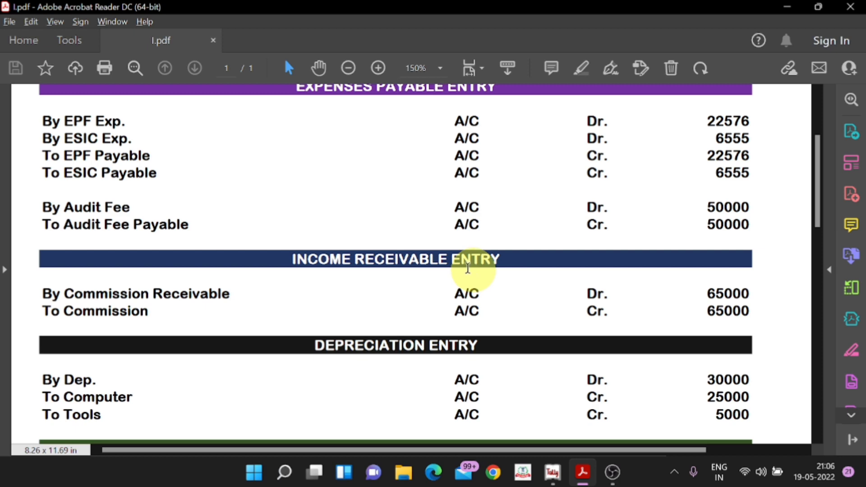
key("alt+Tab")
key("Escape")
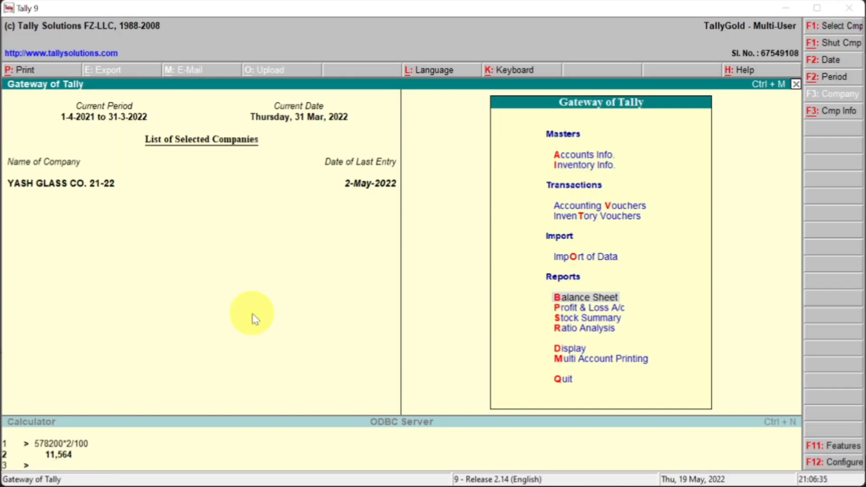
Start a new Journal voucher and name a new ledger COMM. RECEIVABLE from its debit line, checking the wording in l.pdf
key("Up")
key("Up")
key("Up")
key("Return")
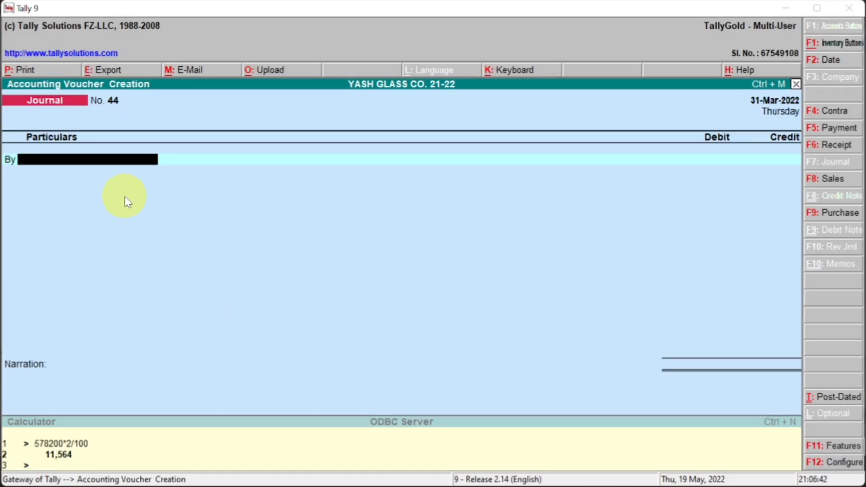
key("alt+c")
type("CO")
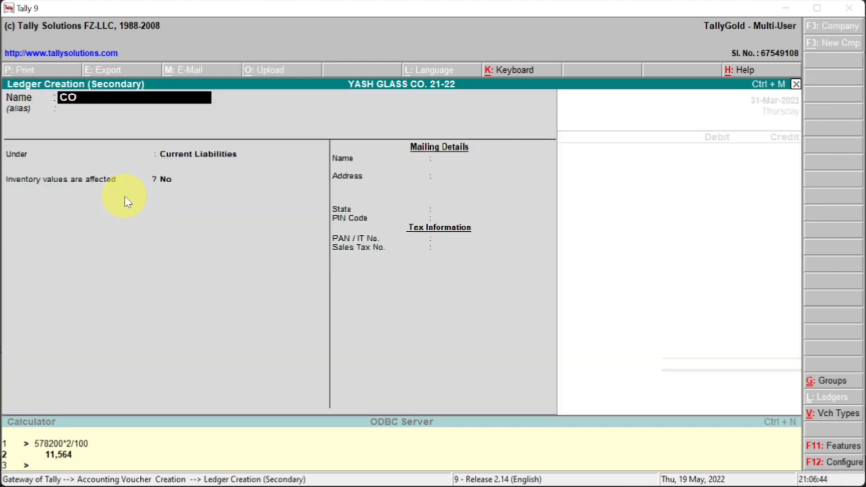
type("MM. RECEI")
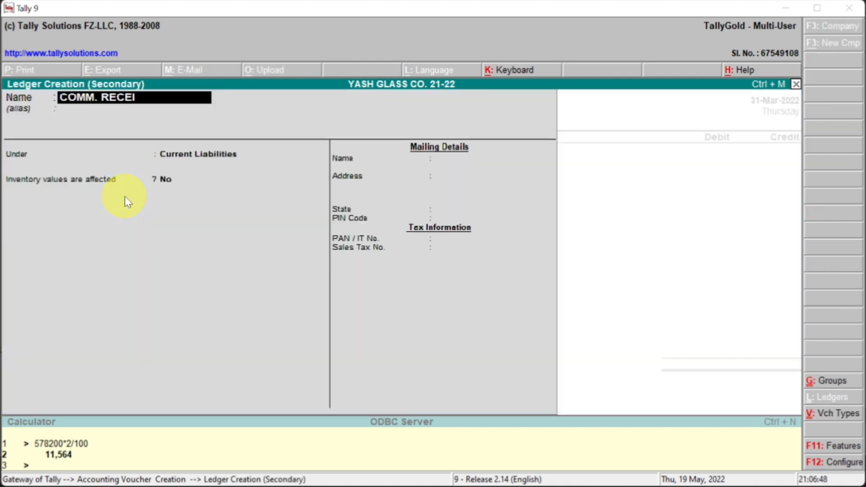
key("alt+Tab")
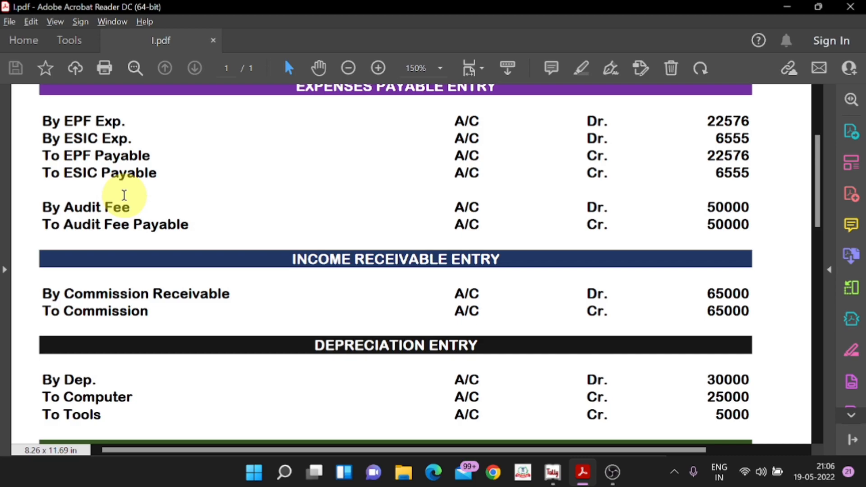
key("alt+Tab")
type("VABLE")
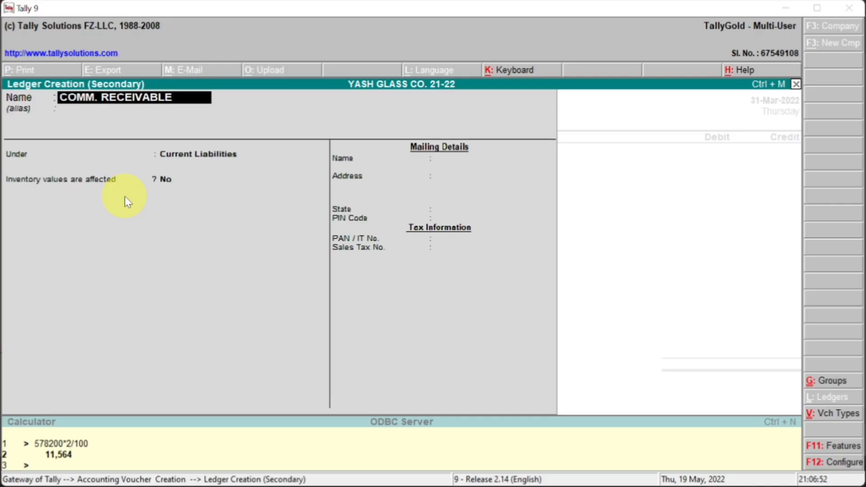
Place the COMM. RECEIVABLE ledger under Current Assets and save it
key("Return")
key("alt+Tab")
key("alt+Tab")
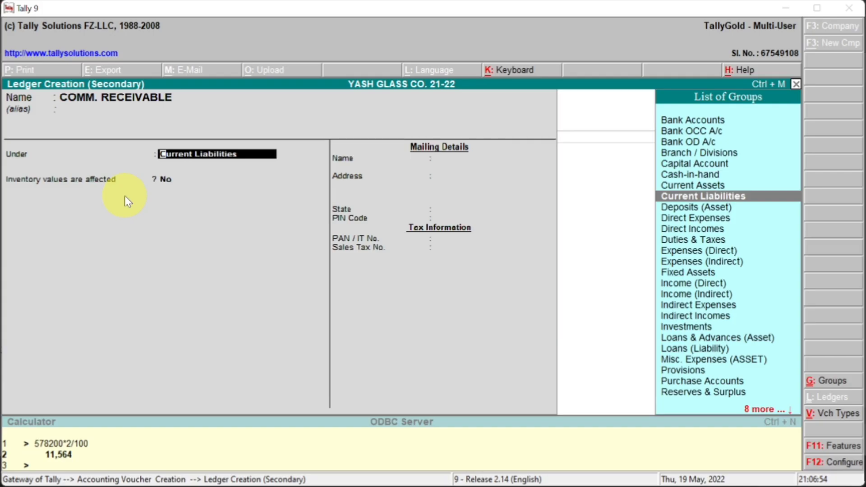
type("CUR")
key("Down")
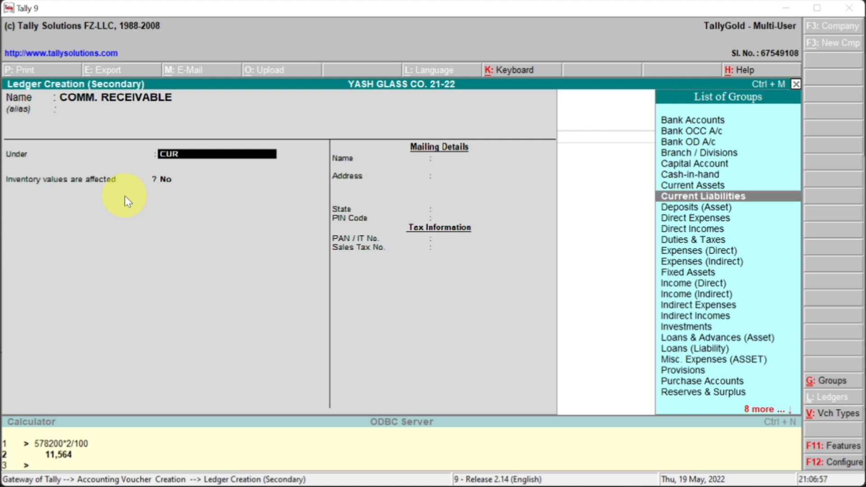
key("Up")
key("Return")
key("ctrl+a")
Debit COMM. RECEIVABLE with 65,000, following the Income Receivable Entry in l.pdf
key("alt+Tab")
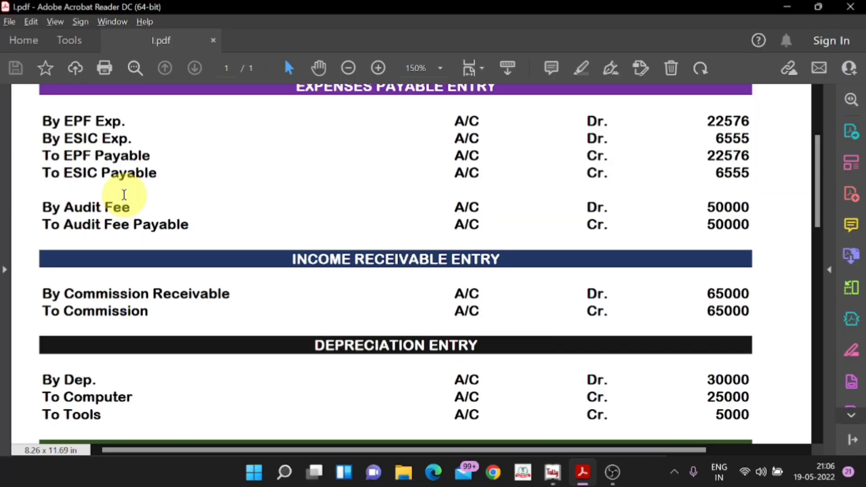
key("alt+Tab")
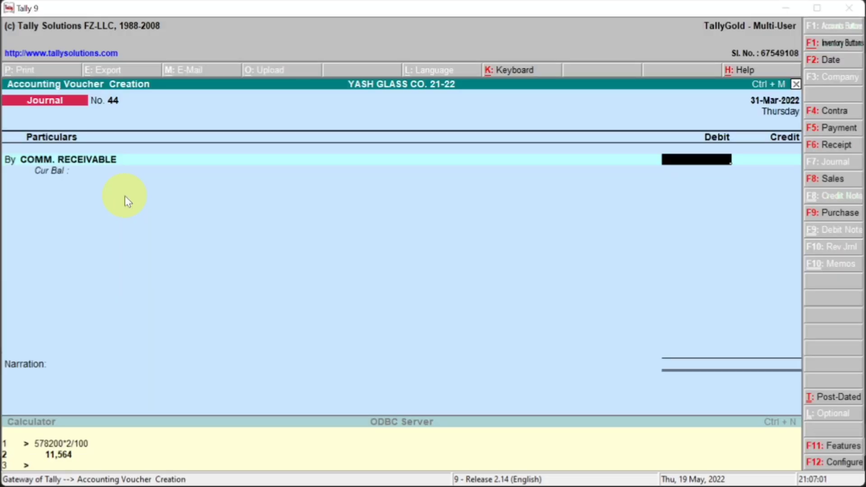
key("alt+Tab")
key("alt+Tab")
type("65,0000")
key("Return")
key("Return")
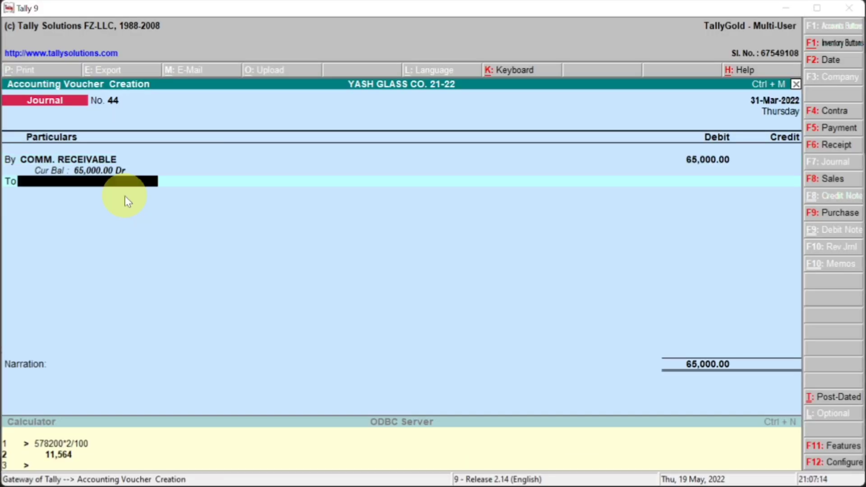
Consult the Commission credit line in l.pdf and credit 65,000 to a new COMMISSION ledger created under Indirect Incomes
key("alt+Tab")
left_click_drag(149, 312, 42, 318)
key("alt+Tab")
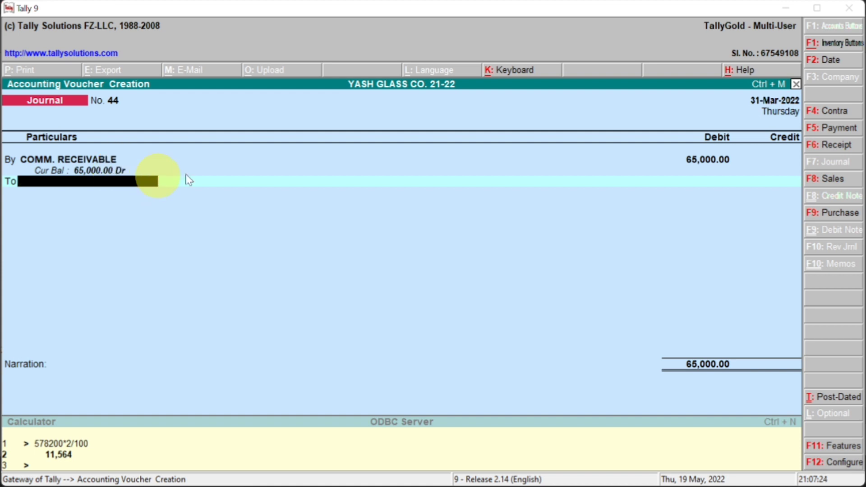
key("alt+Tab")
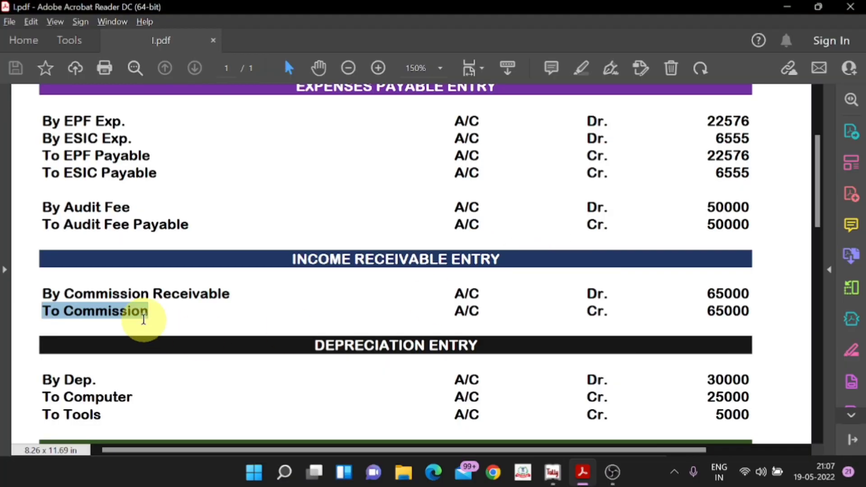
key("alt+Tab")
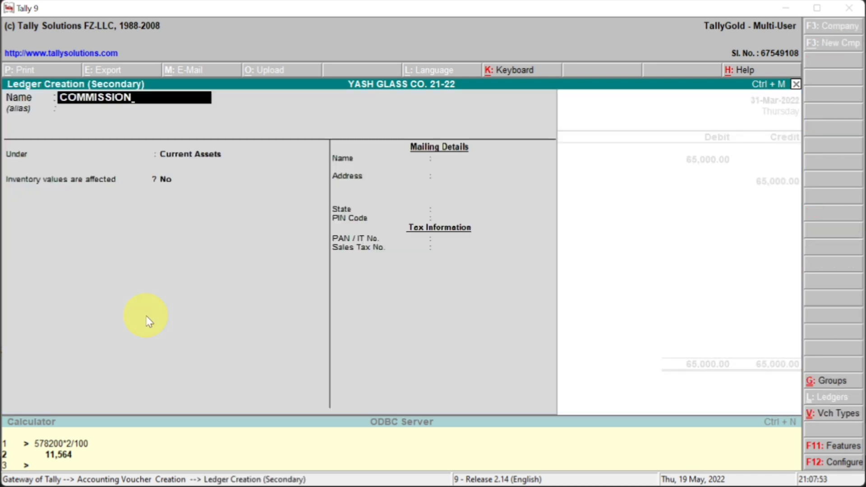
key("Return")
key("Return")
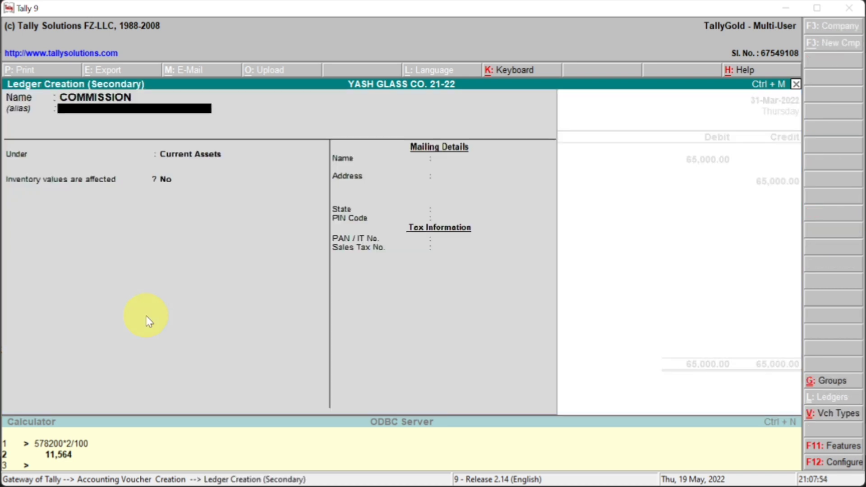
type("IND")
key("Down")
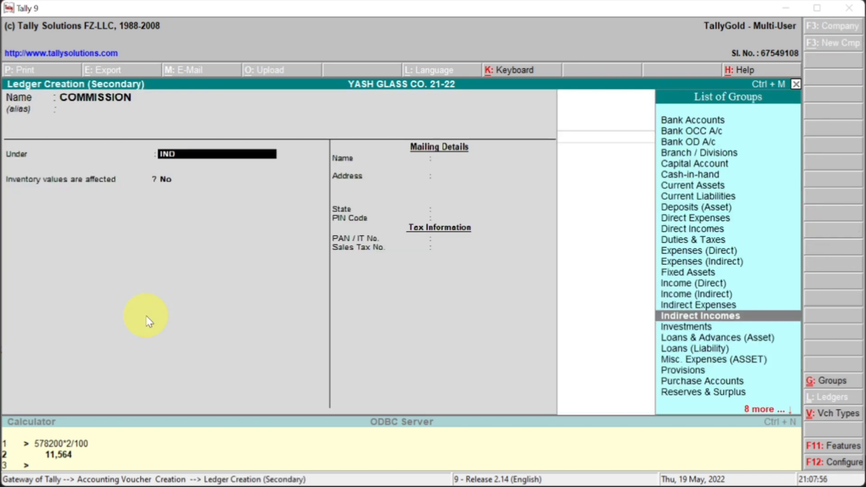
key("ctrl+a")
key("Return")
Accept the commission Journal voucher with a blank narration and return to the Gateway of Tally
key("ctrl+a")
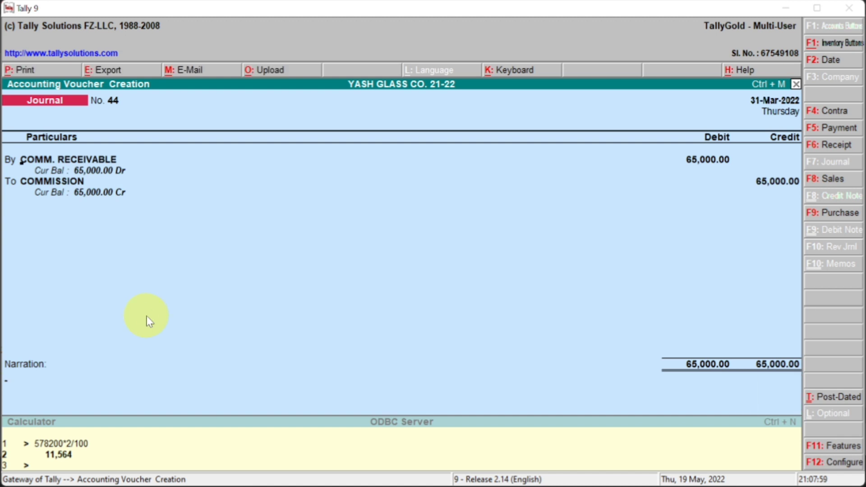
key("Escape")
key("Escape")
key("n")
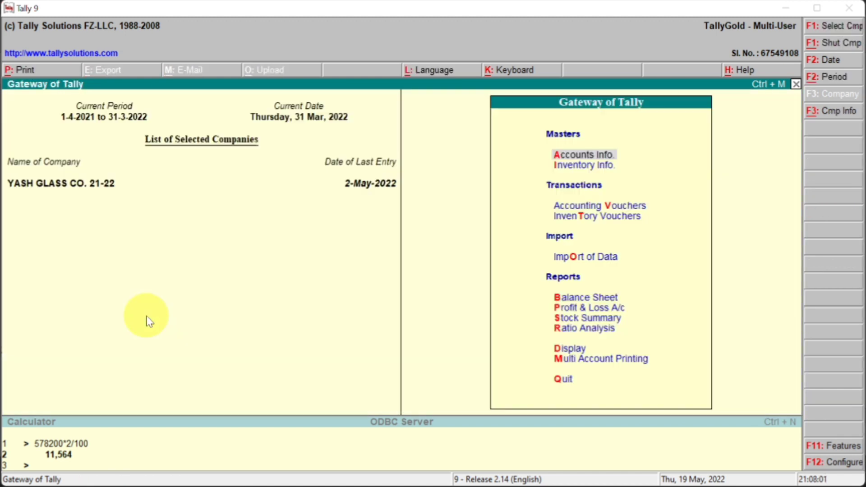
Open the detailed Balance Sheet and check COMM. RECEIVABLE under Current Assets
key("b")
key("alt+F1")
key("Right")
key("Down")
key("Down")
key("Down")
key("Down")
key("Down")
key("Down")
key("Down")
key("Down")
key("Down")
key("Down")
key("Down")
key("Down")
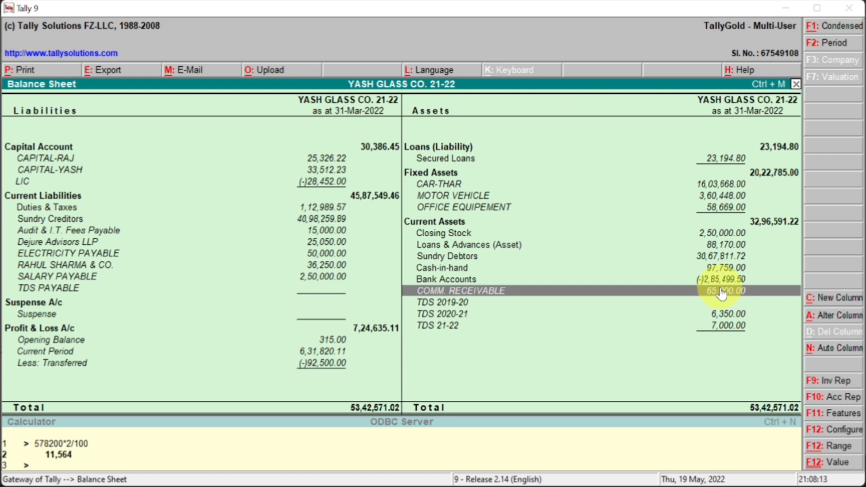
Consult the Depreciation Entry section of l.pdf in Acrobat Reader, return to Tally and reopen the Balance Sheet
key("Escape")
key("alt+Tab")
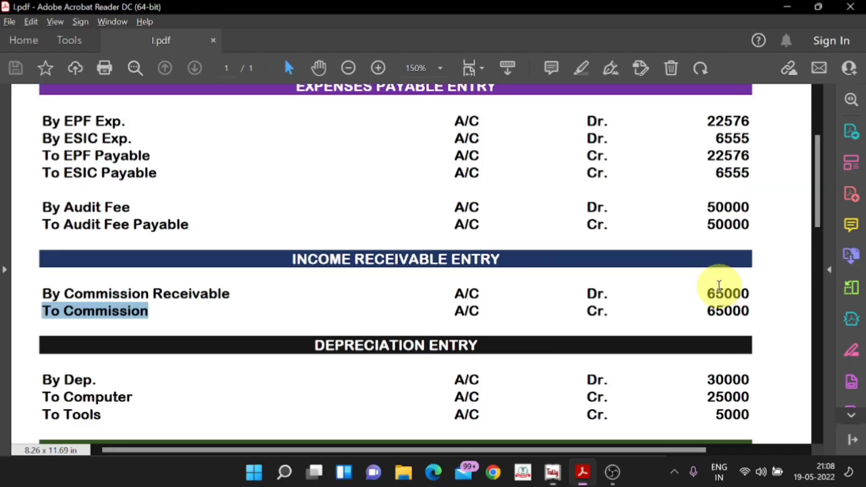
scroll(698, 292, "down", 3)
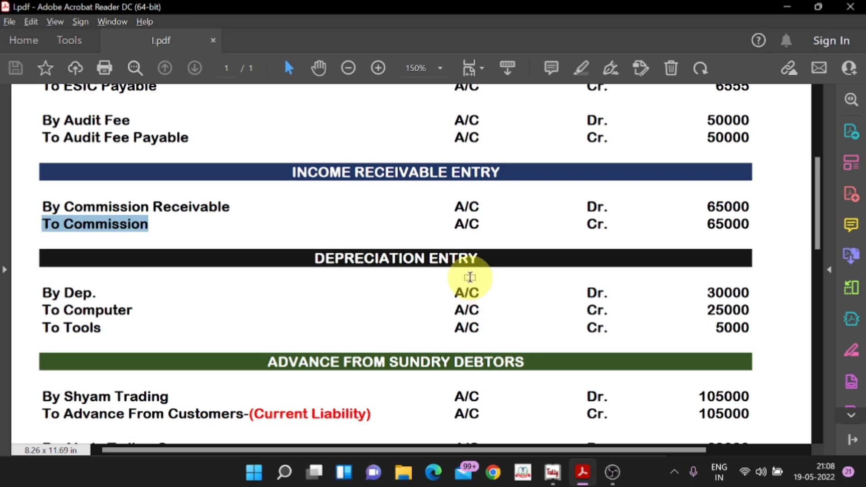
key("alt+Tab")
key("Return")
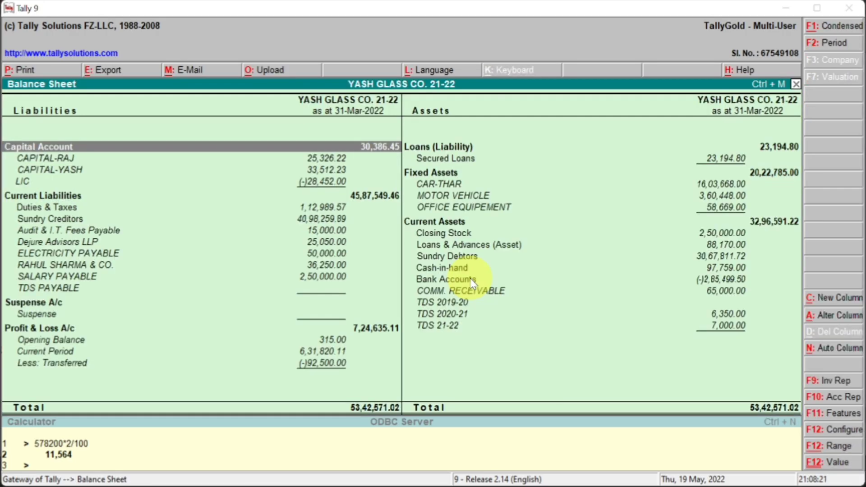
Review the Fixed Assets ledgers and open OFFICE EQUIPEMENT's monthly summary to examine its April balance and November addition
key("Right")
key("Down")
key("Down")
key("Down")
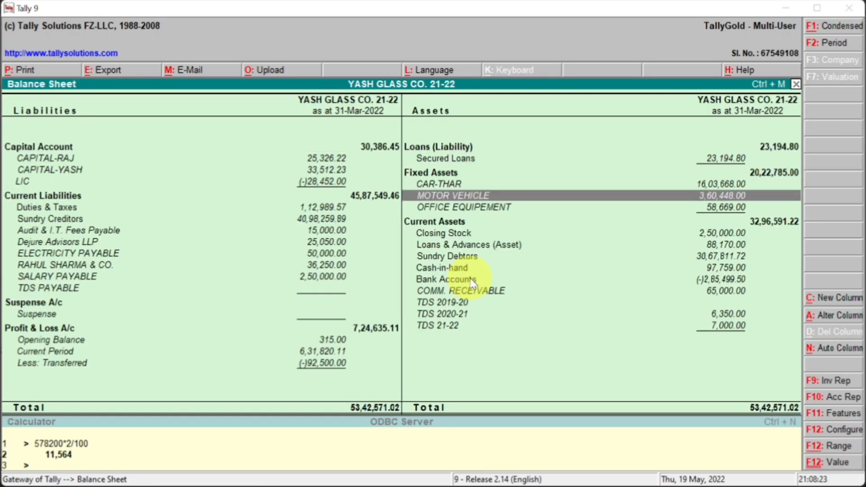
key("Up")
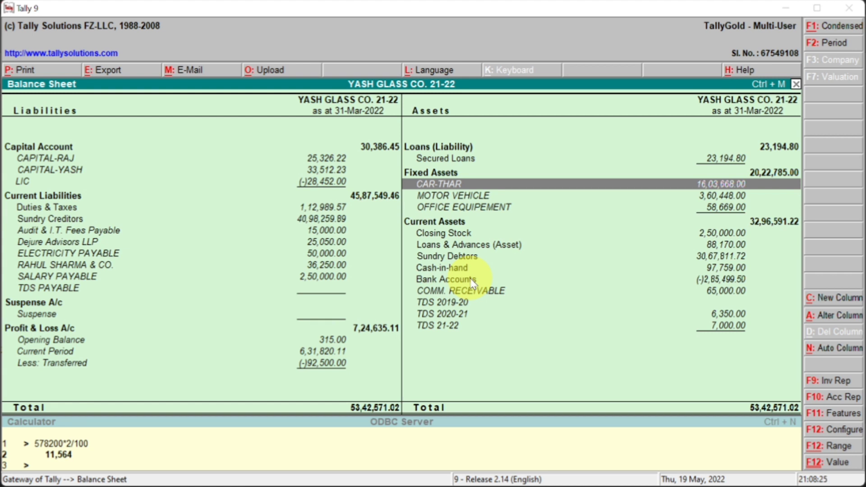
key("Down")
key("Down")
key("Return")
key("Up")
key("Up")
key("Up")
key("Up")
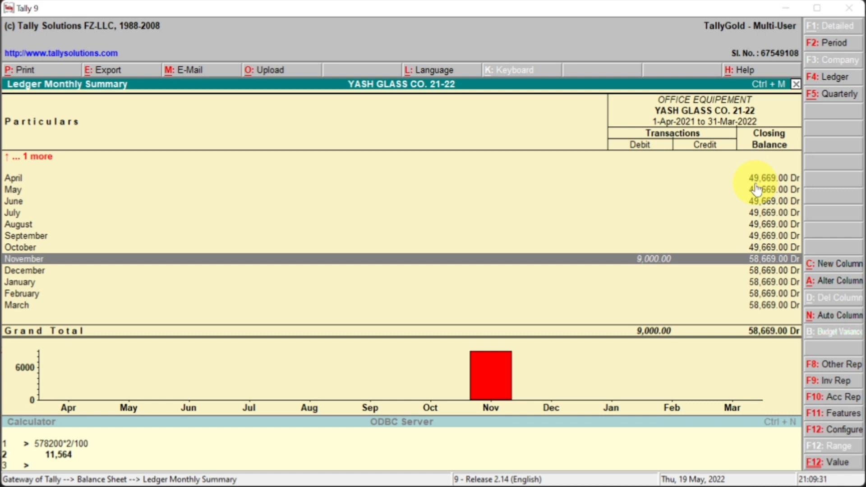
Calculate OFFICE EQUIPEMENT's depreciation with 49669*15/100 for the opening balance, the share for the 9000 addition, and the sum 7450+675
key("ctrl+n")
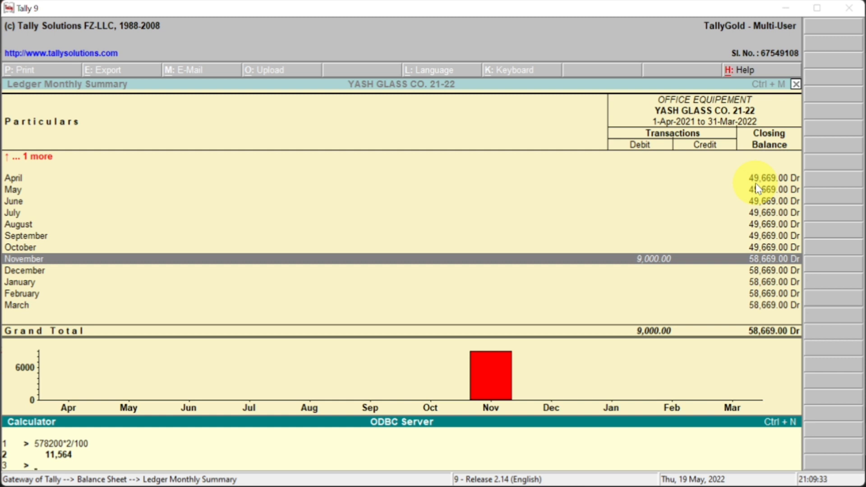
type("49669*15/100")
key("Return")
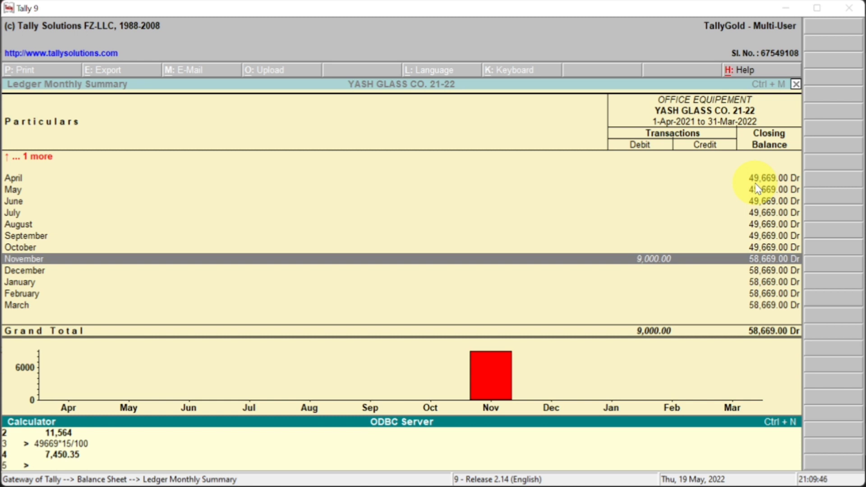
type("9000*7")
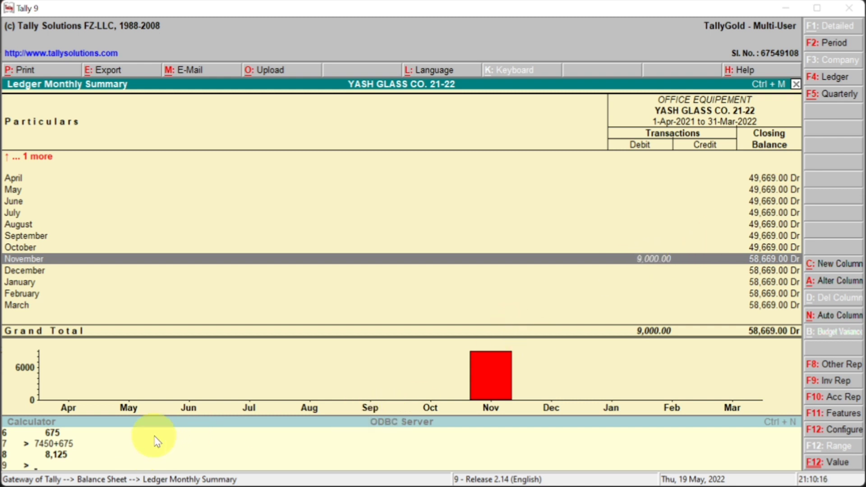
Open OFFICE EQUIPEMENT's March vouchers from the monthly summary, examine them and close the ledger view
key("Up")
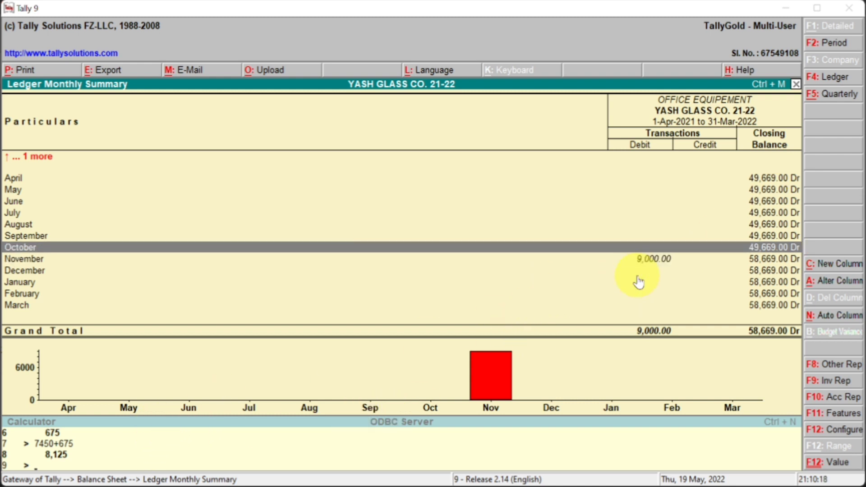
key("Down")
key("Down")
key("Down")
key("Down")
key("Down")
key("Return")
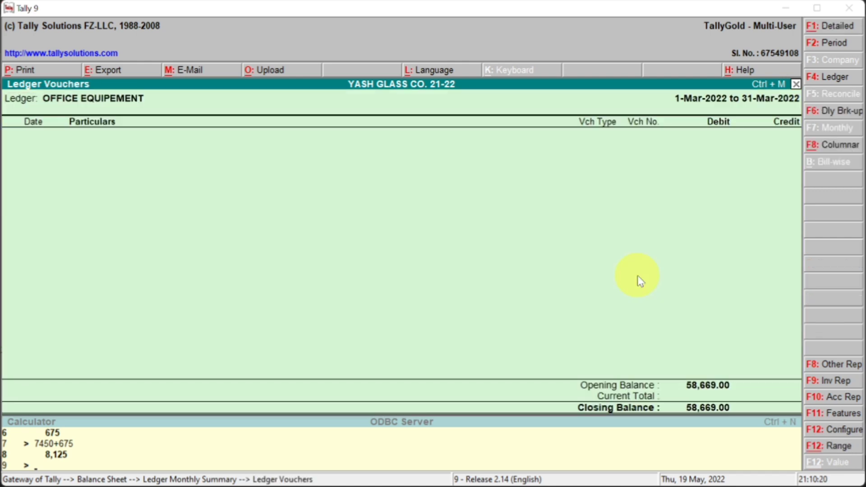
key("Escape")
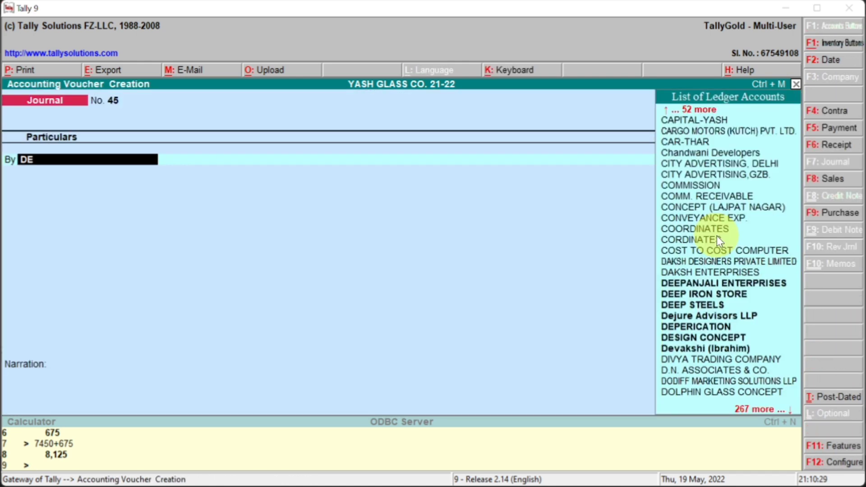
Debit DEPERICATION and credit OFFICE EQUIPEMENT with 8,125 in the new Journal voucher
type("EP")
key("Return")
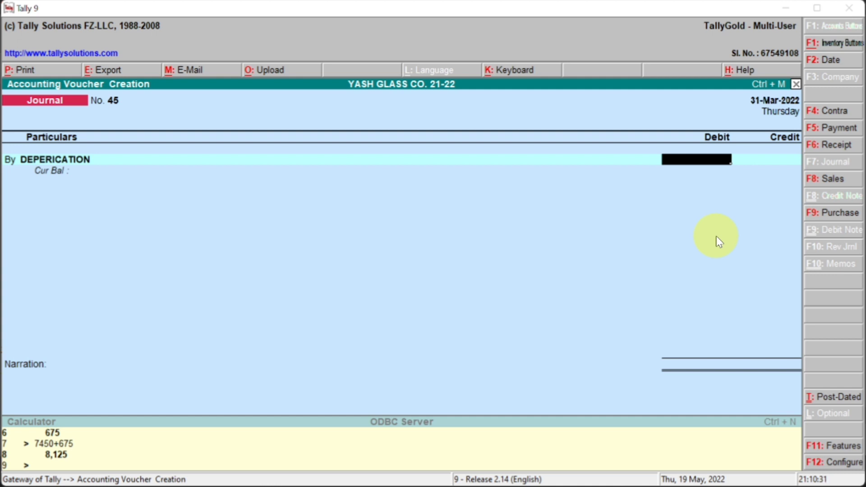
type("8125")
key("Return")
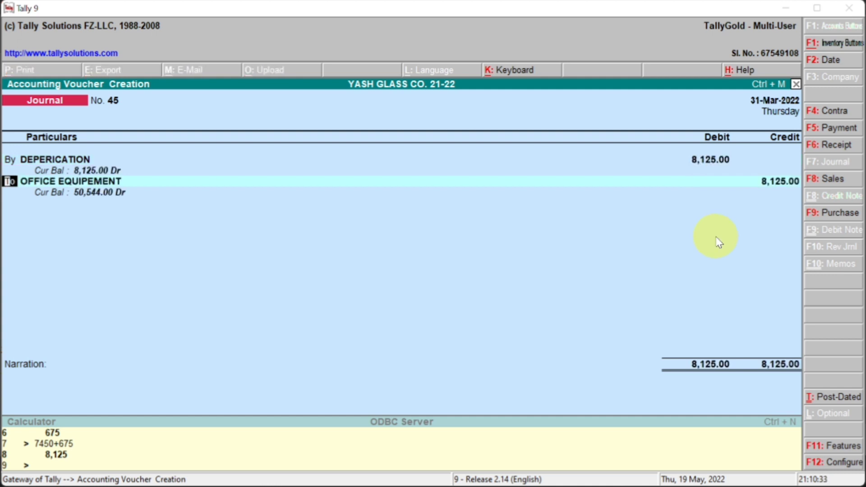
key("Return")
key("Return")
key("Return")
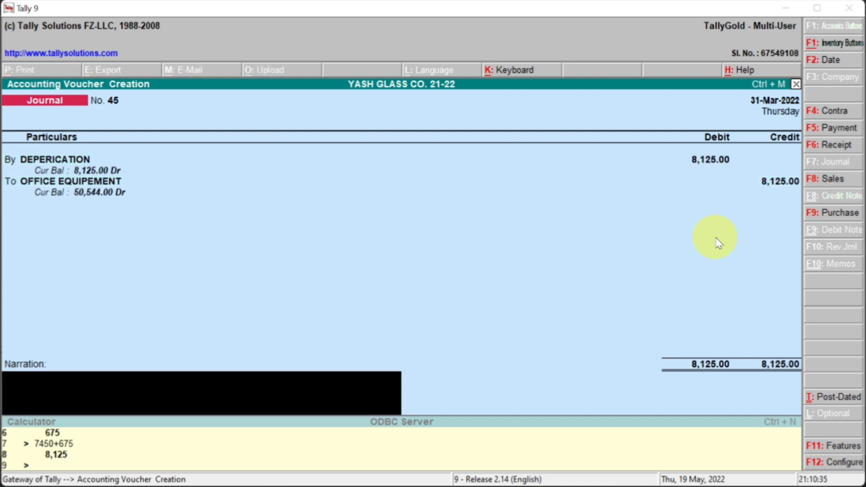
Accept the depreciation Journal voucher with a blank narration and return to the Gateway of Tally without quitting
key("Return")
key("Return")
key("Escape")
key("Return")
key("Escape")
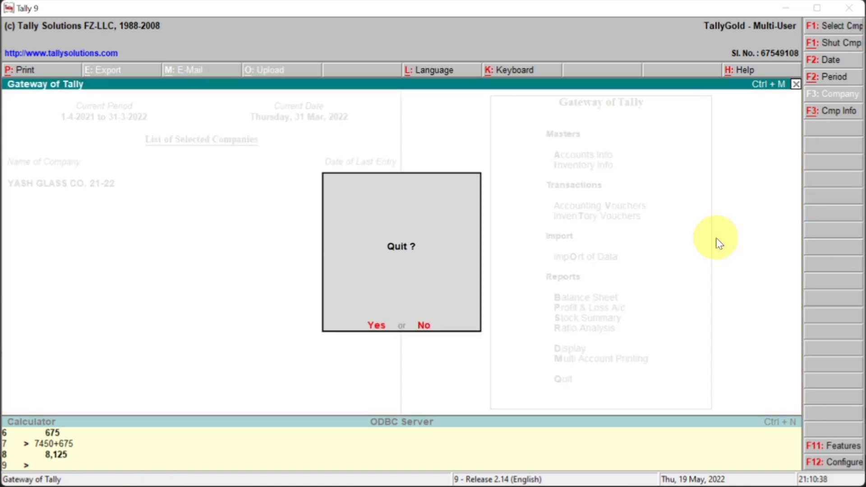
key("Escape")
Open the Balance Sheet and check OFFICE EQUIPEMENT's balance under Fixed Assets
key("b")
key("Down")
key("Down")
key("Down")
key("Down")
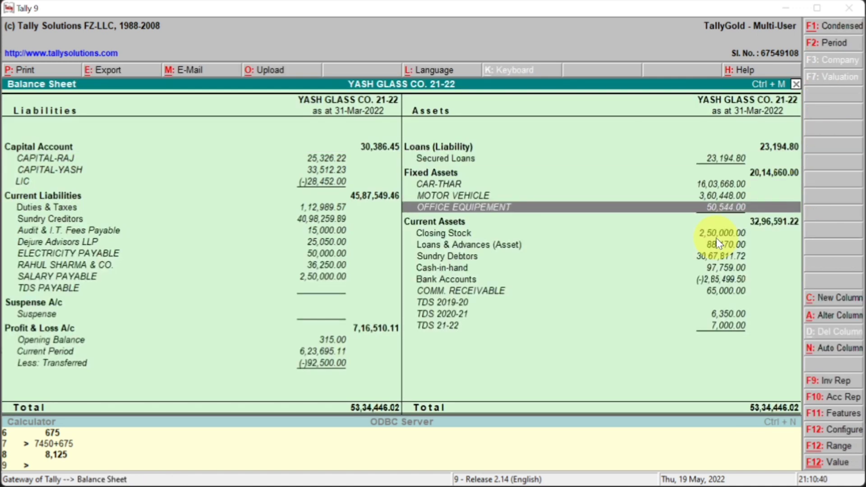
Check the March depreciation Journal voucher in OFFICE EQUIPEMENT's ledger, leave it without changes and return to the Balance Sheet
key("Return")
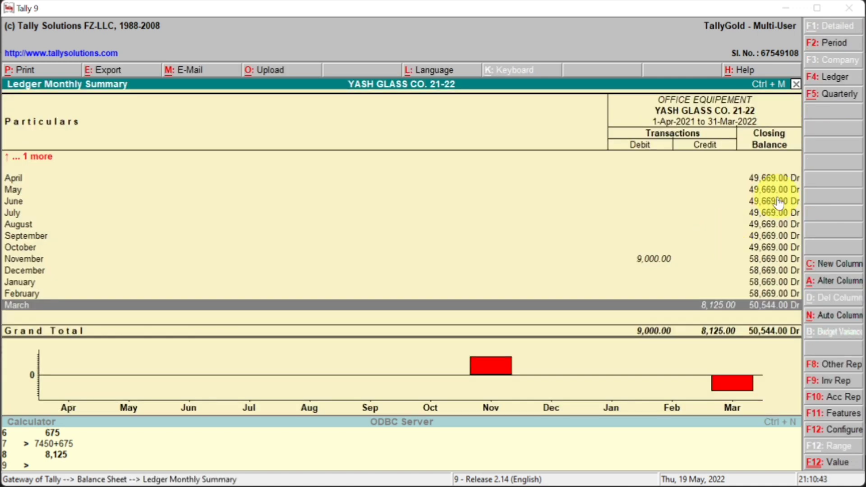
double_click(731, 299)
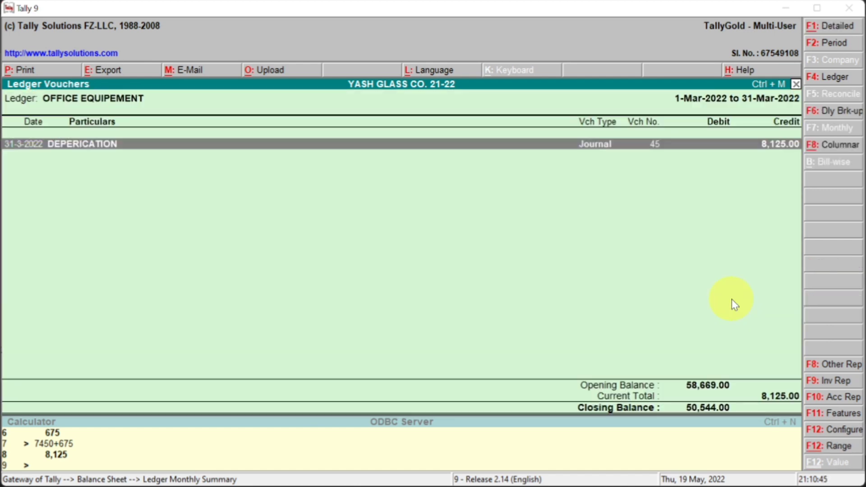
key("Return")
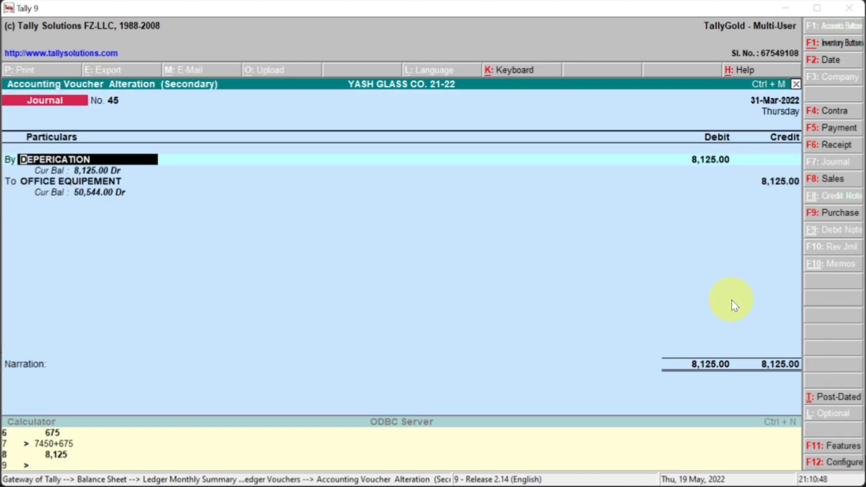
key("Escape")
key("y")
key("Escape")
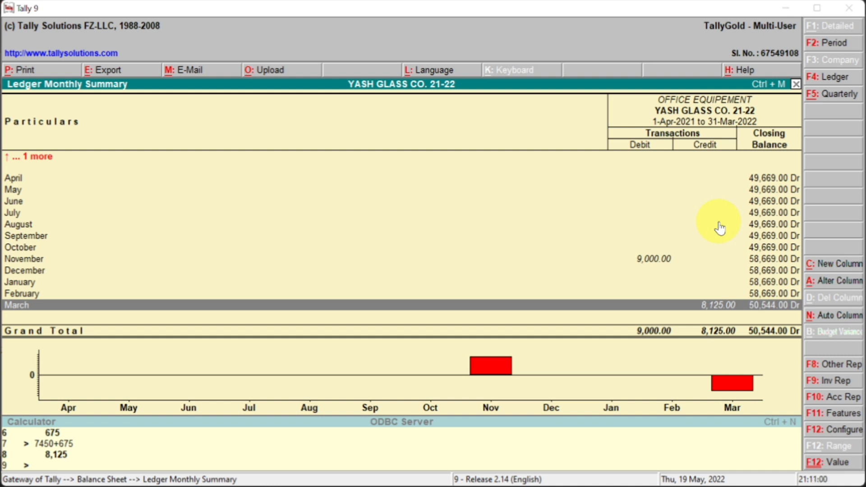
key("Escape")
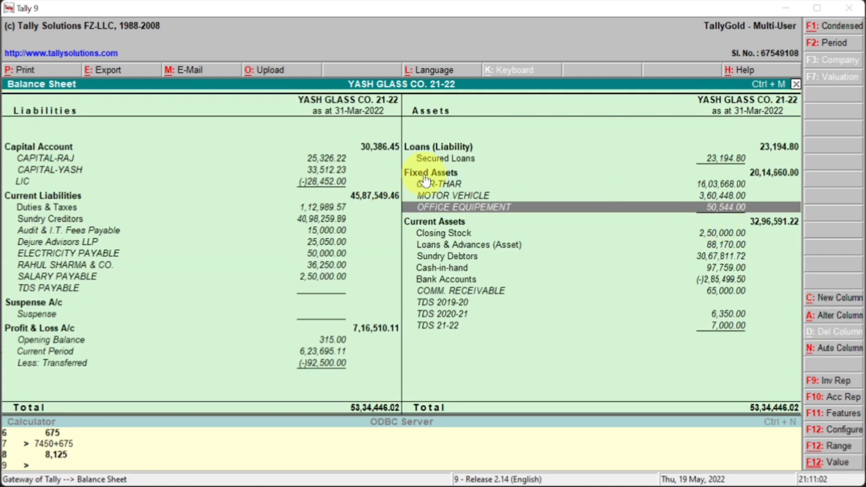
Switch to l.pdf and read the ADVANCE FROM SUNDRY DEBTORS entries below the depreciation entry
key("alt+Tab")
left_click(469, 195)
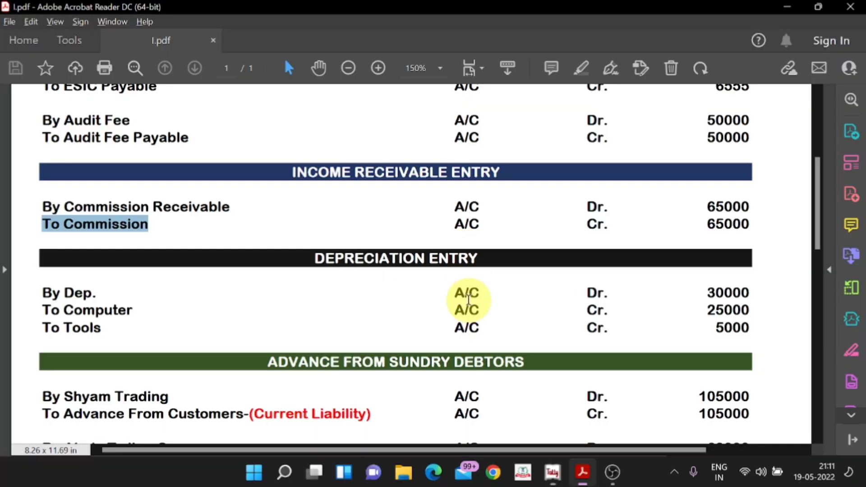
scroll(480, 316, "down", 3)
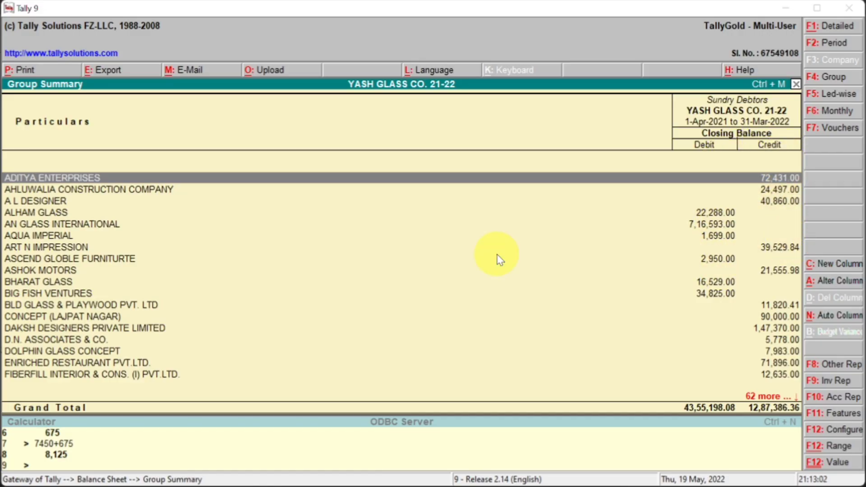
Open ADITYA ENTERPRISES from the Sundry Debtors group summary and check its April vouchers
key("Return")
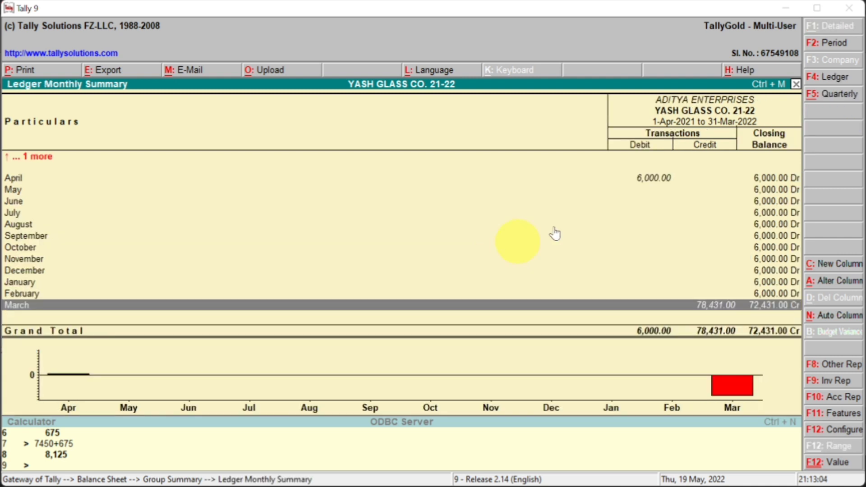
left_click(658, 182)
left_click(659, 183)
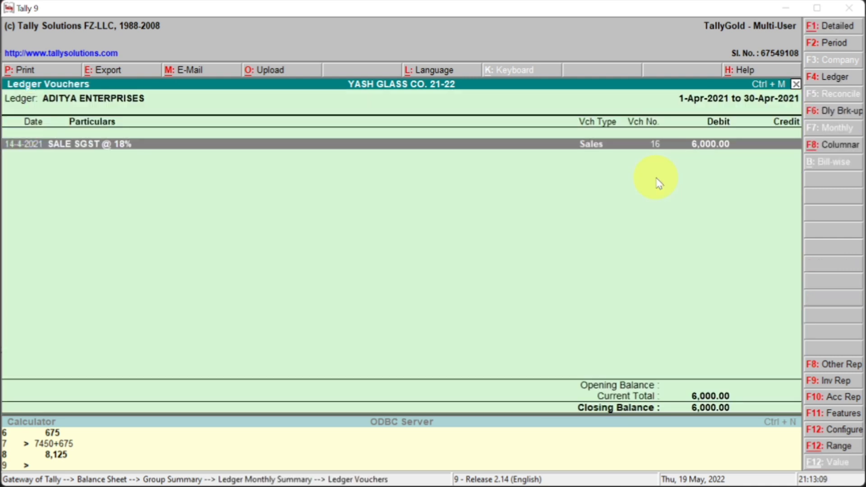
key("Escape")
Check ADITYA ENTERPRISES' March credit in the monthly summary and return to the Sundry Debtors group summary
key("Down")
key("Down")
key("Down")
key("Down")
key("Down")
key("Down")
key("Down")
key("Down")
key("Down")
key("Down")
key("Down")
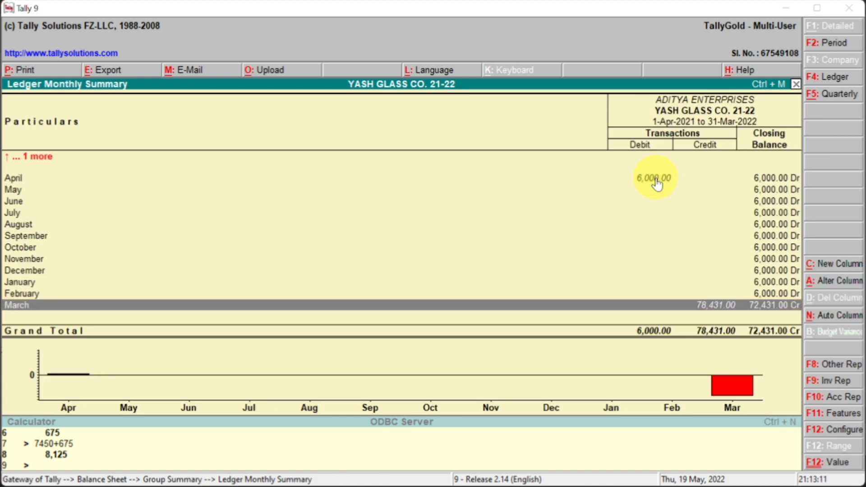
left_click(718, 311)
key("Escape")
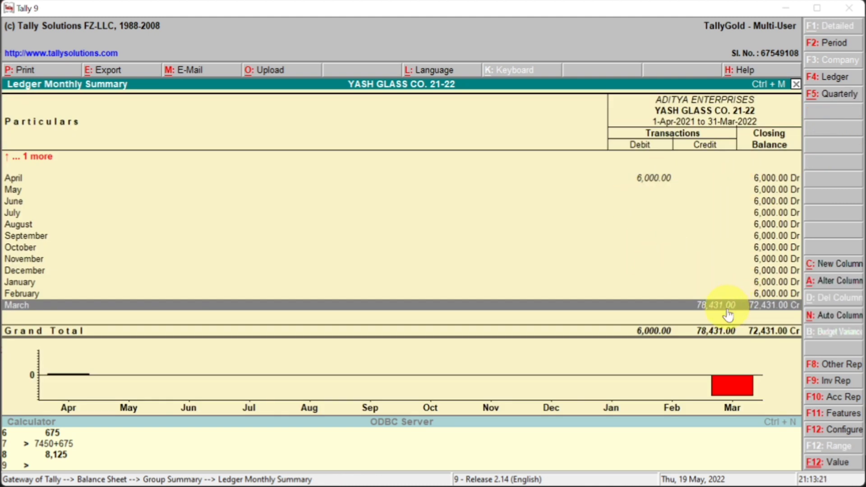
key("Escape")
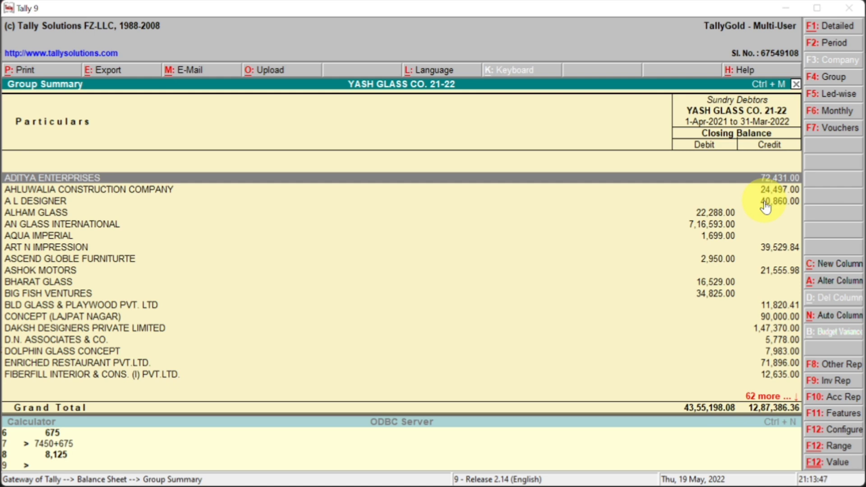
Compare the advance from customers entries in l.pdf with the credit balances in Tally's Sundry Debtors summary
key("alt+Tab")
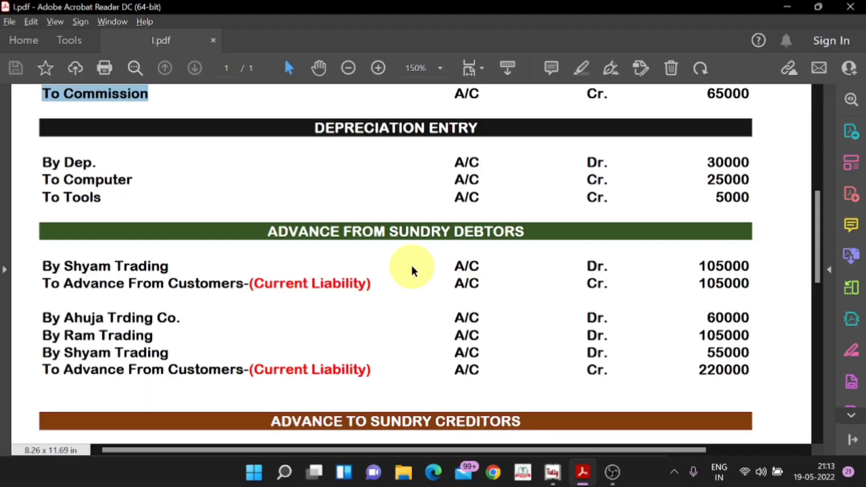
scroll(413, 268, "down", 1)
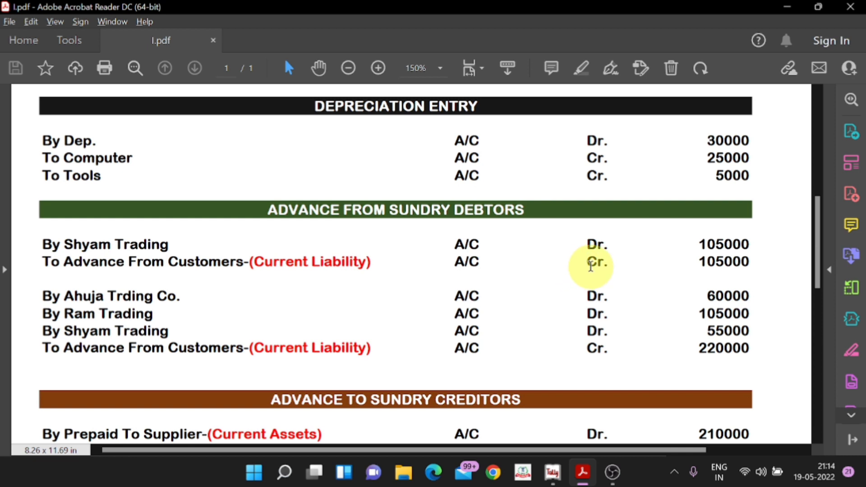
key("alt+Tab")
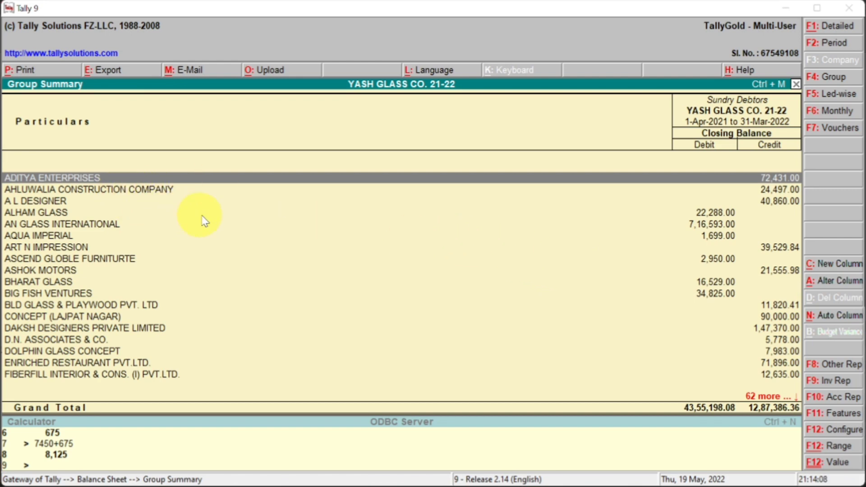
key("alt+Tab")
key("alt+Tab")
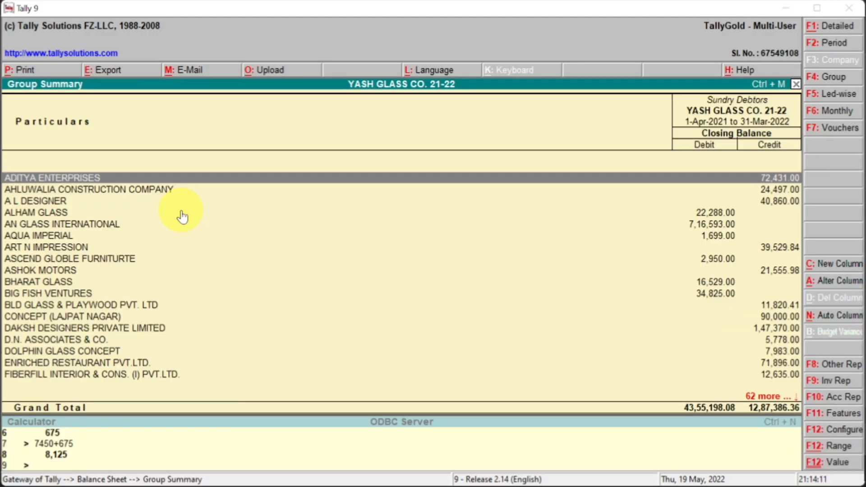
key("alt+Tab")
key("alt+Tab")
Leave the reports, start a new Journal voucher and debit ADITYA ENTERPRISES with 72,431
key("Escape")
key("Escape")
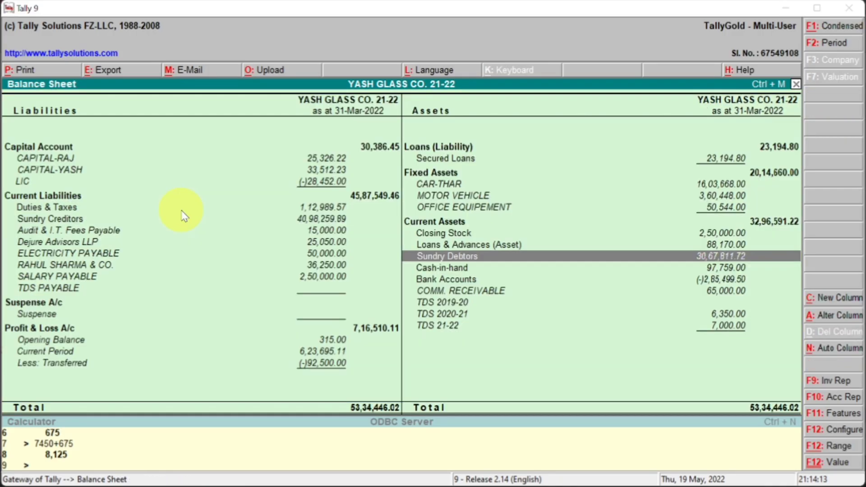
key("v")
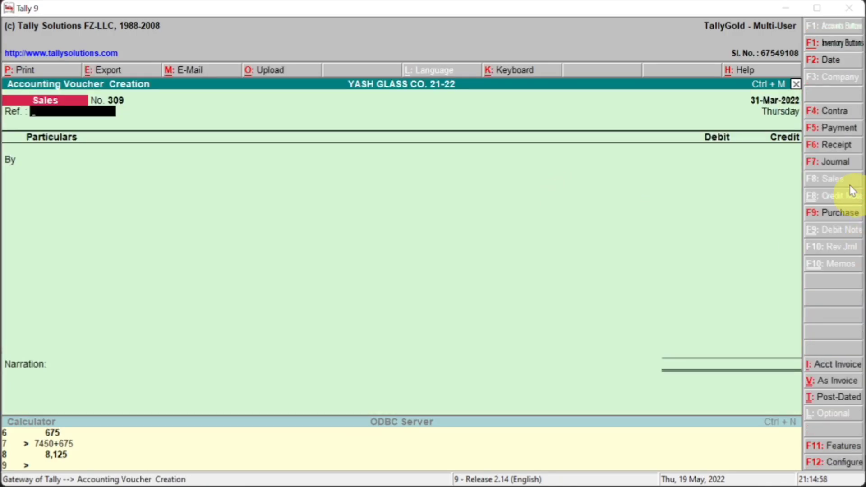
left_click(840, 164)
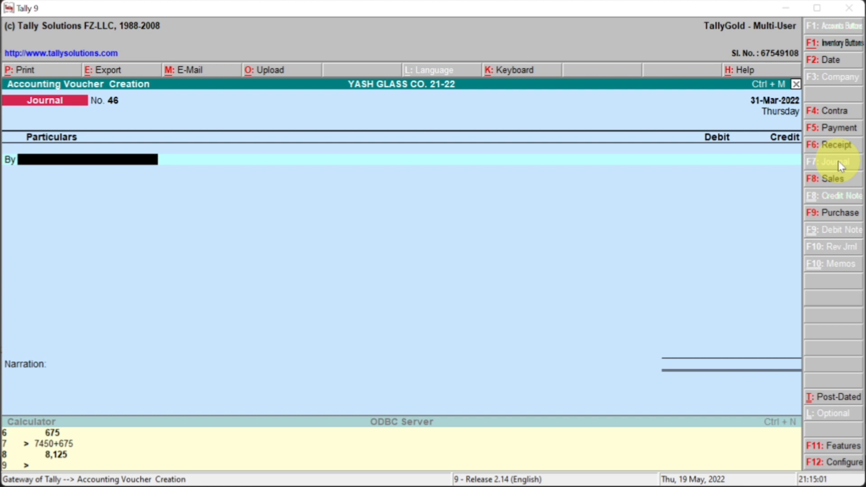
type("ADIT")
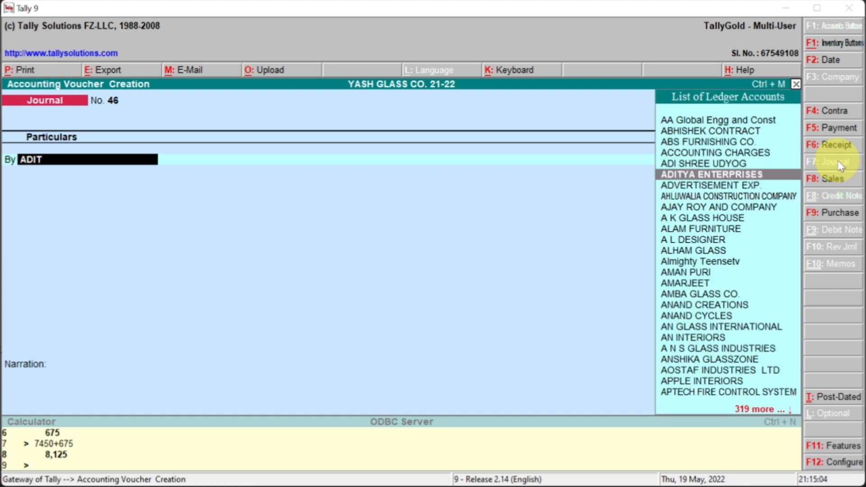
key("Return")
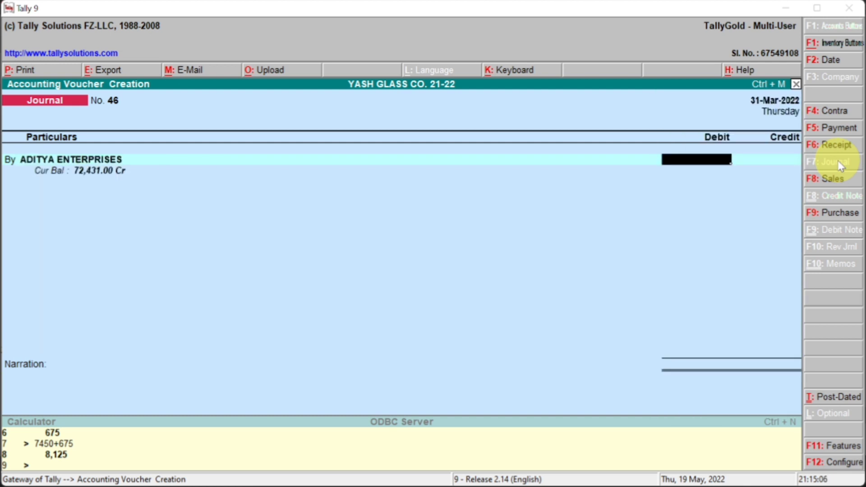
type("72431")
key("Return")
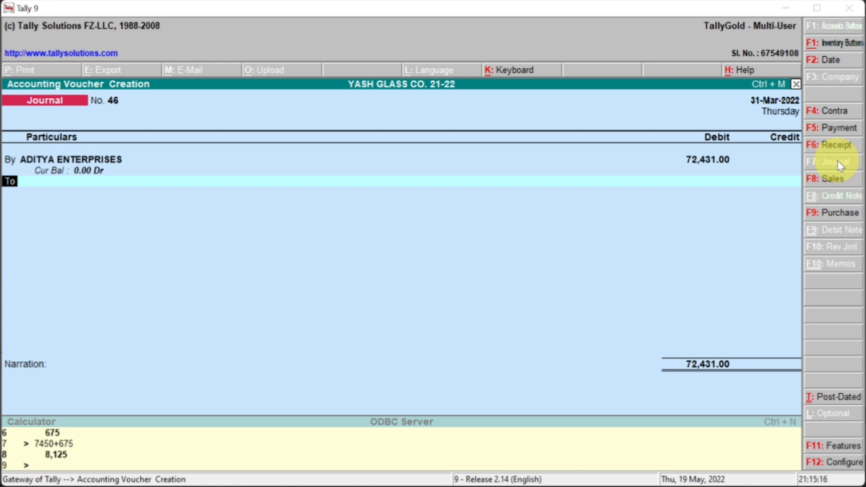
Create the ledger ADVANCE TO CUSTOMERS under Current Liabilities from the credit line and credit it with 72,431
key("Return")
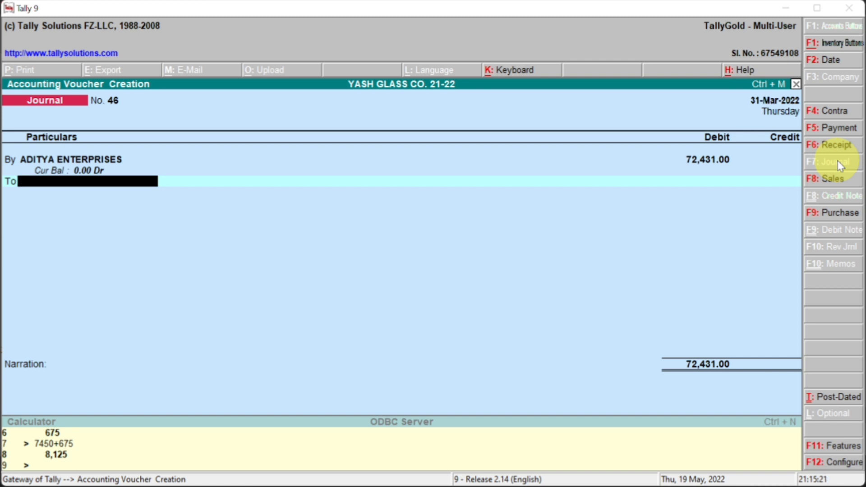
key("alt+c")
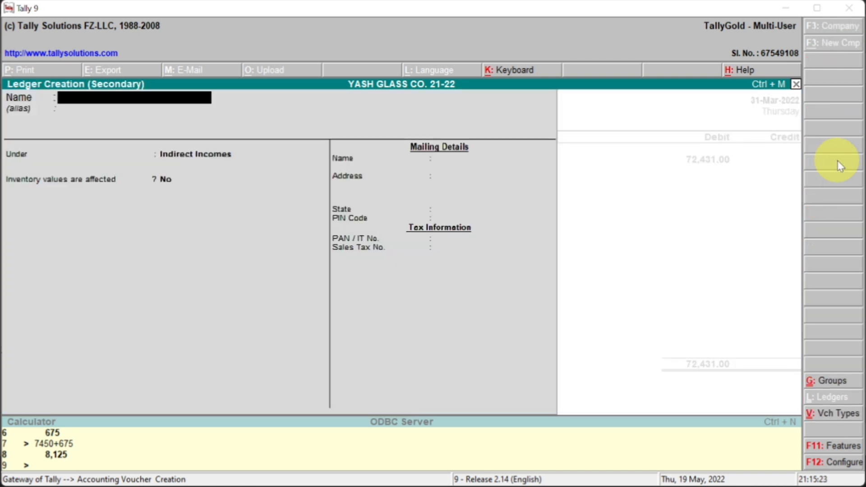
type("ADVANC")
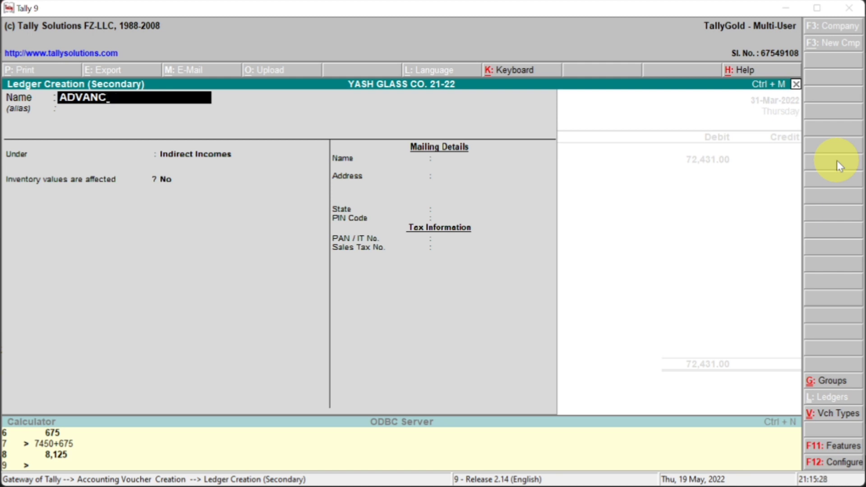
type("E TO CUSTOMERS")
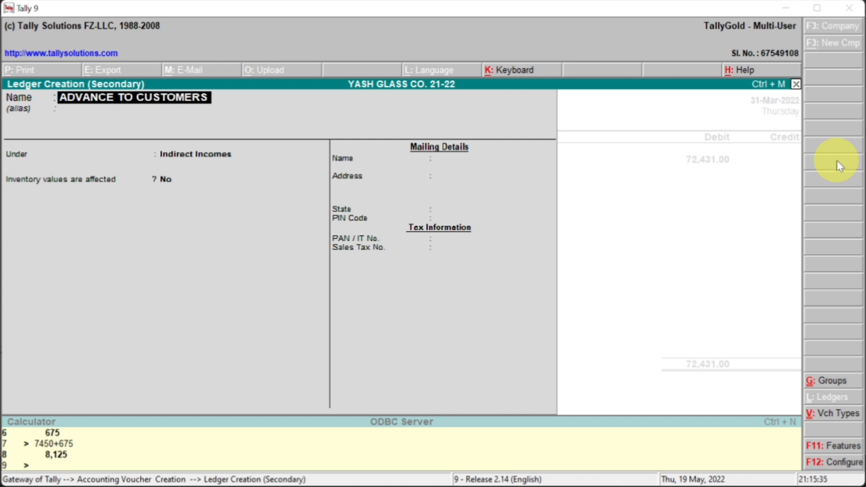
key("Return")
type("C")
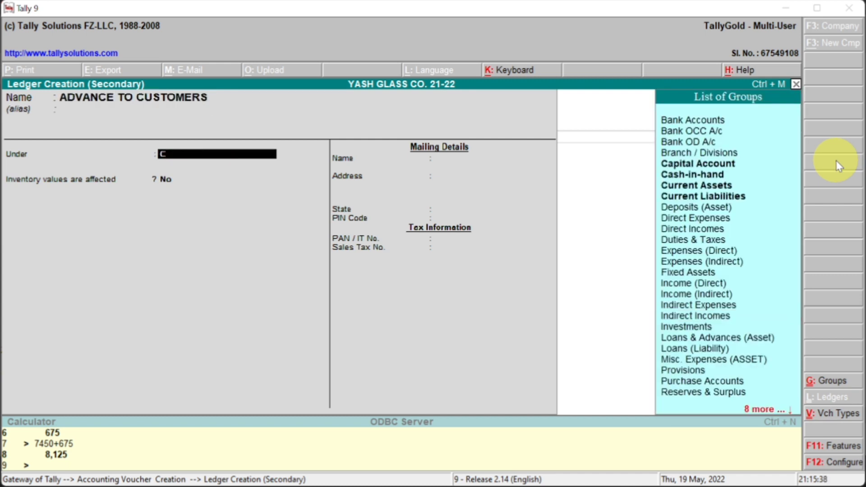
type("URR")
key("Down")
key("Return")
key("ctrl+a")
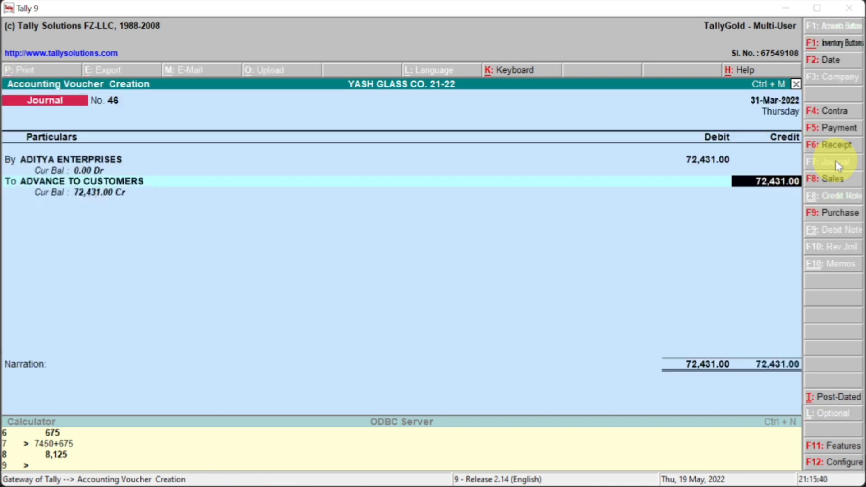
key("Return")
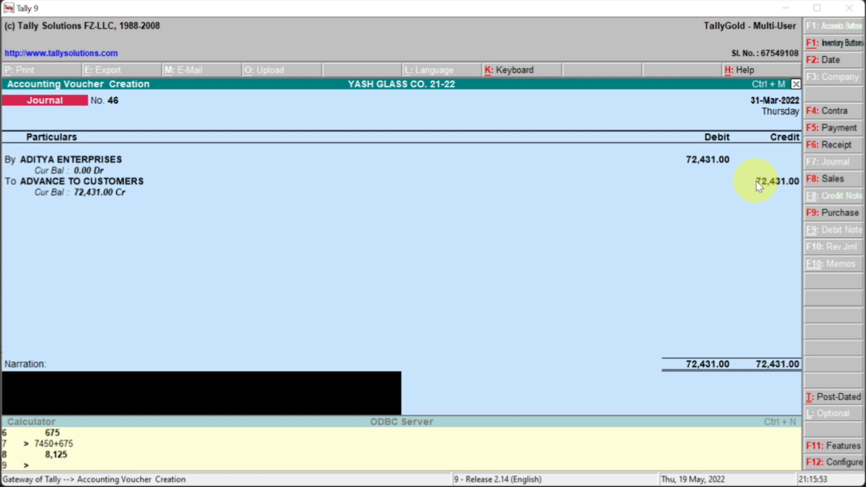
Go back and replace the ADVANCE TO CUSTOMERS credit line with a 24,497 debit to AHLUWALIA CONSTRUCTION COMPANY
key("BackSpace")
key("BackSpace")
key("BackSpace")
key("BackSpace")
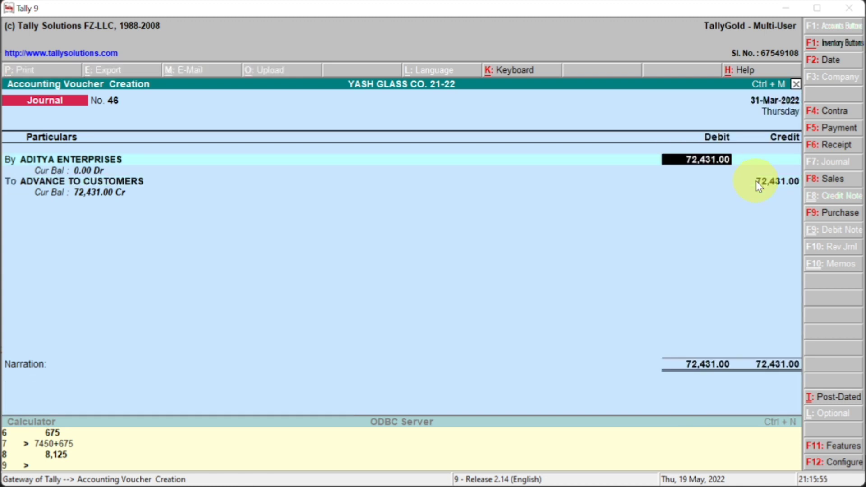
key("Return")
key("Return")
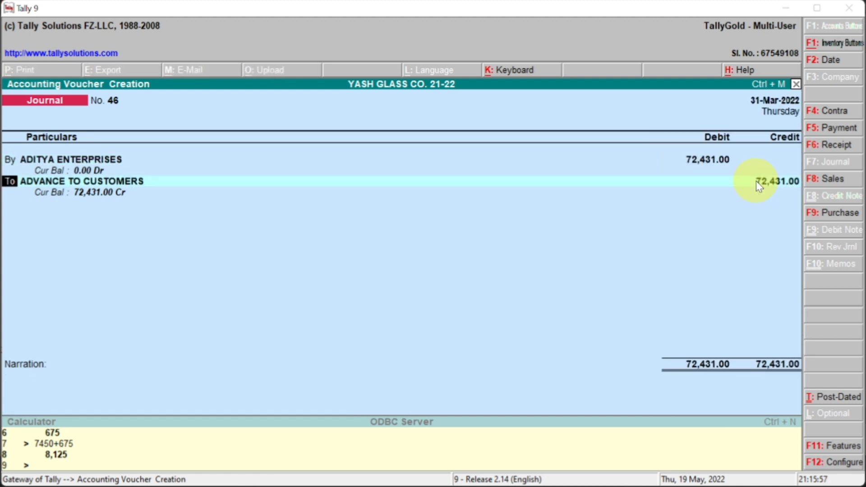
type("b")
key("Return")
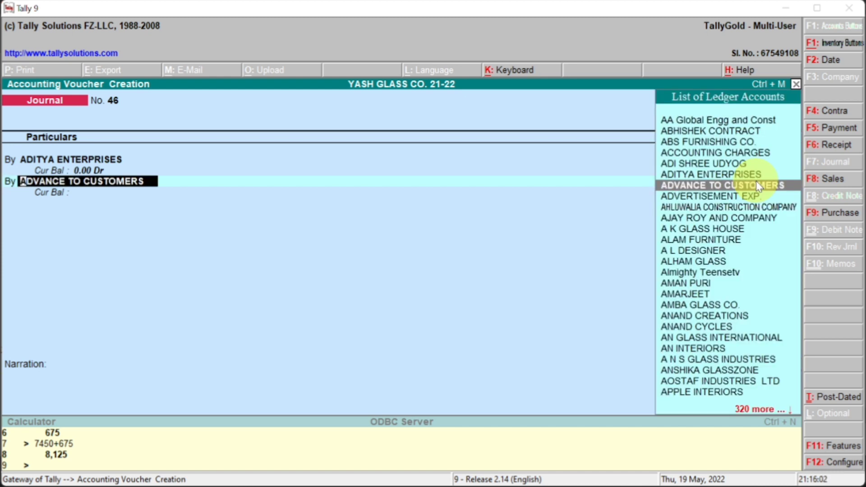
type("ah")
key("Return")
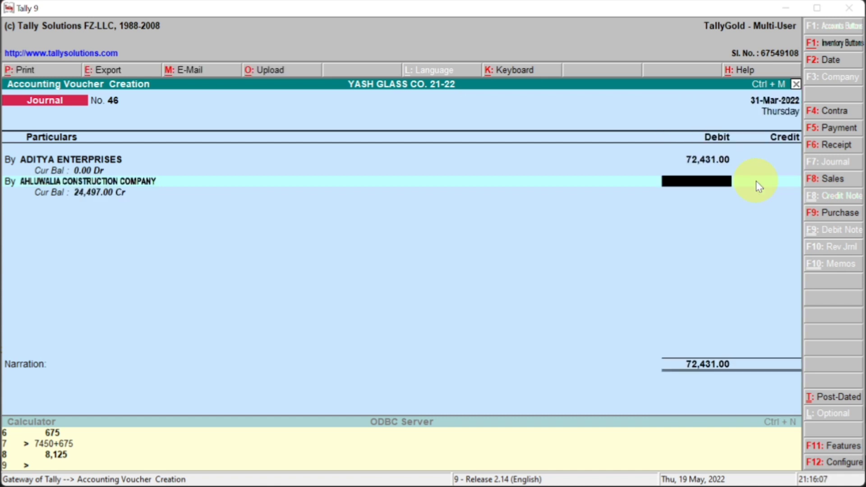
type("24,")
type("49")
type("7")
key("Return")
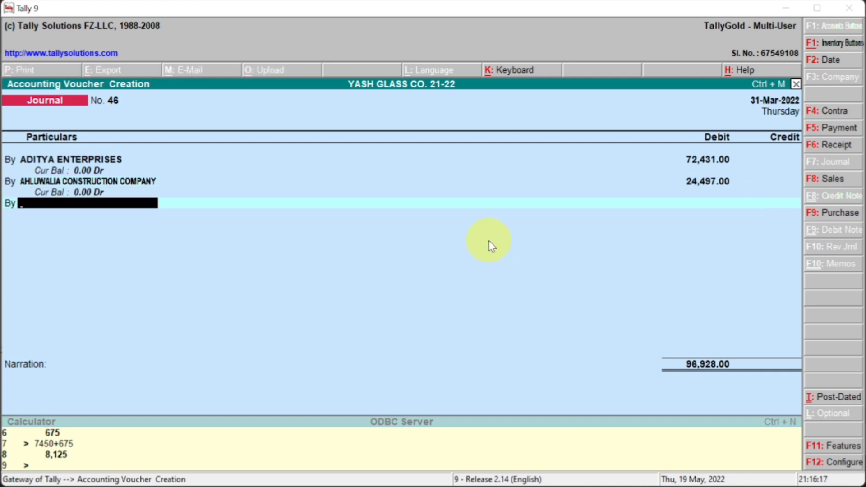
Credit ADVANCE TO CUSTOMERS with 96,928, save the Journal voucher and leave voucher entry
key("BackSpace")
type("t")
key("Return")
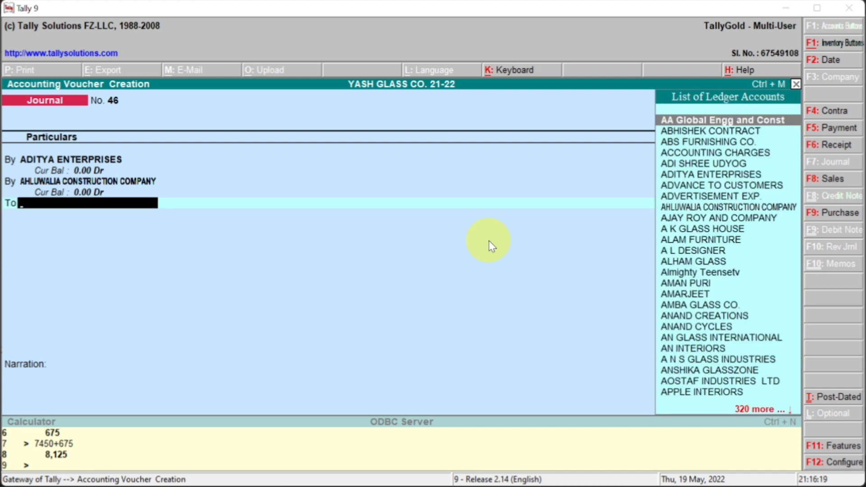
type("ADV")
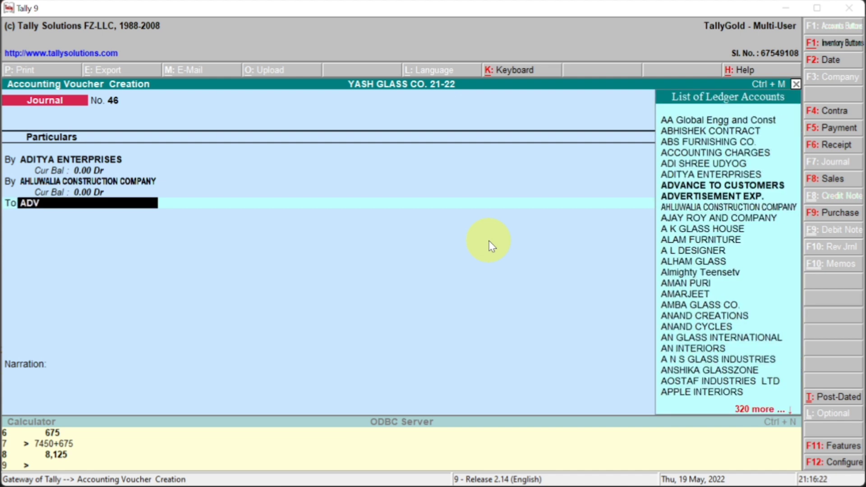
key("Down")
key("Up")
key("Return")
key("Return")
key("Return")
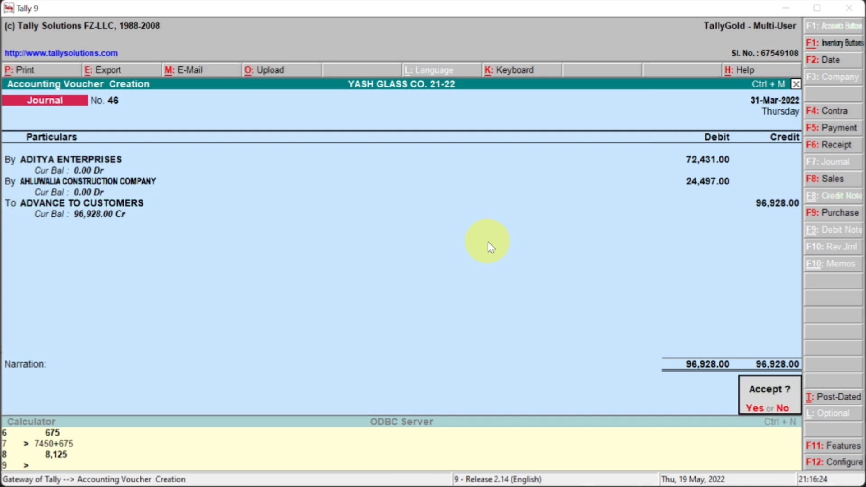
key("Return")
key("Escape")
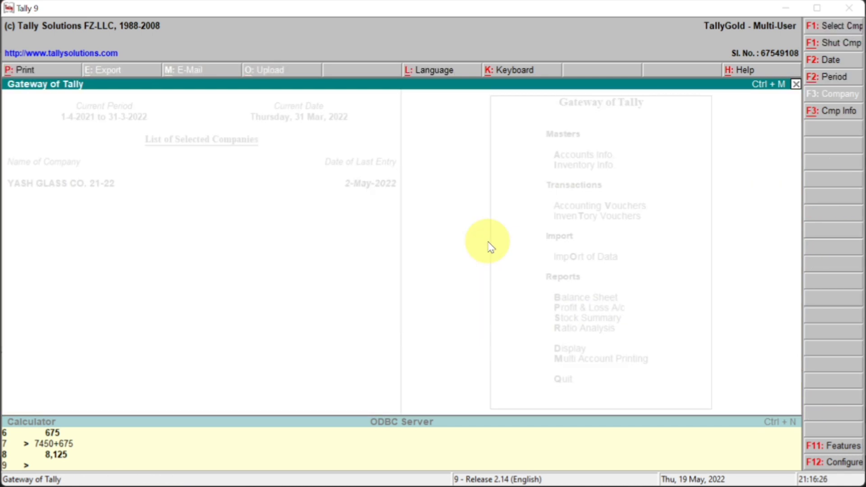
Open the Balance Sheet and examine the ADVANCE TO CUSTOMERS line under Current Liabilities
key("b")
key("Down")
key("Down")
key("Down")
key("Down")
key("Down")
key("Down")
key("Down")
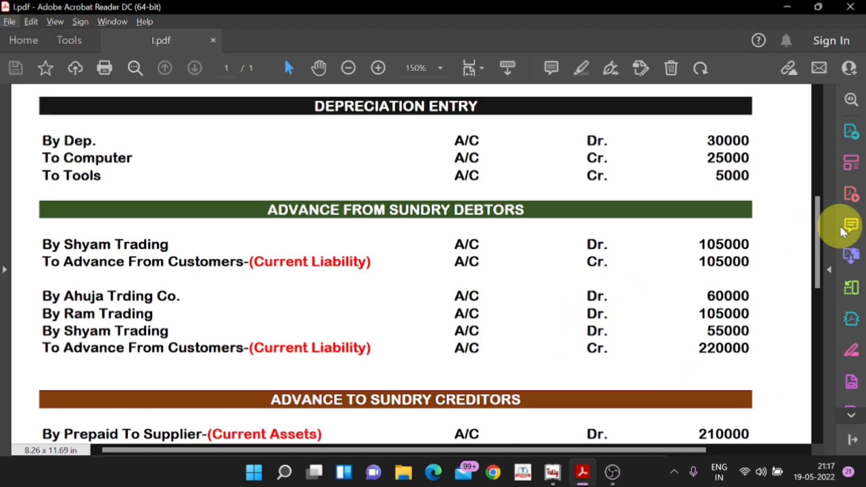
Consult l.pdf beyond the advance from sundry debtors entries and open the Sundry Creditors group from Tally's Balance Sheet
left_click_drag(818, 232, 793, 291)
key("alt+Tab")
key("Left")
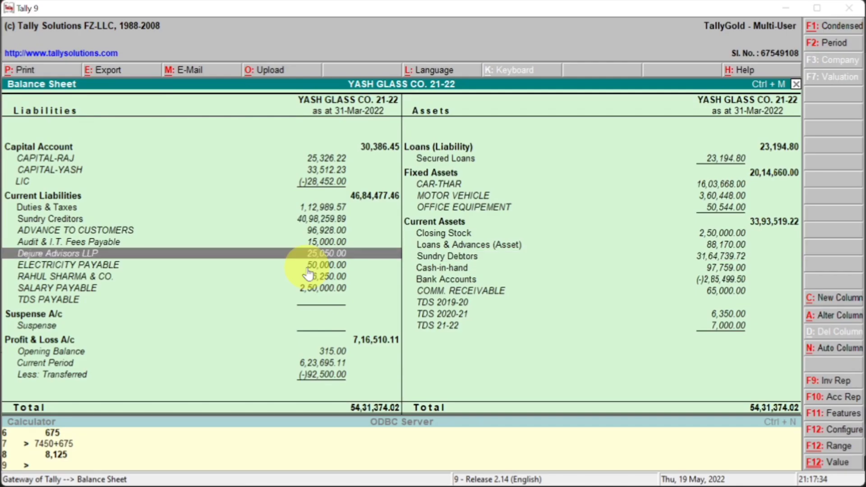
key("Up")
key("Up")
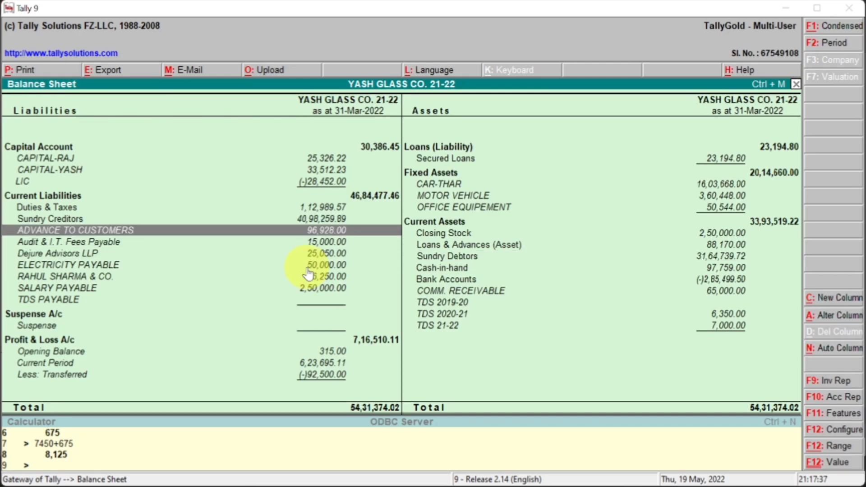
key("Up")
key("Return")
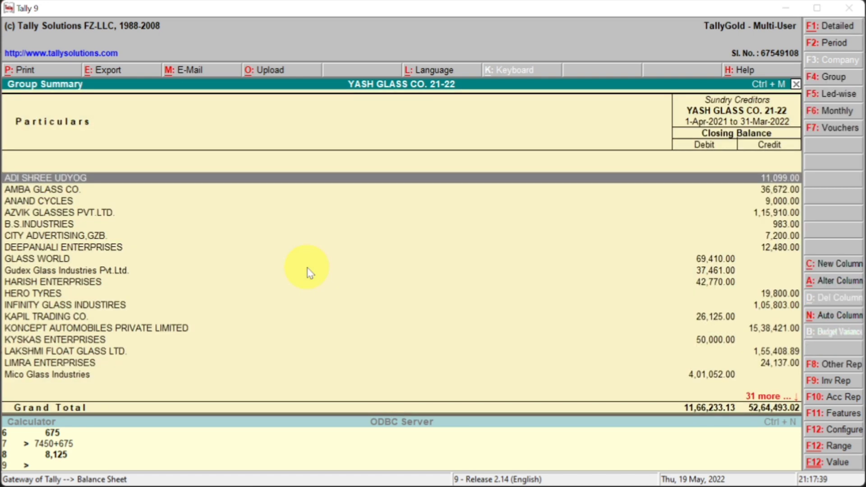
Inspect the first three Sundry Creditors ledgers, down to ANAND CYCLES' November journal entry, and return to the group summary
key("Return")
key("Escape")
key("Down")
key("Return")
key("Escape")
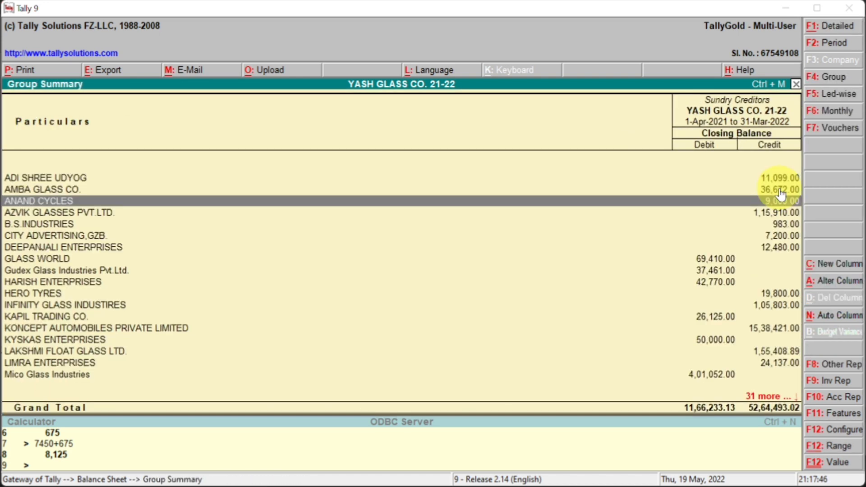
key("Return")
key("Up")
key("Return")
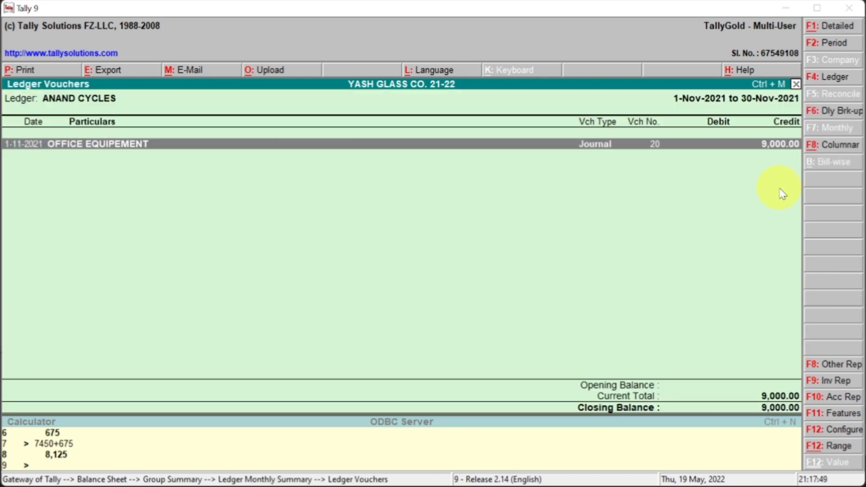
key("Return")
key("Escape")
key("y")
key("Escape")
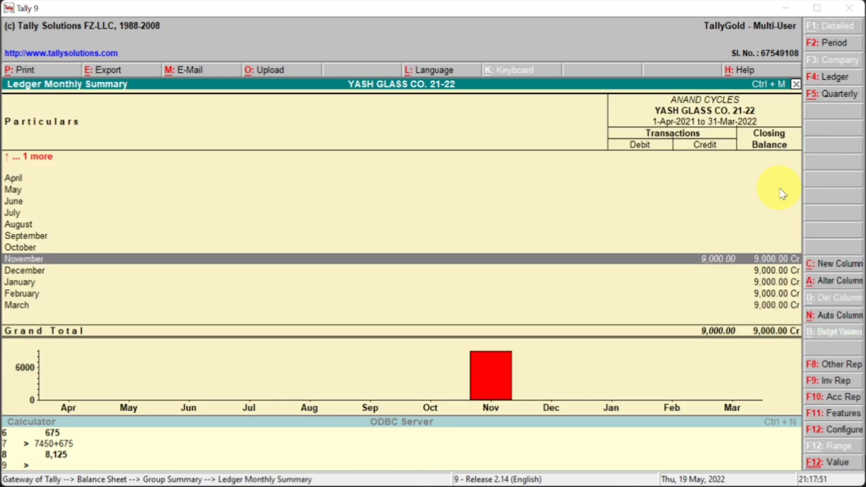
key("Escape")
Examine GLASS WORLD's monthly balances and its September bank payment, and return to the Sundry Creditors summary
key("Down")
key("Down")
key("Down")
key("Down")
key("Down")
key("Return")
key("Up")
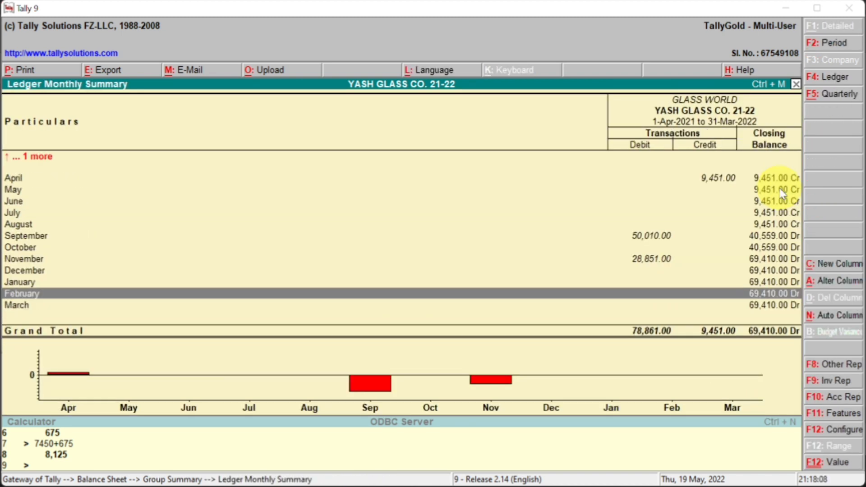
key("Up")
key("Up")
key("Up")
key("Up")
key("Up")
key("Up")
key("Up")
key("Up")
key("Up")
key("Up")
key("Down")
key("Down")
key("Down")
key("Down")
key("Down")
key("Return")
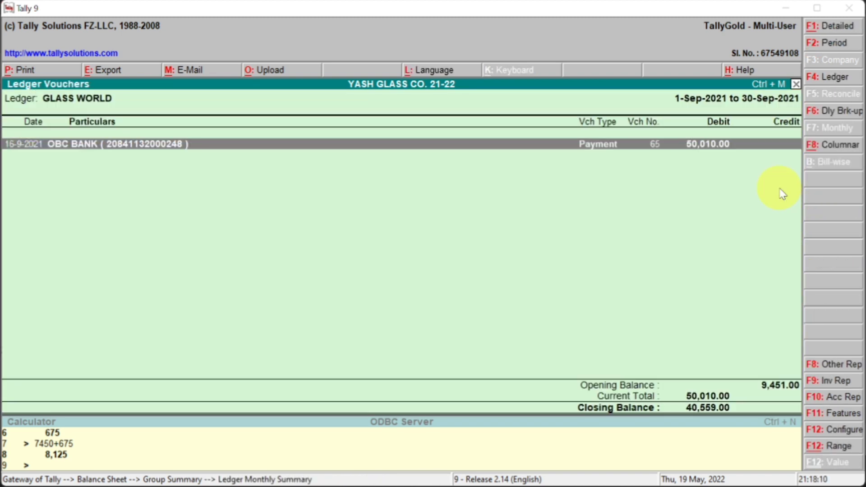
key("Escape")
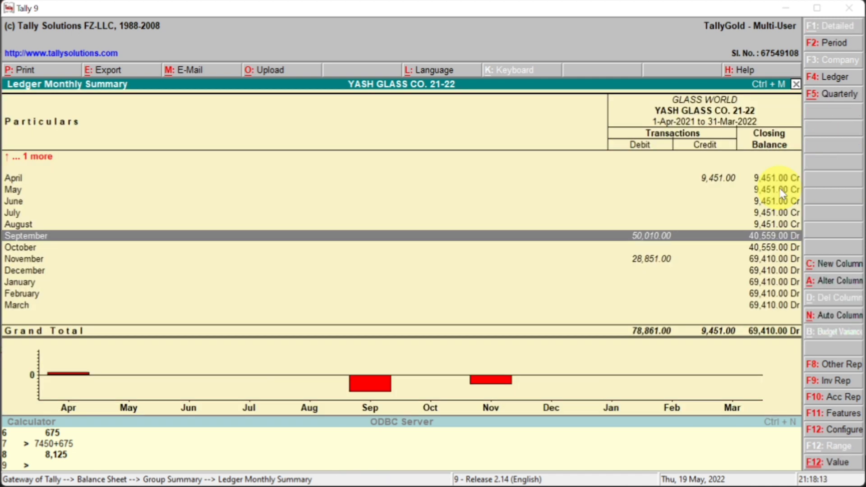
key("Escape")
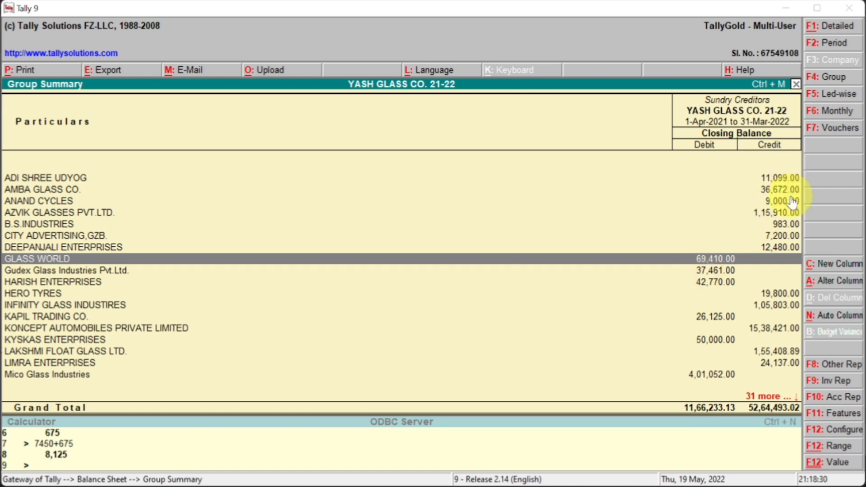
Compare ADI SHREE UDYOG's credit balance with GLASS WORLD's debit balance and review GLASS WORLD's monthly summary again
left_click(780, 180)
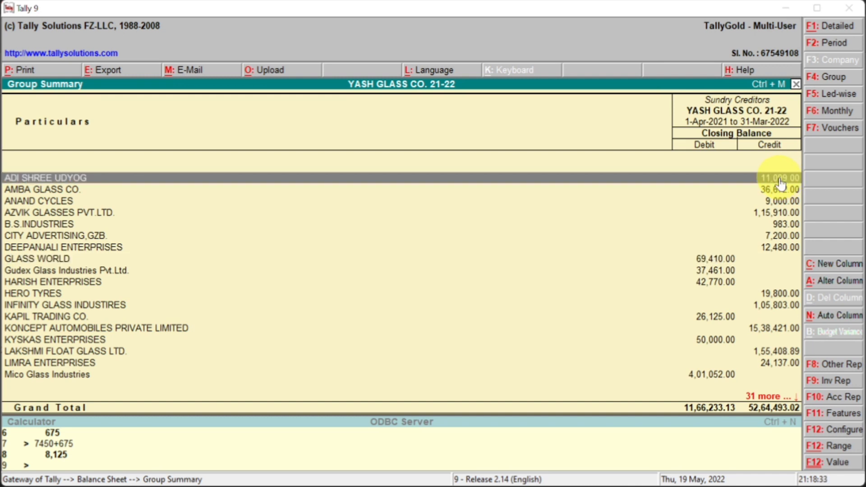
left_click(720, 258)
left_click(721, 260)
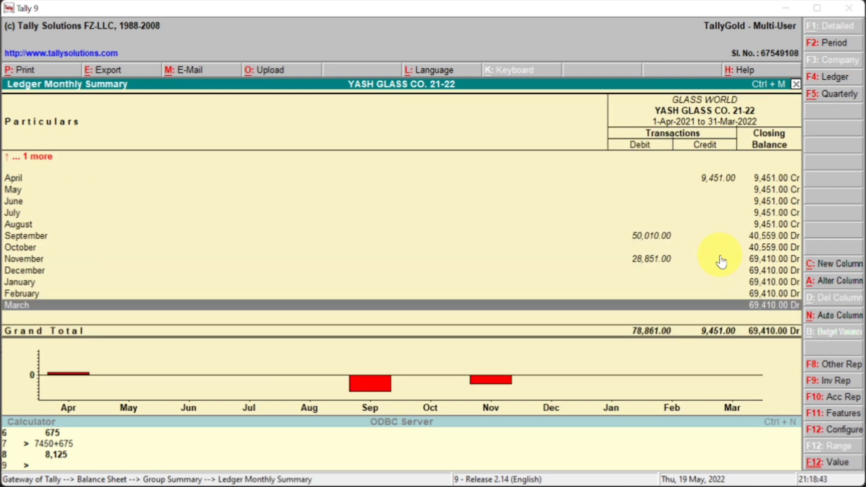
key("Escape")
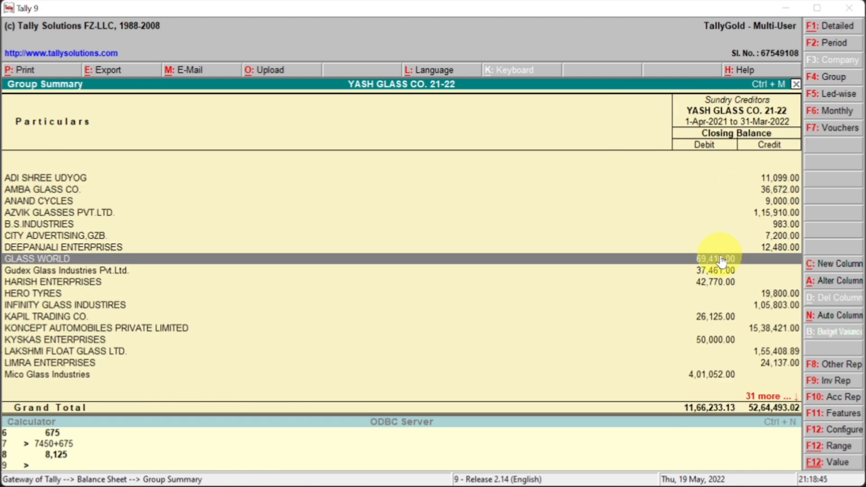
Leave the reports, start a new Journal voucher and consult the advance to sundry creditors entries in l.pdf
key("Up")
key("Up")
key("Up")
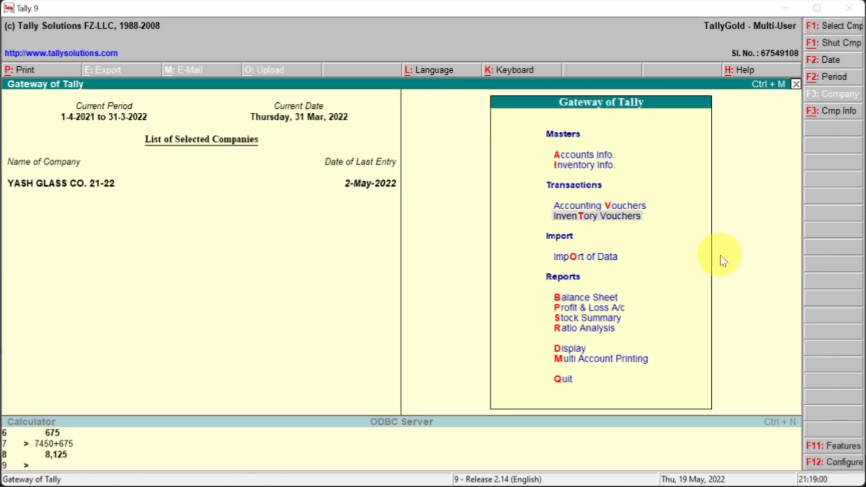
key("Return")
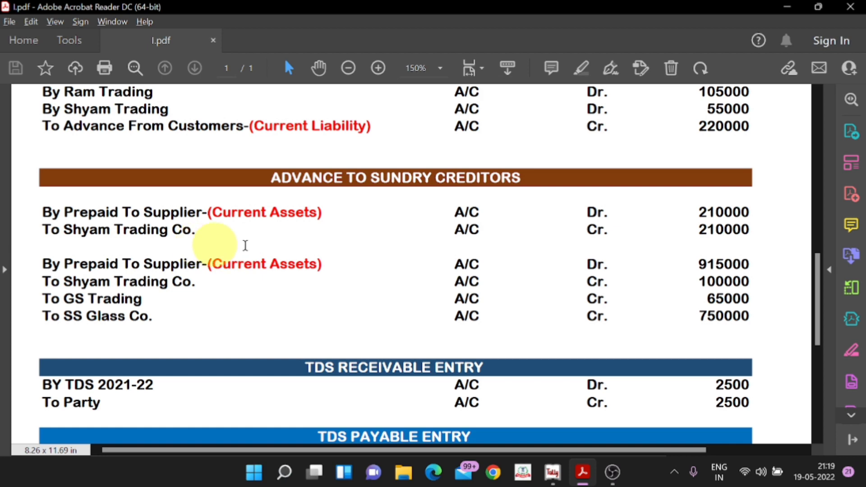
key("alt+Tab")
key("alt+Tab")
key("alt+Tab")
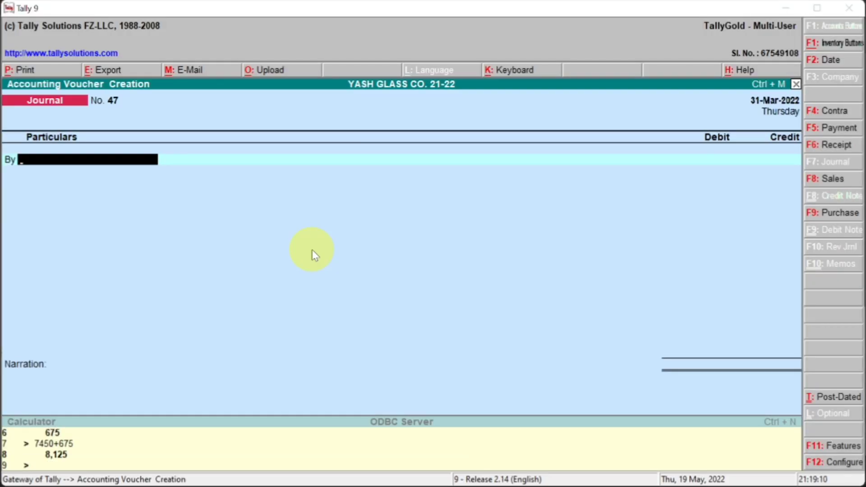
Begin a new ledger from the voucher's debit line and name it PREPAID TO SUPPLIER
key("alt+c")
type("PREPAID ")
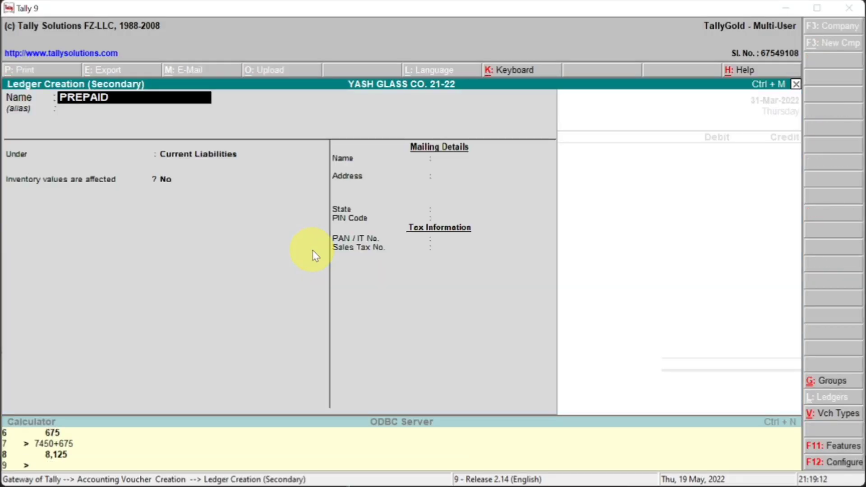
type("TO SUPP")
key("alt+Tab")
key("alt+Tab")
type("LIER")
key("Return")
key("Return")
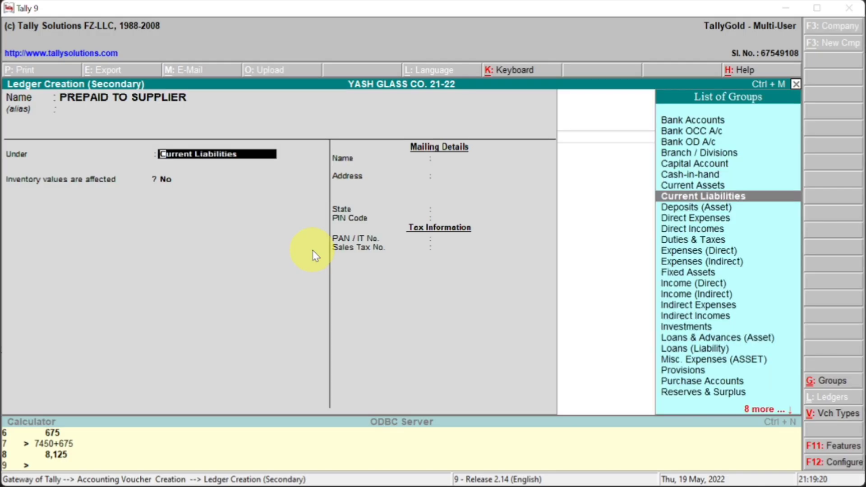
Check the ledger's group in l.pdf, place PREPAID TO SUPPLIER under Current Assets and save it
key("alt+Tab")
key("alt+Tab")
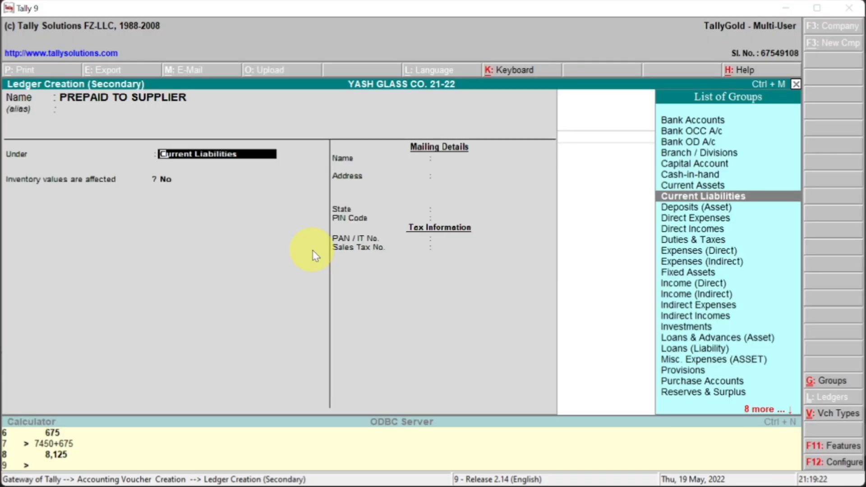
type("C")
key("Up")
key("Return")
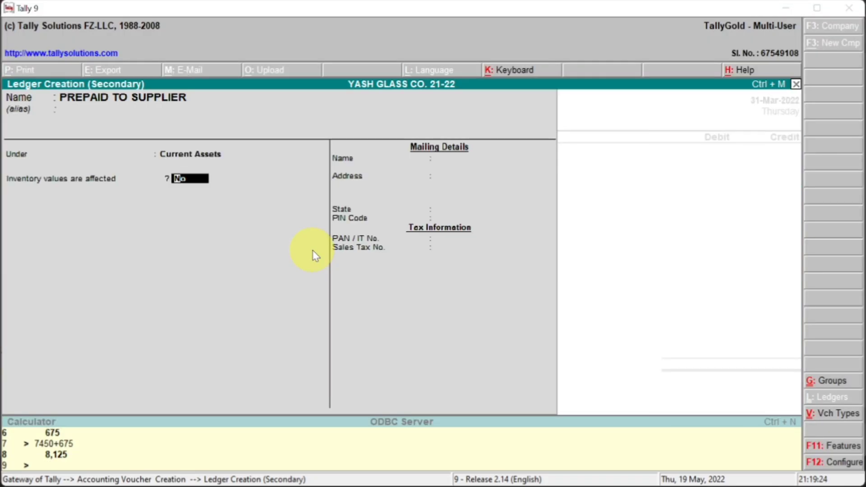
key("ctrl+a")
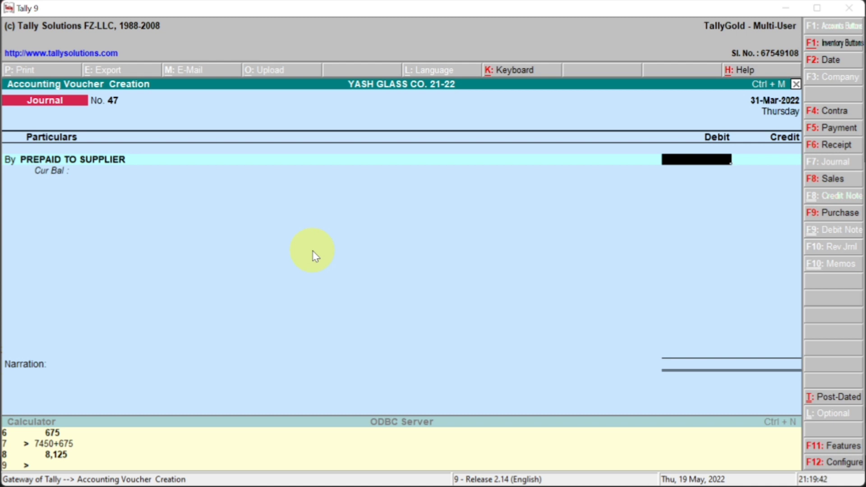
Debit PREPAID TO SUPPLIER with 69,410 and credit GLASS WORLD with 69,410
type("69")
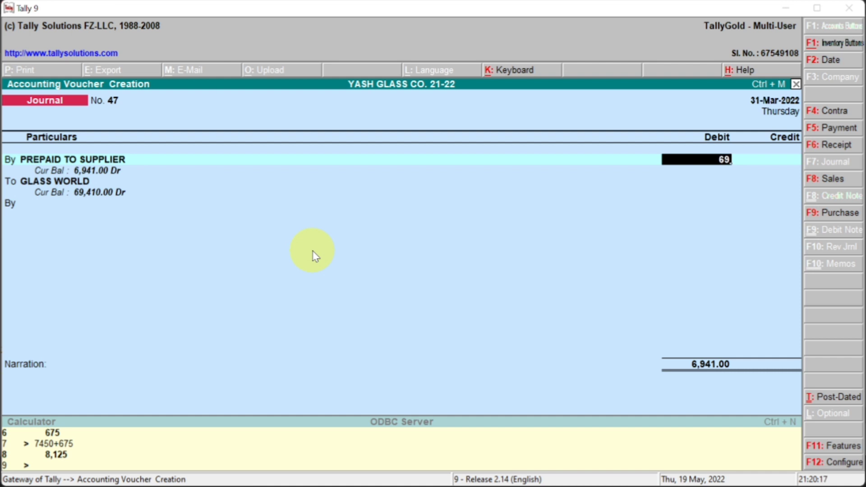
type(",410")
key("Return")
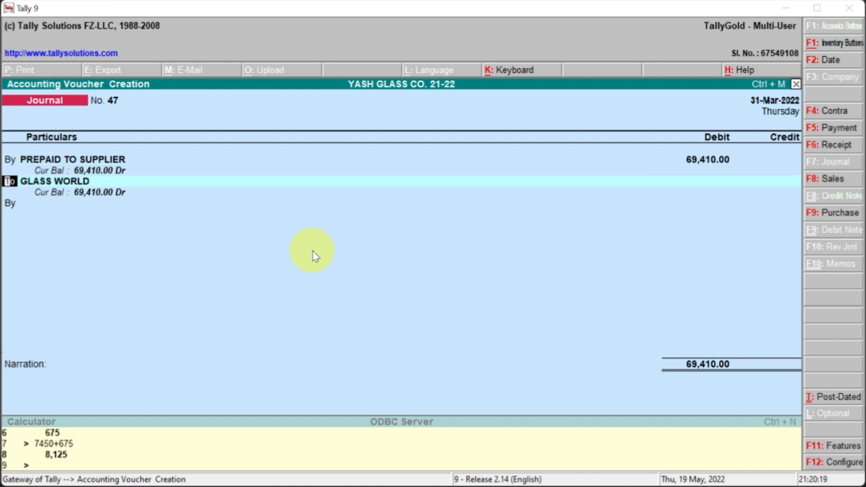
key("Return")
key("Return")
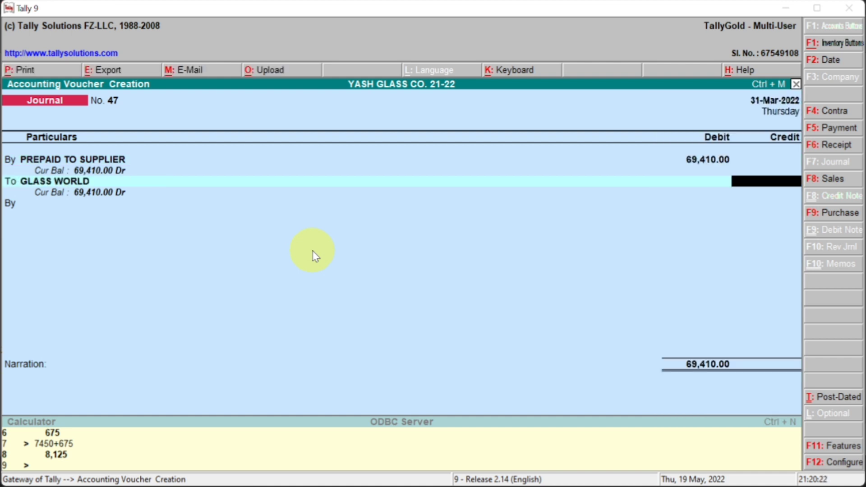
type("69410")
key("Return")
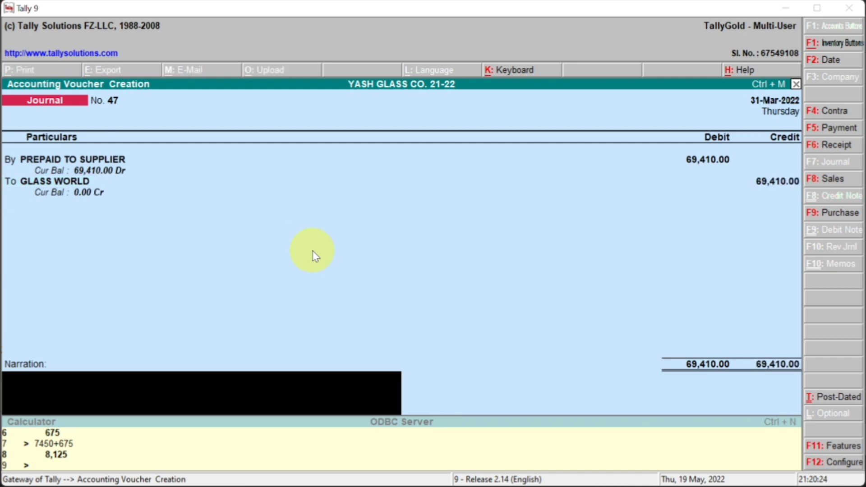
Go back to set GLASS WORLD's credit to 10,000 and look up HARISH ENTERPRISES on an additional credit line
key("BackSpace")
key("BackSpace")
key("BackSpace")
key("BackSpace")
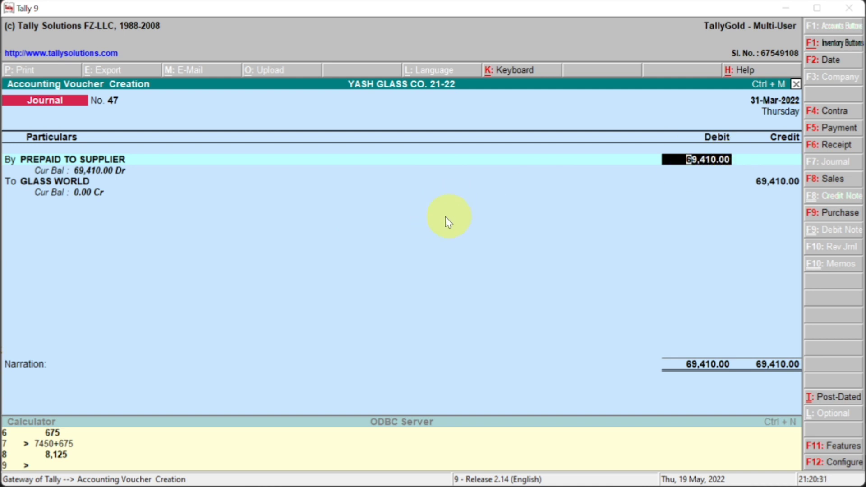
key("Return")
key("Return")
key("Return")
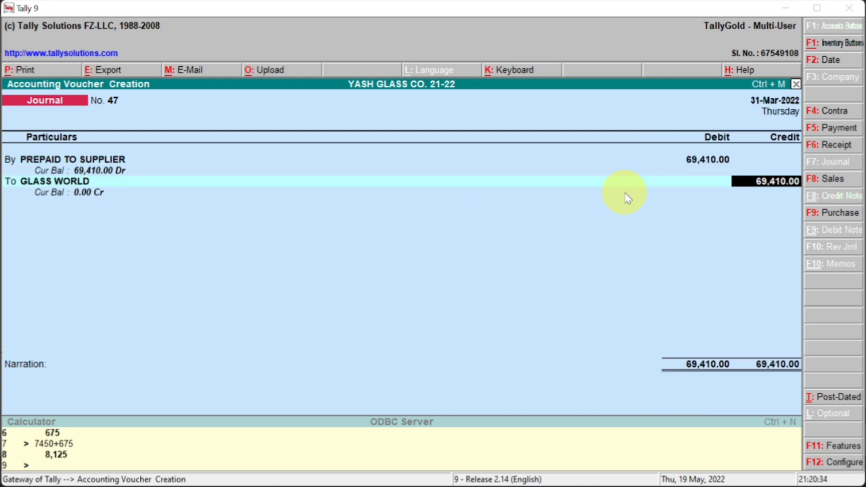
type("10000")
key("Return")
key("Return")
type("H")
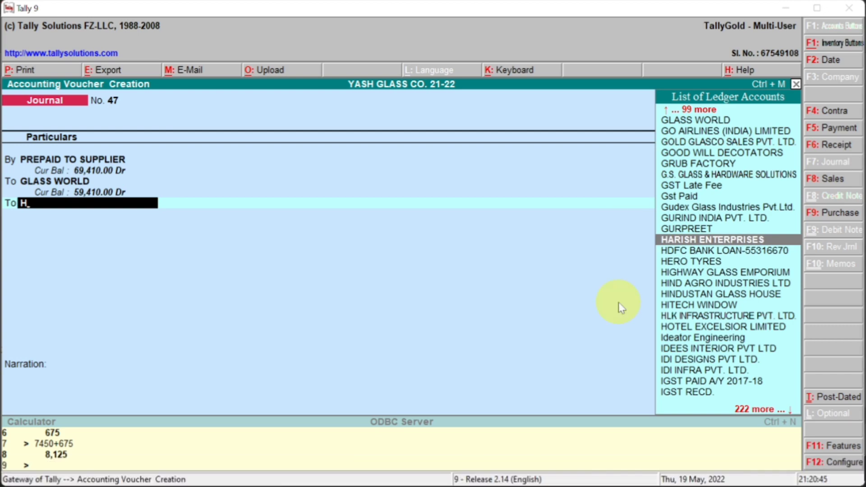
Switch to l.pdf and read the TDS receivable, TDS payable and previous year TDS transfer entries
key("alt+Tab")
scroll(616, 302, "down", 3)
scroll(616, 302, "down", 3)
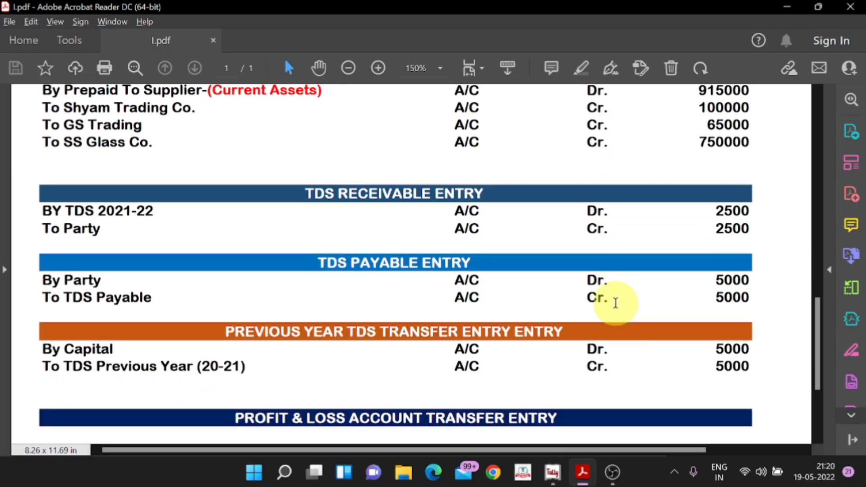
scroll(616, 302, "up", 2)
scroll(616, 303, "down", 1)
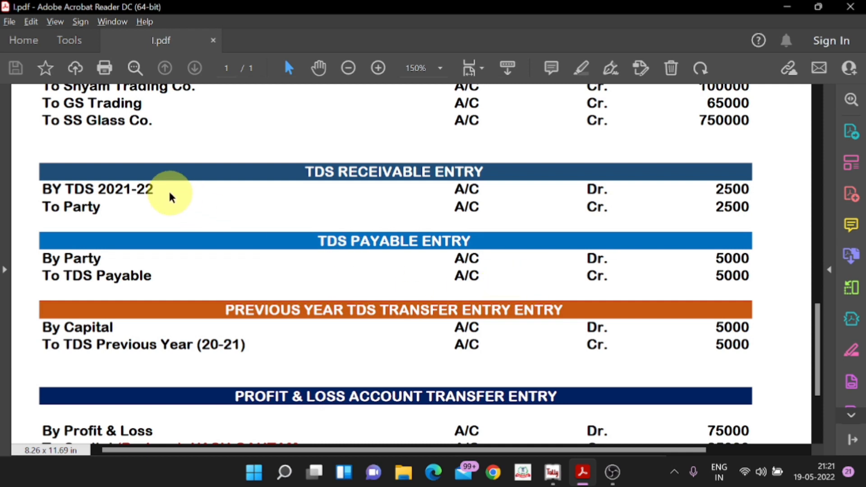
Read the previous year TDS transfer and profit and loss transfer entries in l.pdf, and return to Tally
scroll(167, 194, "down", 1)
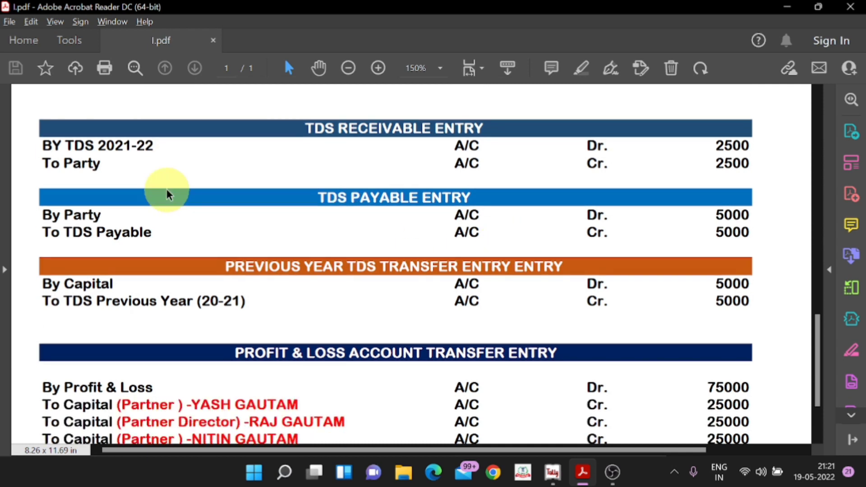
scroll(168, 187, "down", 1)
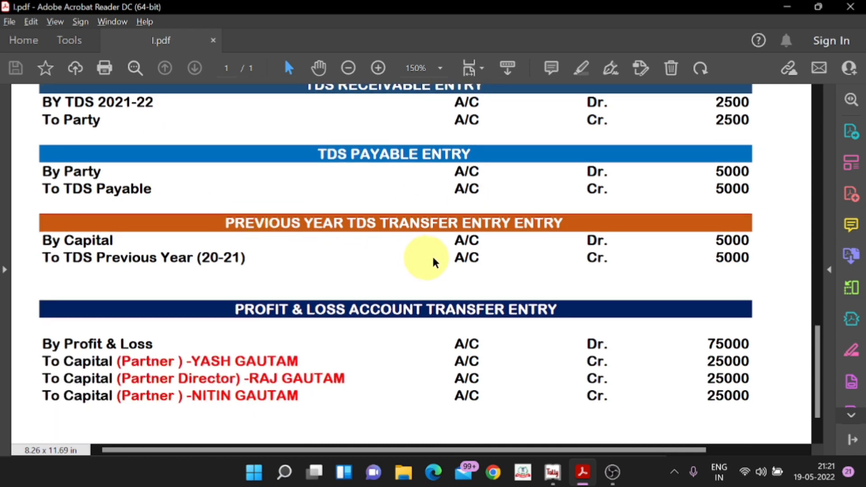
key("alt+Tab")
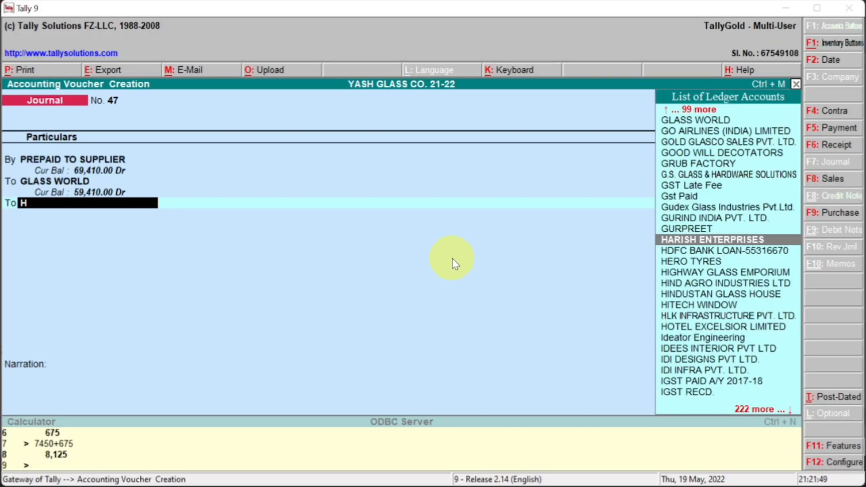
Discard the unfinished PREPAID TO SUPPLIER journal voucher and return to the Gateway of Tally
key("Escape")
key("Escape")
key("Return")
key("Escape")
key("Escape")
Open the Balance Sheet and check the TDS 2020-21 balance under Current Assets
key("b")
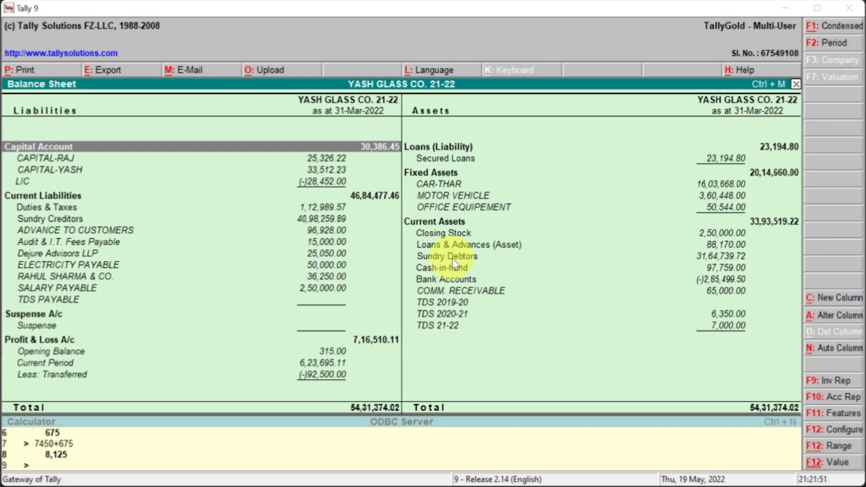
key("Down")
key("Down")
key("Down")
key("Down")
key("Down")
key("Down")
key("Down")
key("Down")
key("Down")
key("Down")
key("Down")
key("Down")
key("Down")
key("Down")
key("Up")
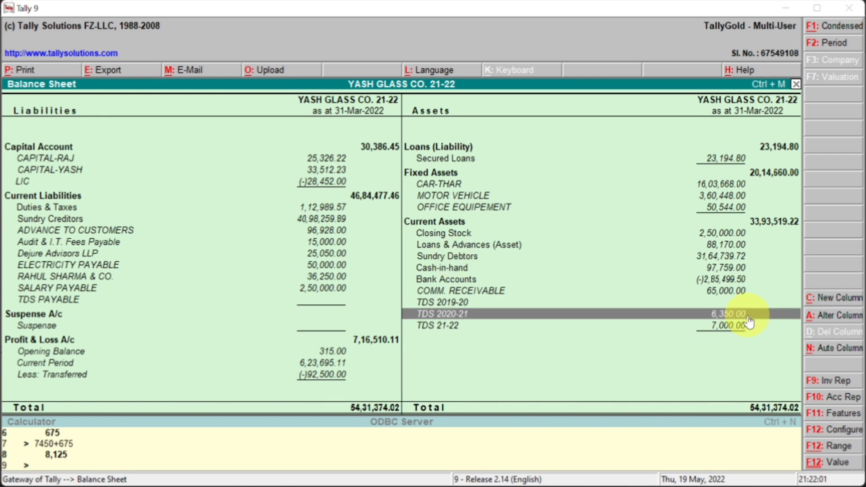
Leave the Balance Sheet, start a new journal voucher and choose CAPITAL-RAJ as the debit ledger
key("Escape")
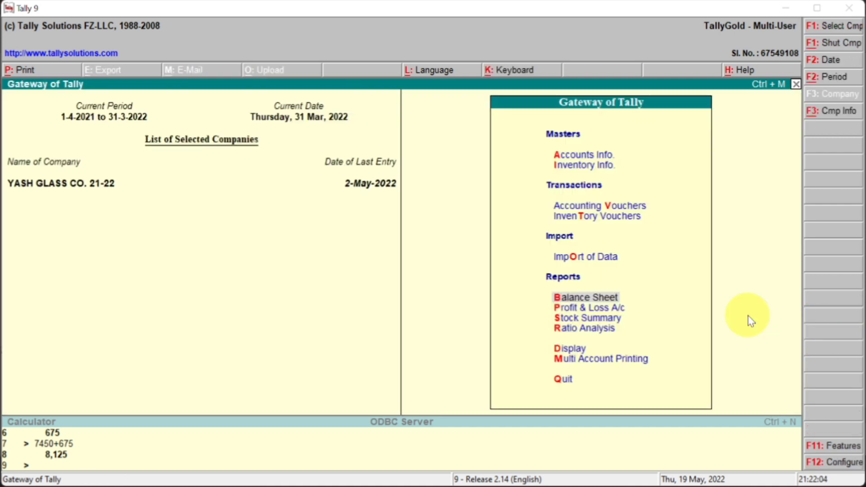
key("Up")
key("Up")
key("Up")
key("Return")
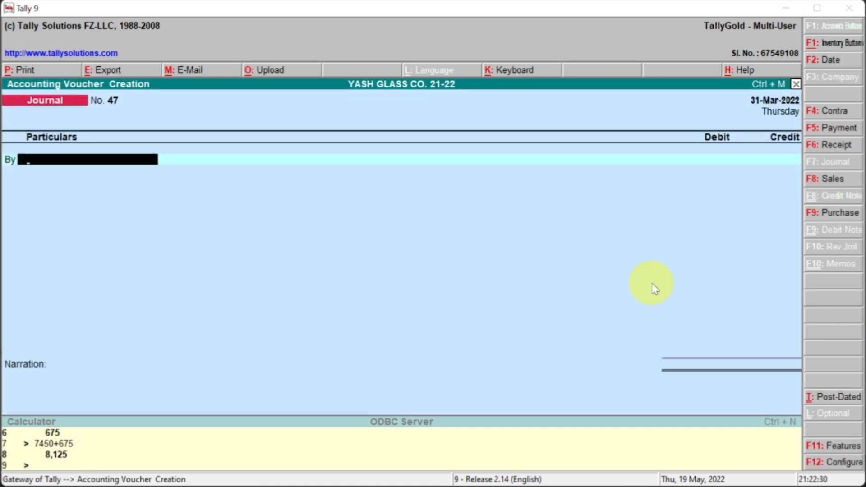
type("CAP")
key("Return")
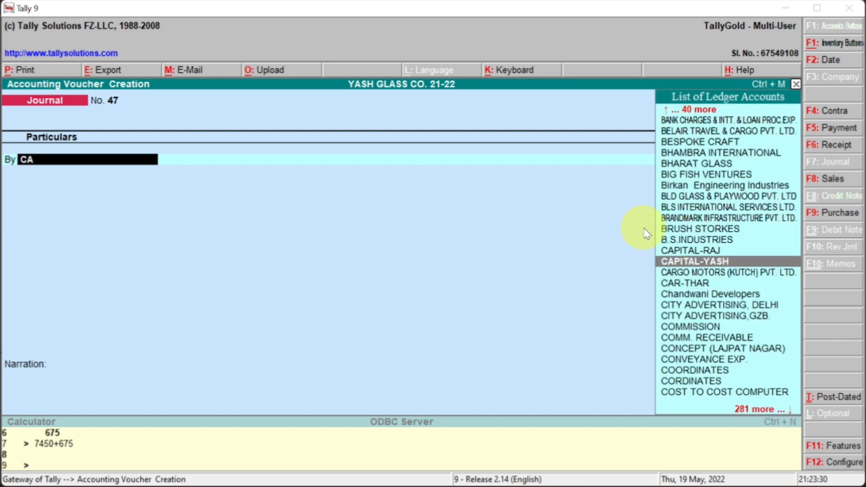
key("Up")
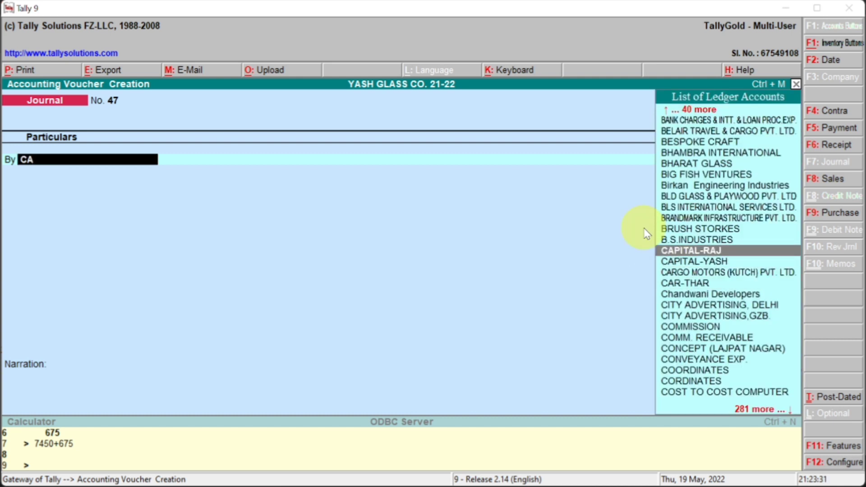
key("Return")
Calculate 6350/2 with the built-in calculator and debit CAPITAL-RAJ with 3,175
key("ctrl+n")
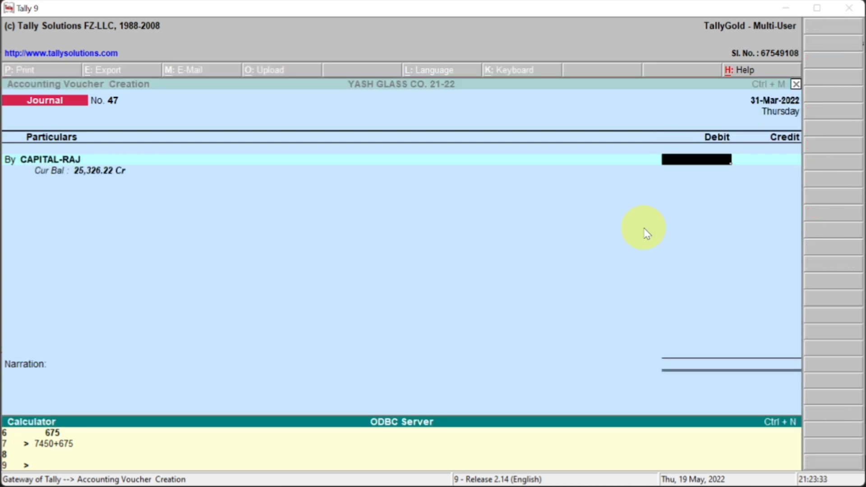
type("6350/2")
key("Return")
key("ctrl+m")
type("3175")
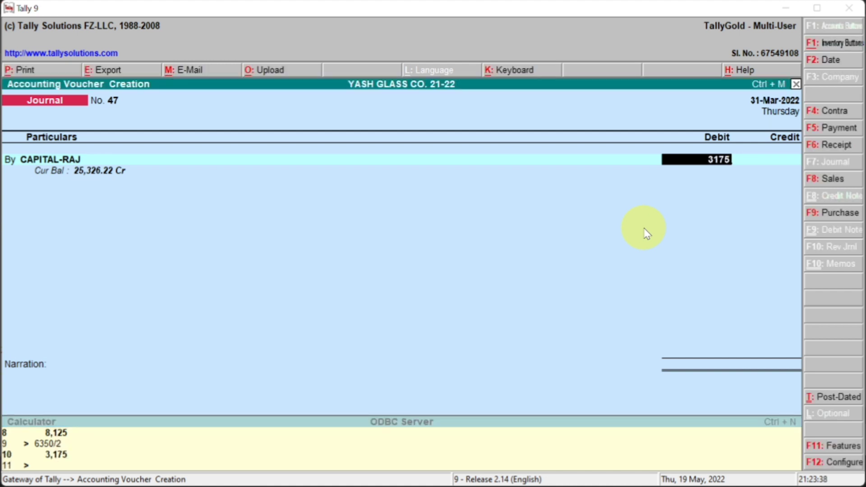
key("Return")
Add a second debit line for CAPITAL-YASH with 3,175
type("b")
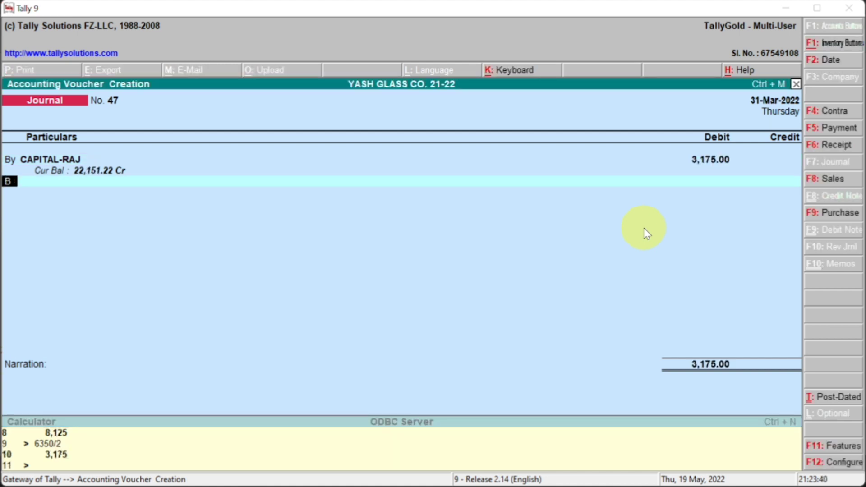
key("Return")
type("CAP")
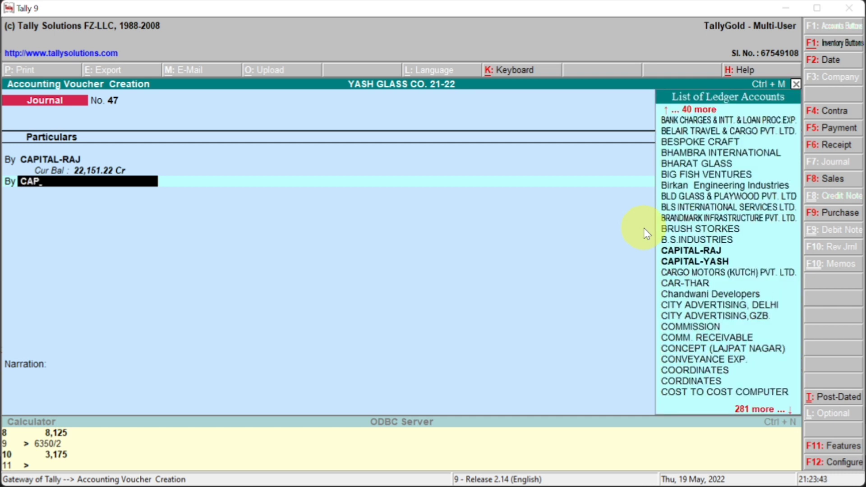
key("Down")
key("Return")
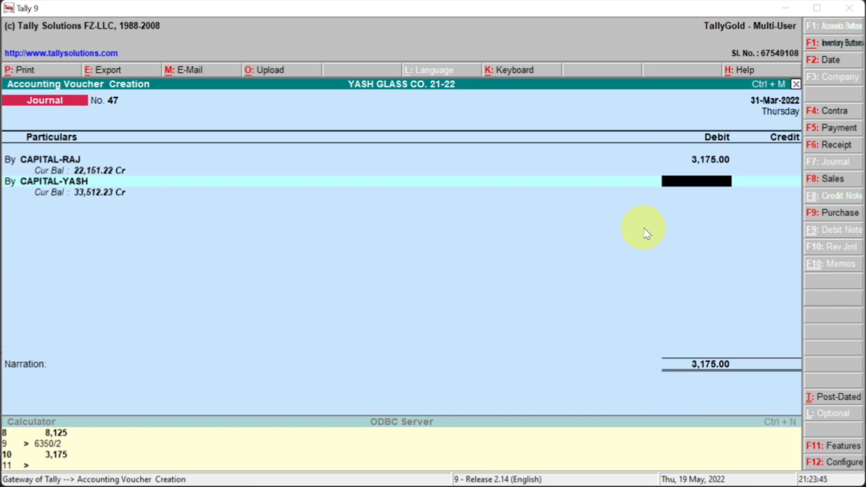
type("3175")
key("Return")
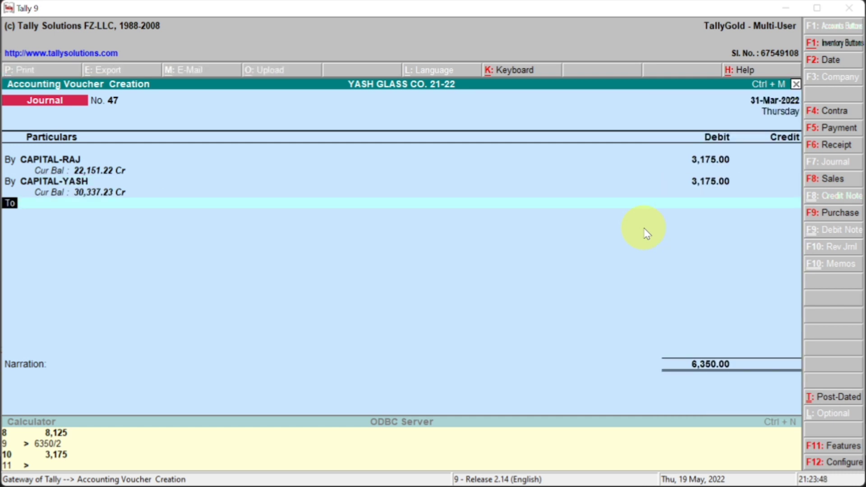
Credit TDS 2020-21 with 6,350 on the voucher's credit line
key("Return")
type("TDS")
key("Down")
key("Down")
key("Down")
key("Down")
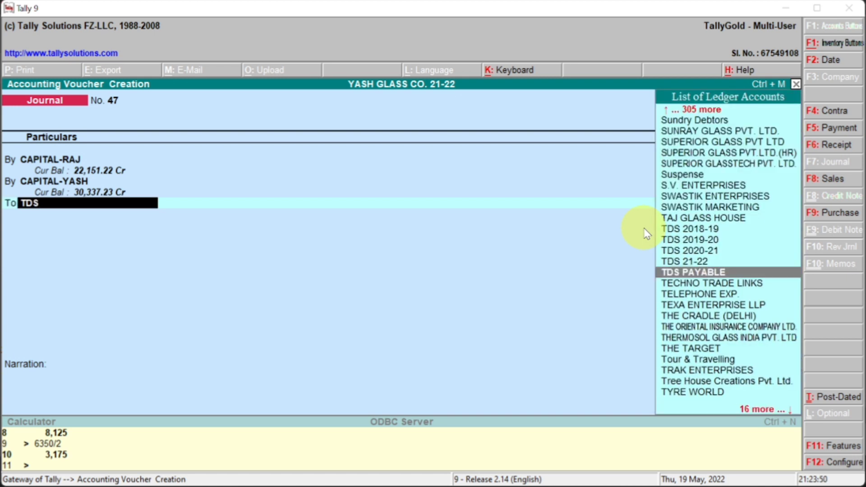
key("Up")
key("Up")
key("Return")
key("Return")
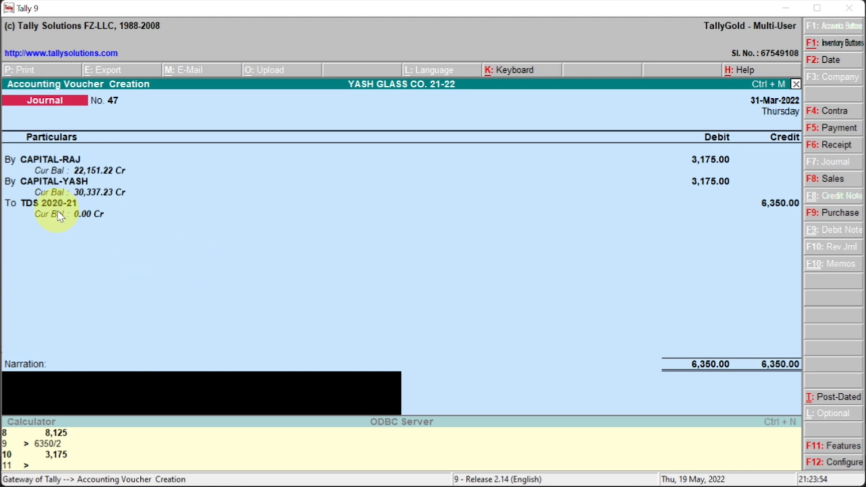
Save the TDS transfer voucher without a narration and return to the Gateway of Tally
key("Return")
key("Return")
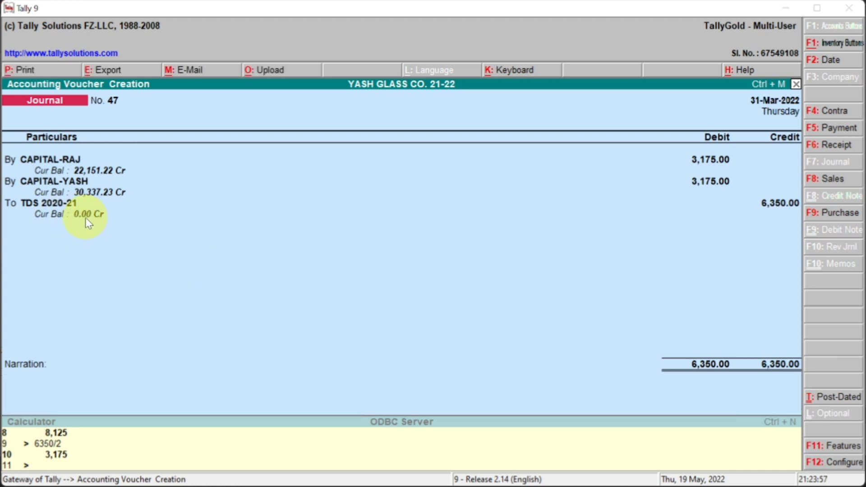
key("Escape")
key("Return")
key("Escape")
key("Escape")
Open the Balance Sheet and recheck the TDS 2020-21 line under Current Assets
key("b")
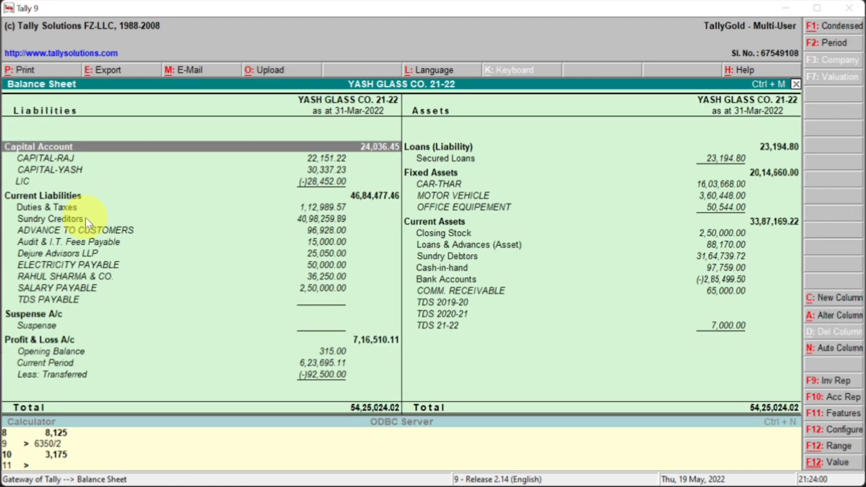
key("Right")
key("Down")
key("Down")
key("Down")
key("Down")
key("Down")
key("Down")
key("Down")
key("Down")
key("Down")
key("Down")
key("Down")
key("Down")
key("Down")
key("Down")
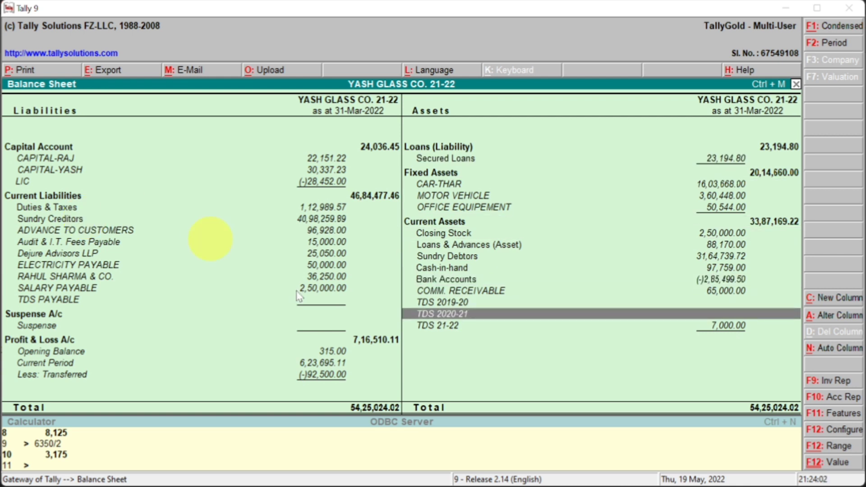
Go through the liabilities in the Balance Sheet and inspect CAPITAL-RAJ's ledger monthly summary for March
key("Left")
key("Up")
key("Up")
key("Up")
key("Up")
key("Up")
key("Up")
key("Up")
key("Up")
key("Up")
key("Up")
key("Up")
key("Up")
key("Up")
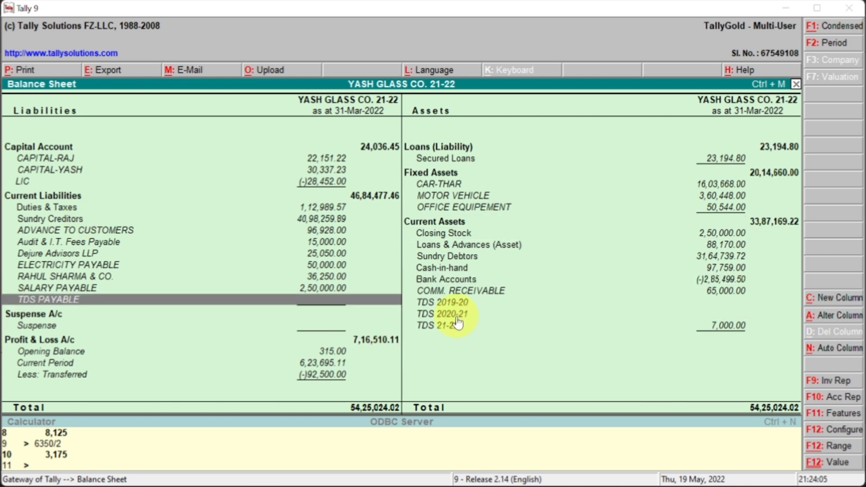
key("Return")
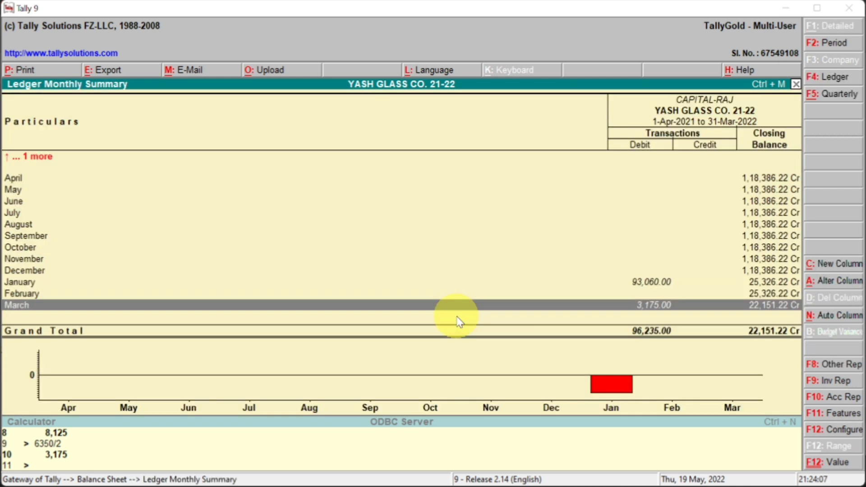
key("Return")
key("Escape")
Switch to l.pdf to read the profit and loss account transfer entry, and return to Tally
key("alt+Tab")
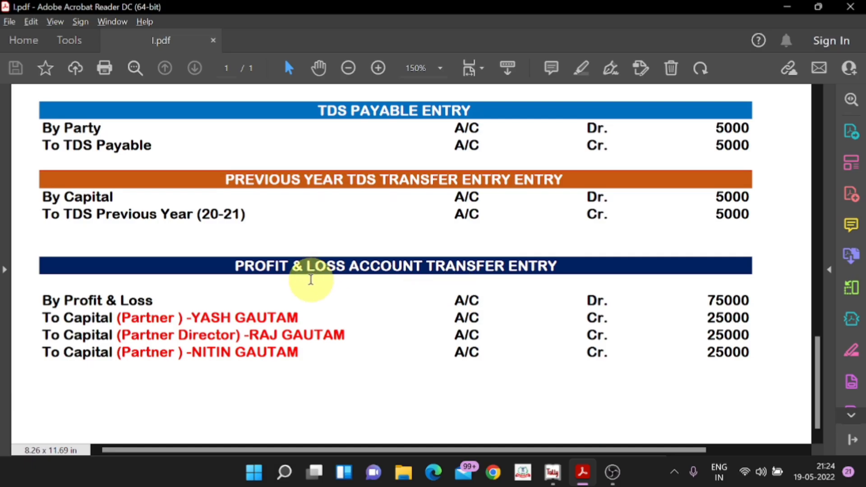
scroll(461, 273, "down", 1)
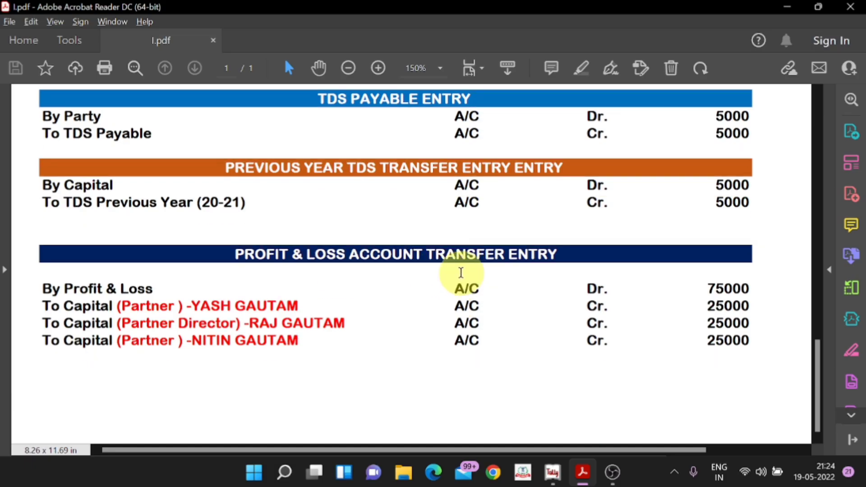
key("alt+Tab")
Leave the report and start another journal voucher for the profit and loss transfer
key("Escape")
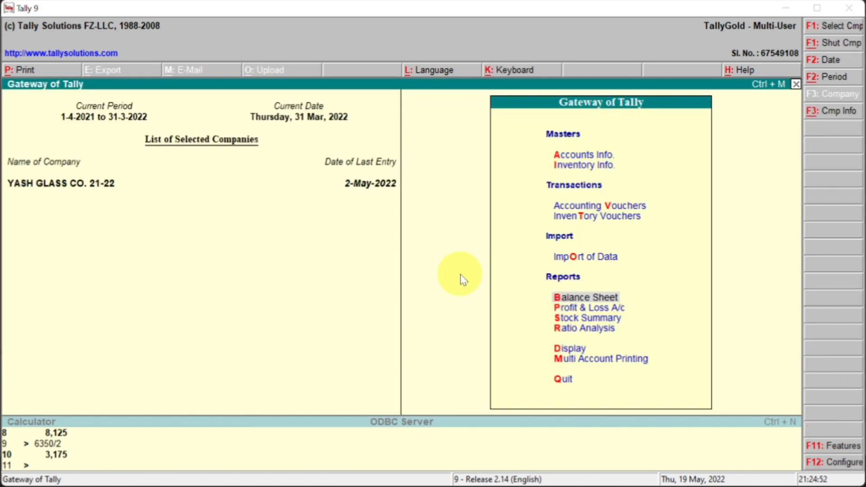
key("Up")
key("Up")
key("Up")
key("Return")
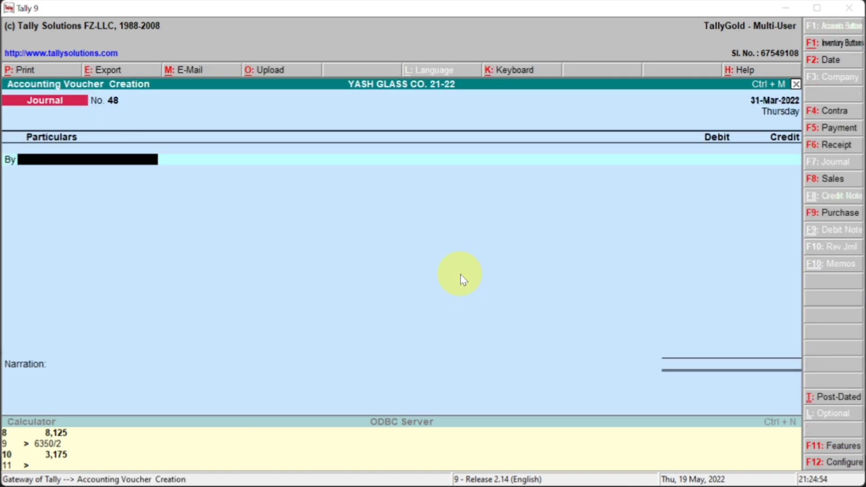
key("alt+Tab")
key("alt+Tab")
Debit Profit & Loss A/c with 7,16,510.11 and credit CAPITAL-RAJ with 7,16,510.11
type("PR")
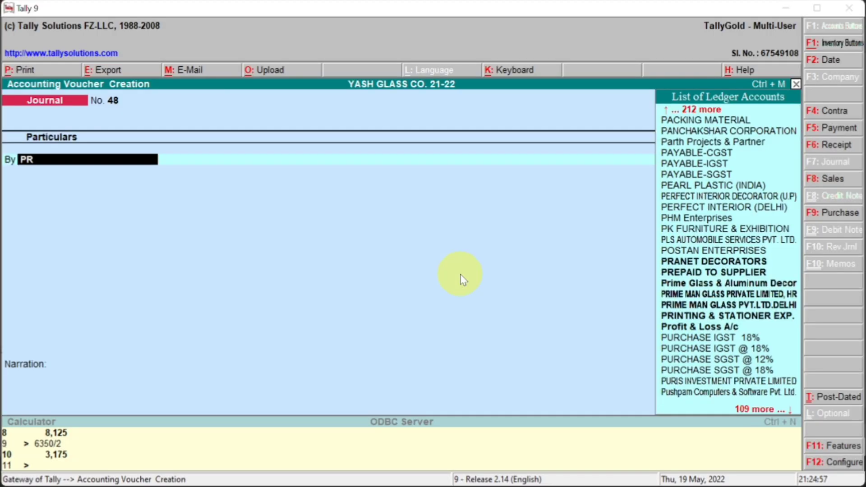
type("o")
key("Return")
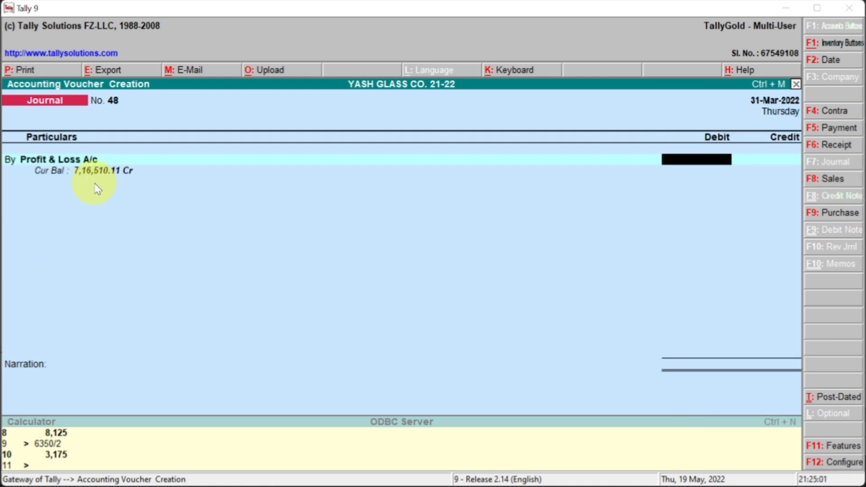
type("7,16,510.11")
key("Return")
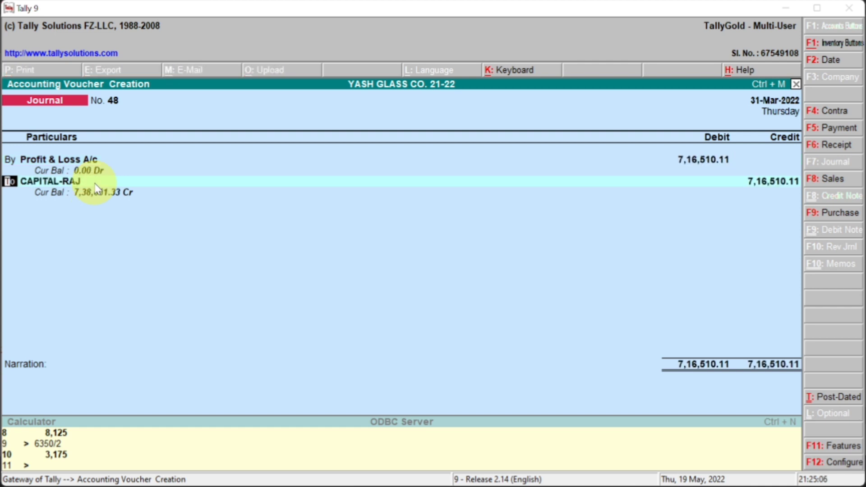
Return to the CAPITAL-RAJ credit amount and calculate 715510.11/2 in the calculator
key("Return")
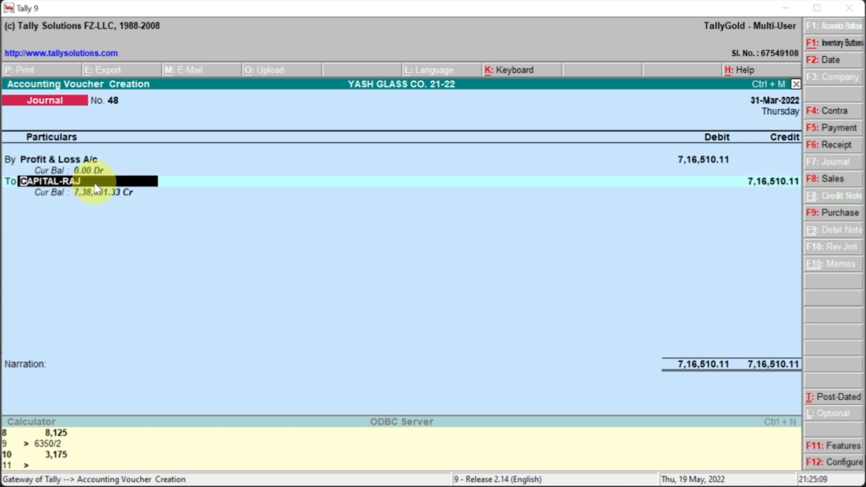
key("Return")
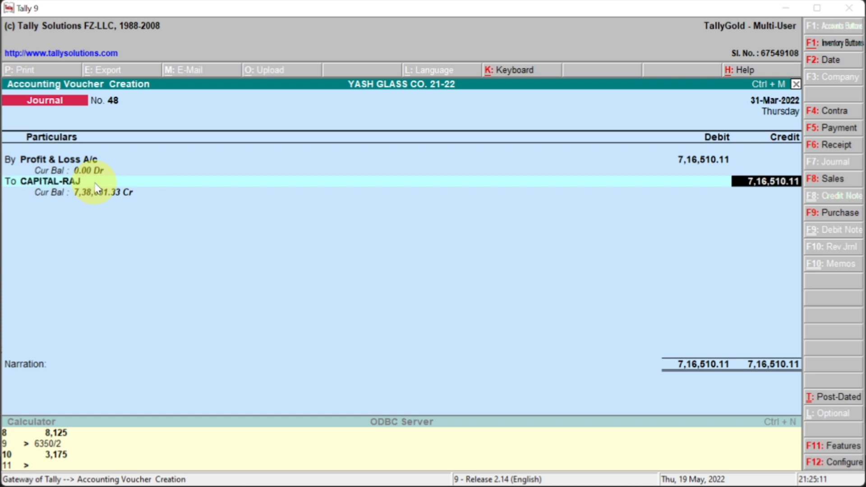
key("BackSpace")
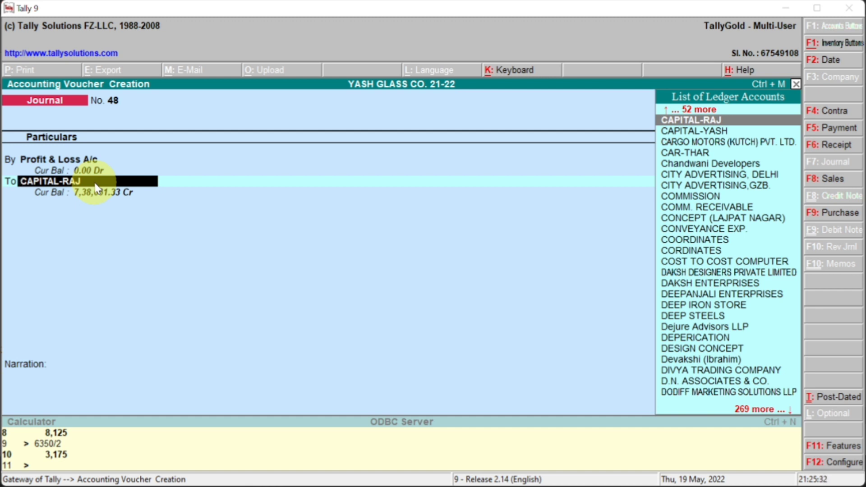
key("Return")
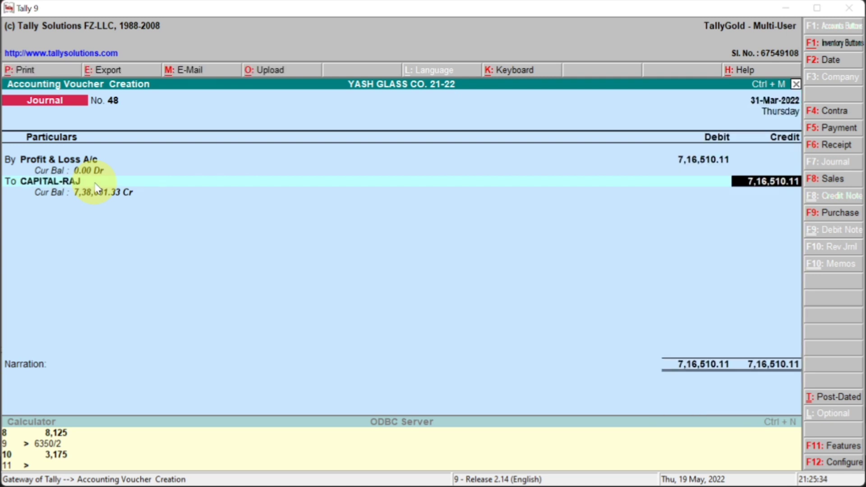
key("ctrl+n")
type("7155")
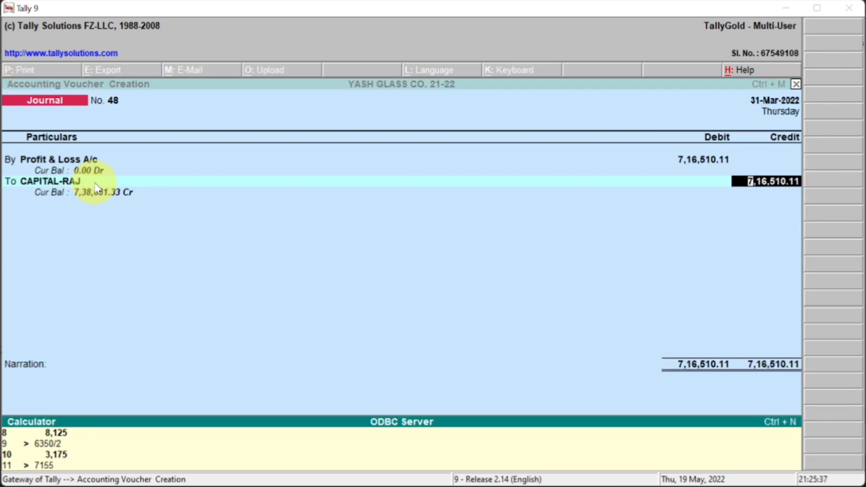
type("10.11/2")
key("Return")
key("ctrl+m")
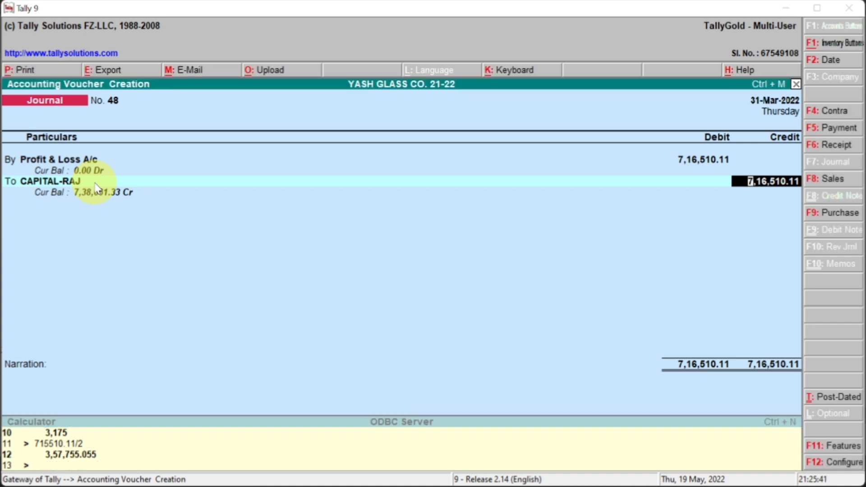
Set the CAPITAL-RAJ credit in the journal voucher to 3,57,755.06
type("3,57,7")
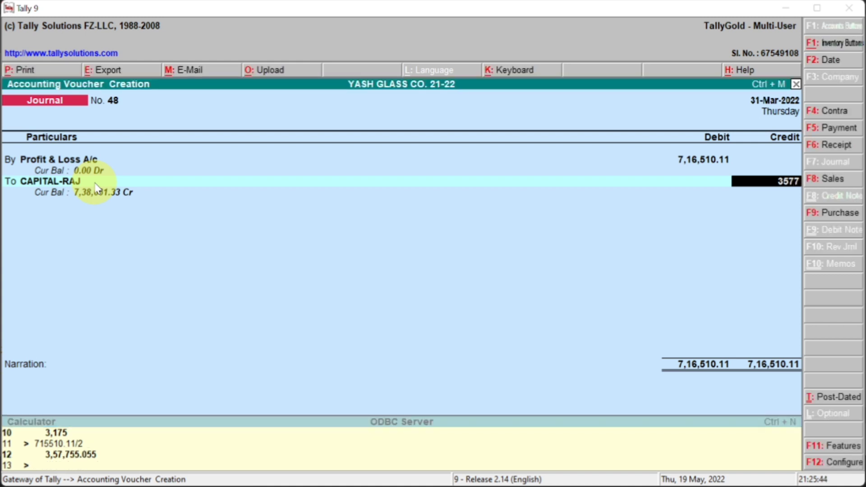
type("55.06")
key("Return")
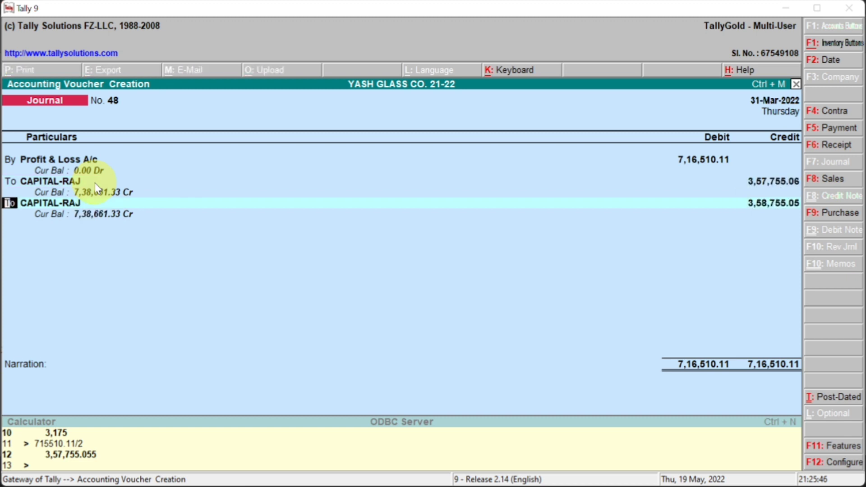
Credit CAPITAL-YASH with the remaining 3,58,755.05 and save the journal voucher without a narration
key("Return")
type("CA")
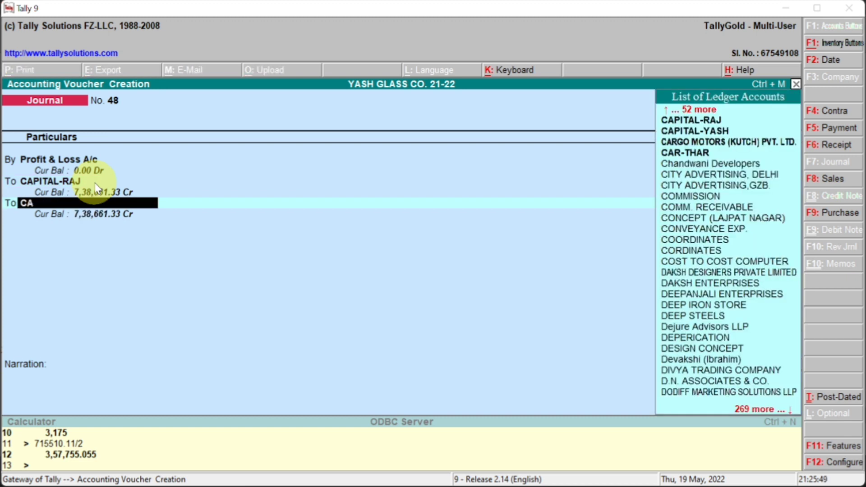
type("P")
key("Down")
key("Return")
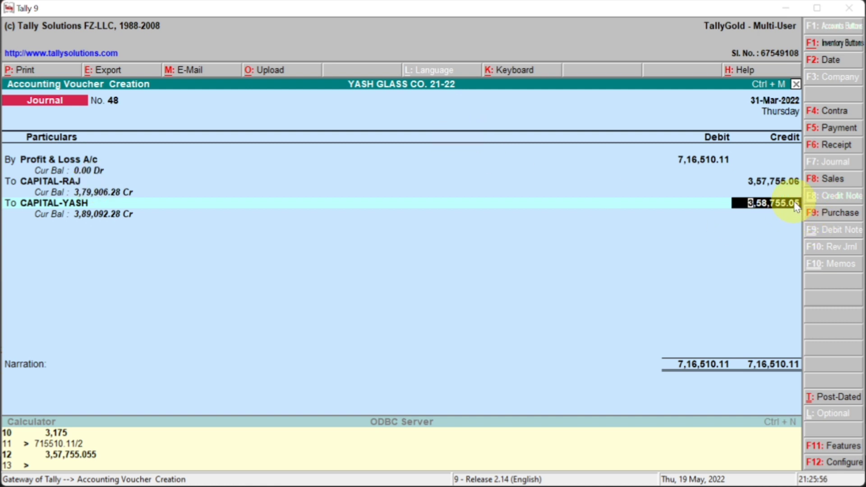
key("Return")
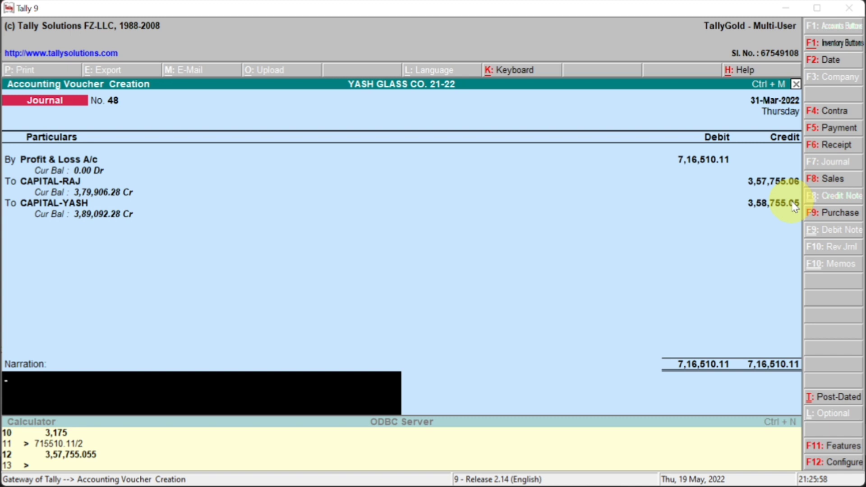
key("Return")
key("Return")
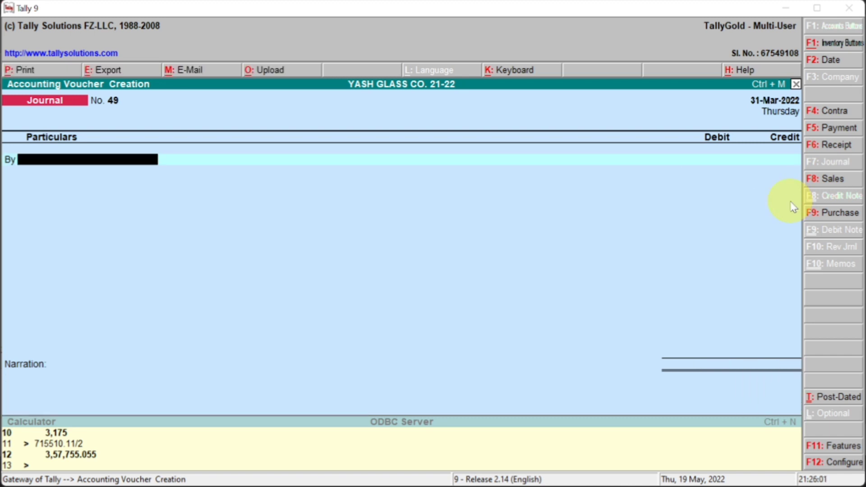
Leave voucher entry and open the Balance Sheet to check the Capital Account and Profit & Loss A/c
key("Escape")
key("Return")
key("b")
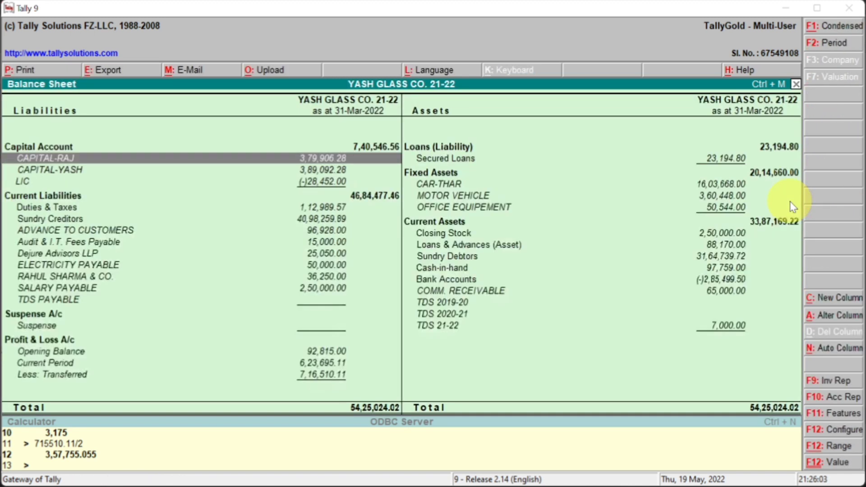
key("Down")
key("Down")
key("Down")
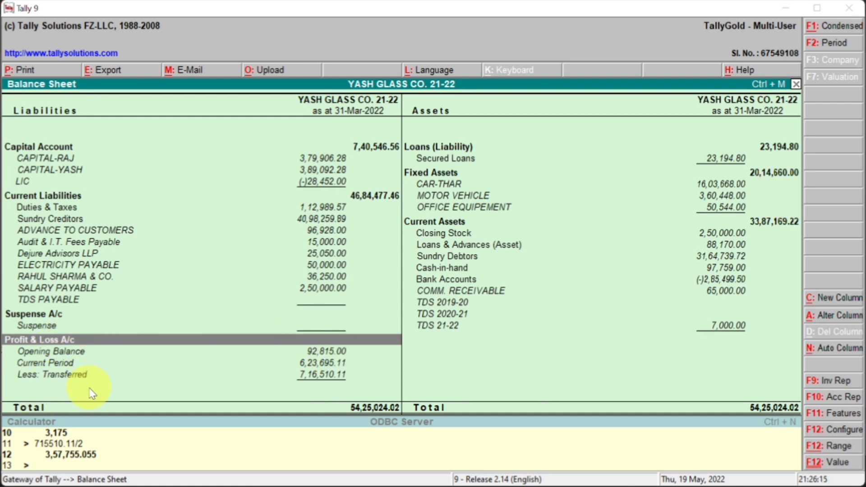
Inspect the Profit & Loss A/c journal voucher in CAPITAL-RAJ's March ledger and return to the Balance Sheet
left_click(118, 160)
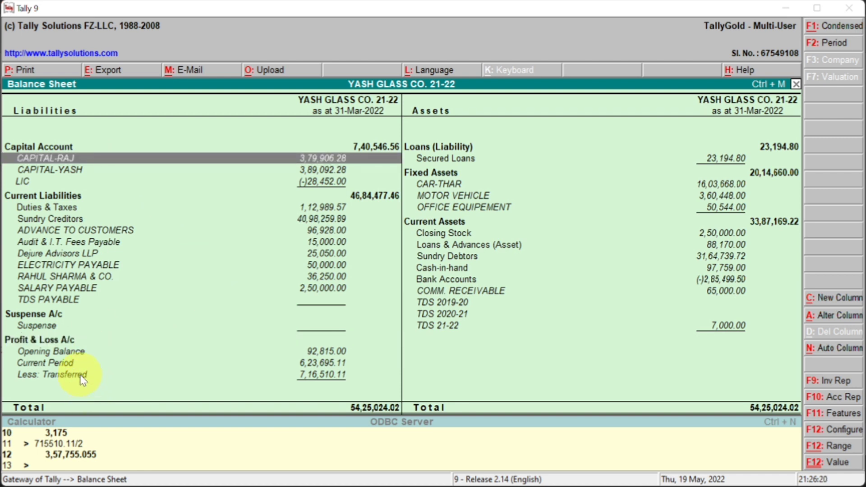
key("Return")
key("Return")
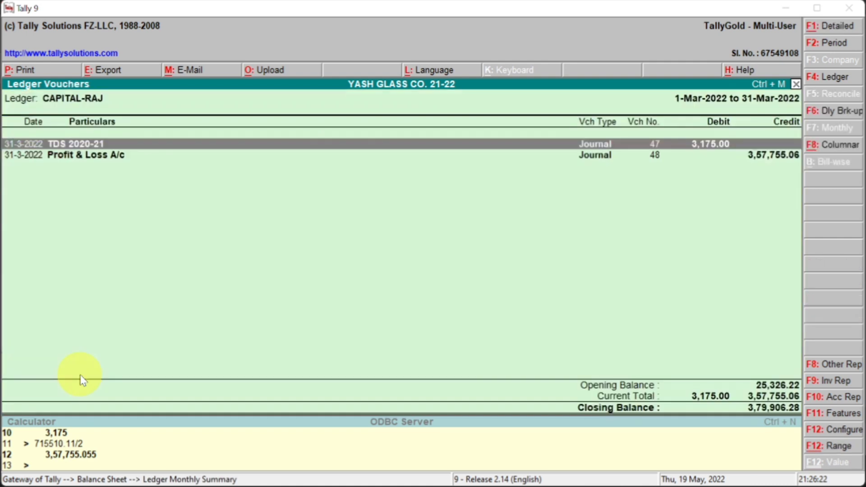
key("Down")
key("Return")
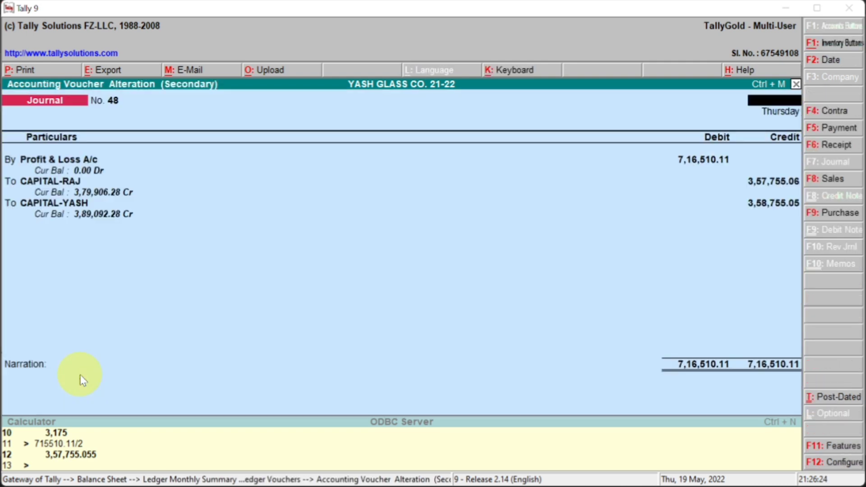
key("Escape")
key("Escape")
key("Escape")
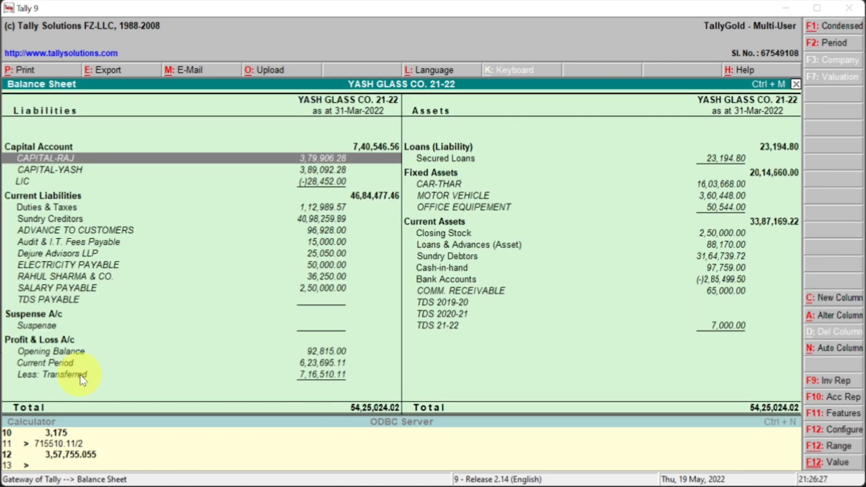
key("alt+Tab")
key("alt+Tab")
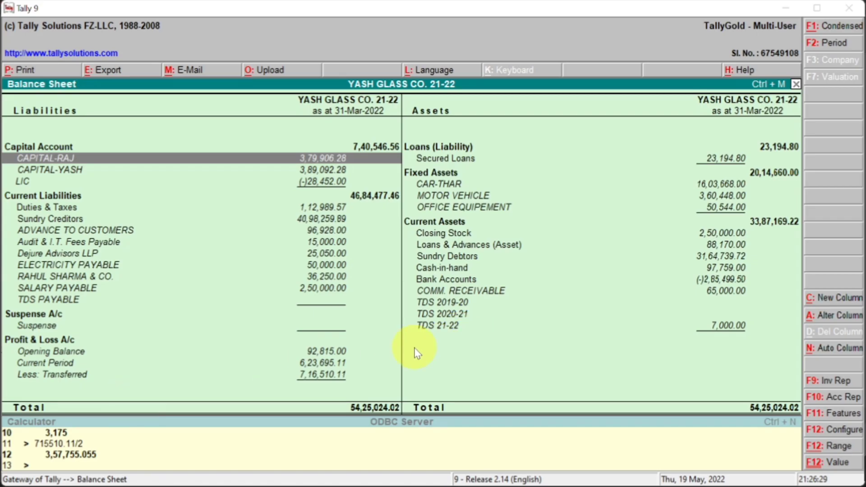